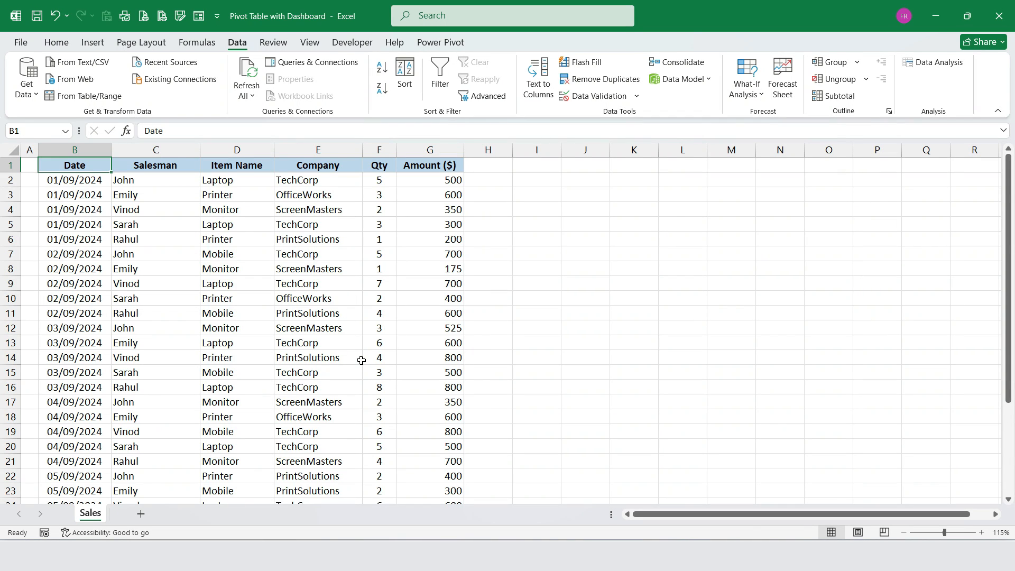
Step: Create a PivotTable from the sales data range B1:G31 on a new worksheet
key("ctrl+shift+Right")
key("ctrl+shift+Down")
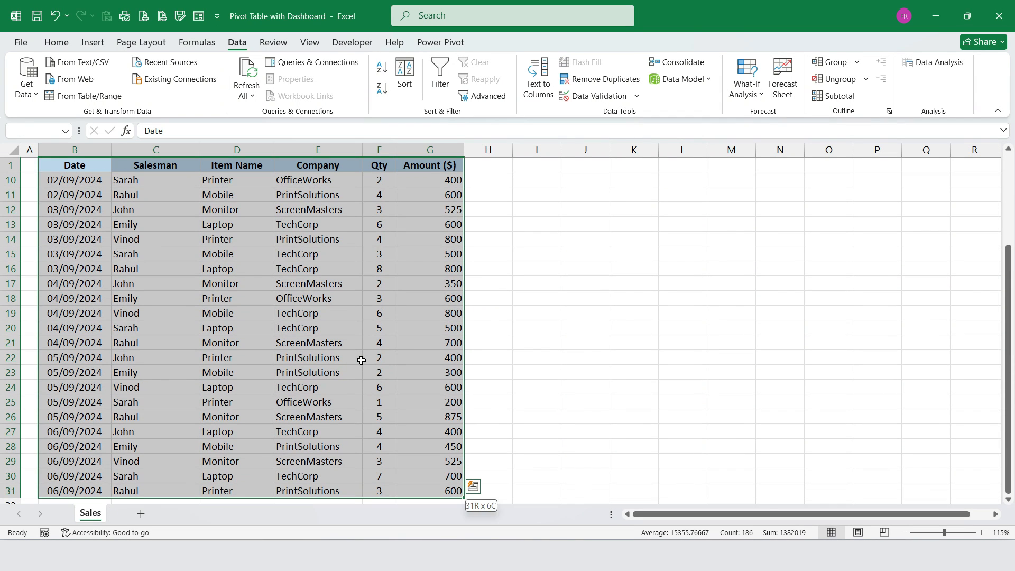
left_click(93, 42)
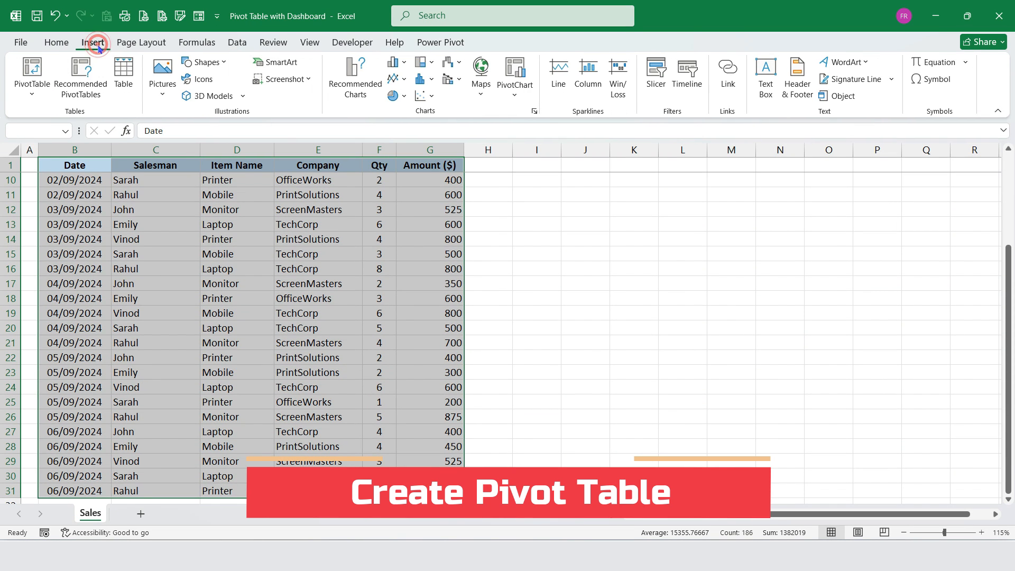
left_click(32, 67)
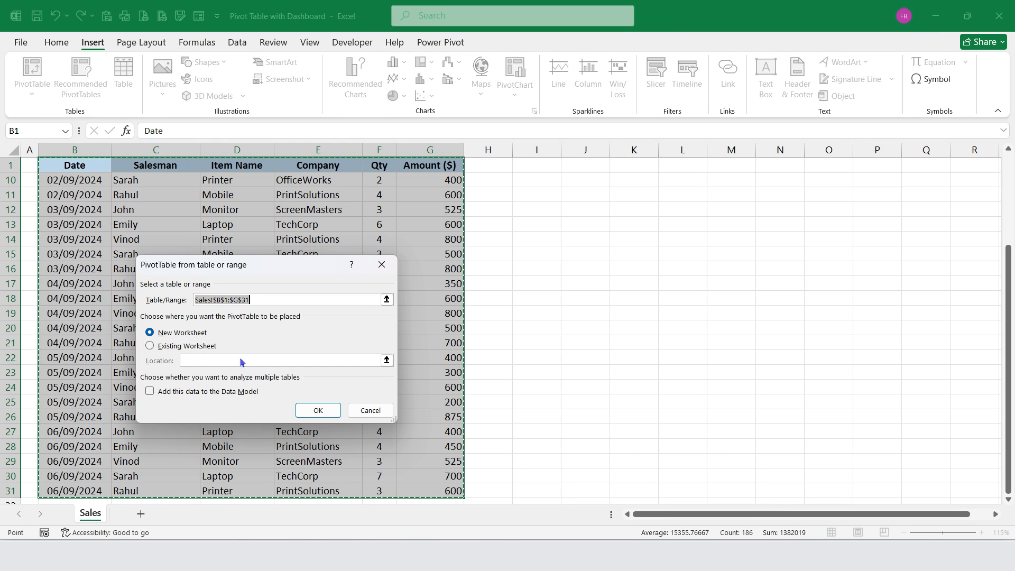
left_click(317, 410)
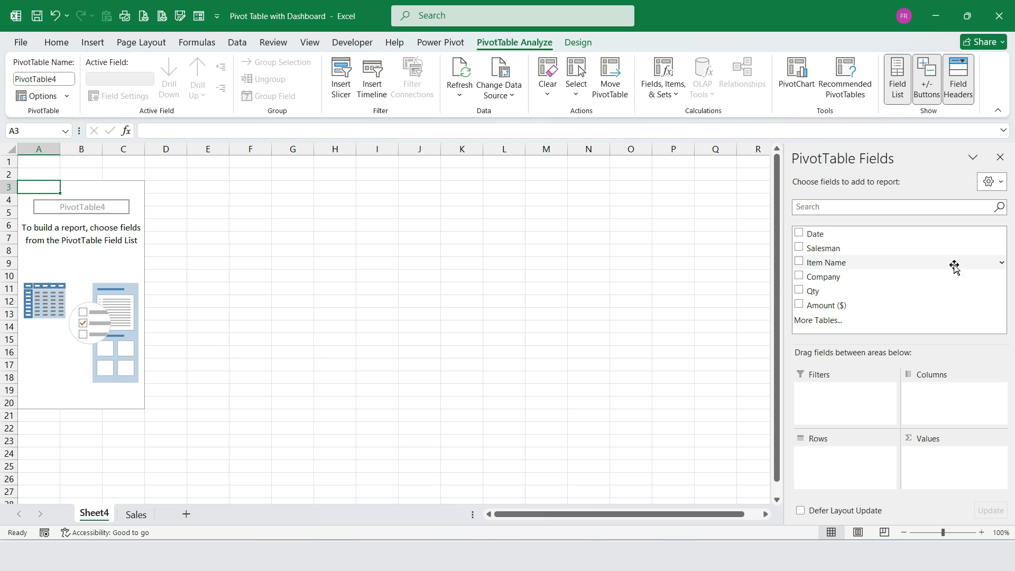
Step: Rename the new PivotTable sheet as Sales Dashboard
double_click(94, 514)
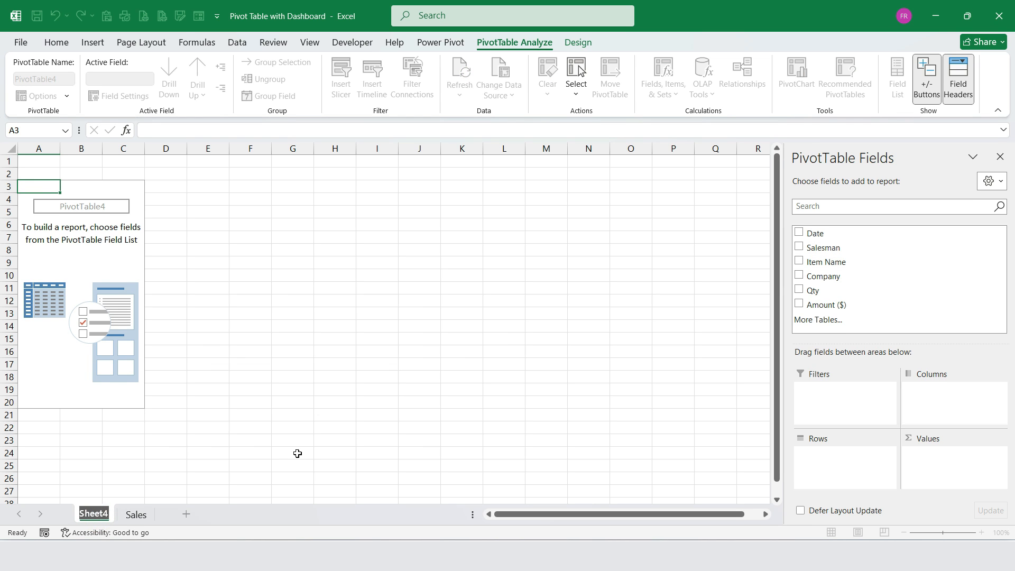
type("Sales Dashboard")
key("Return")
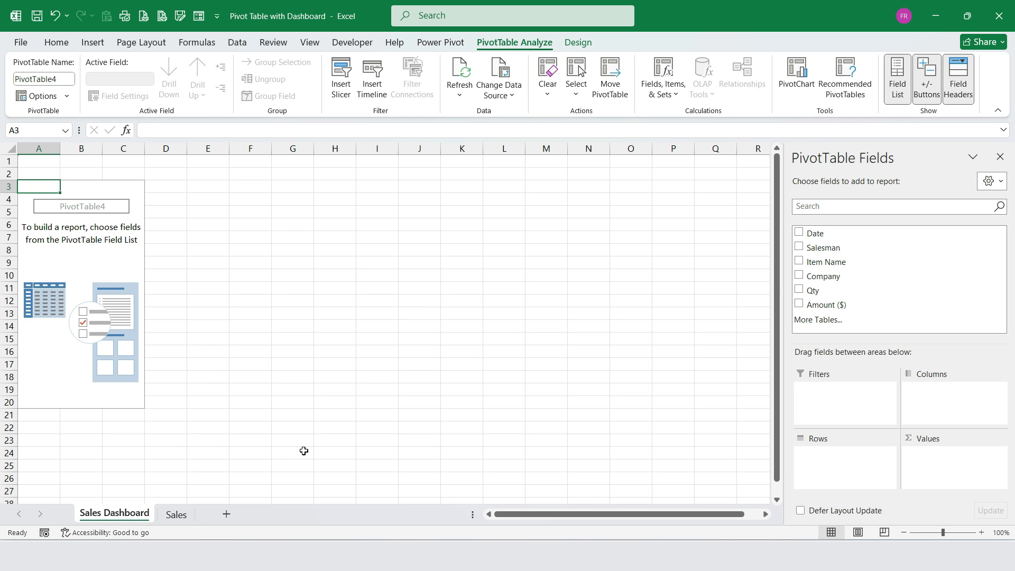
Step: Add Item Name as the PivotTable's row field and Amount ($) as its summed value field
left_click(798, 261)
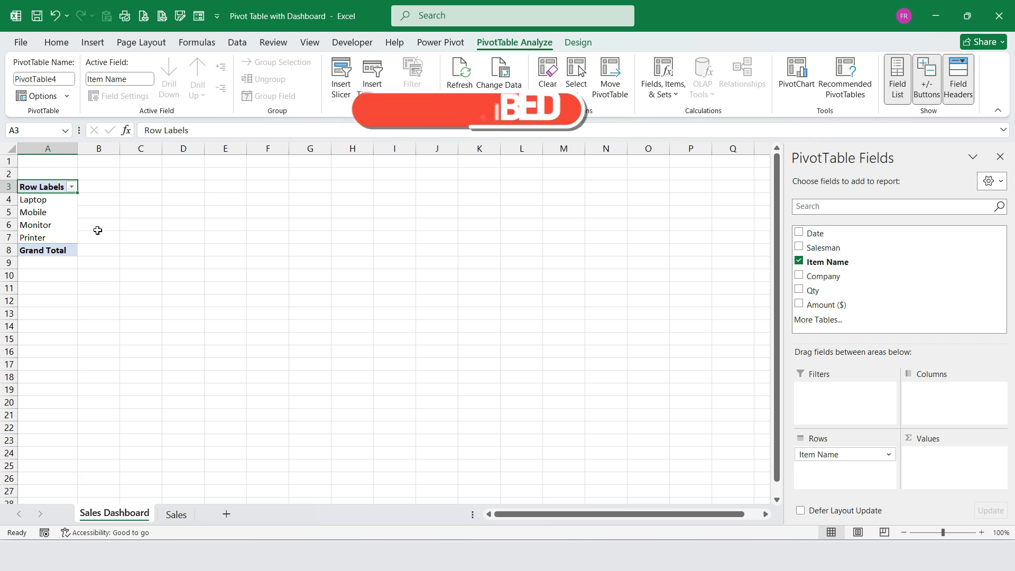
scroll(221, 316, "up", 1)
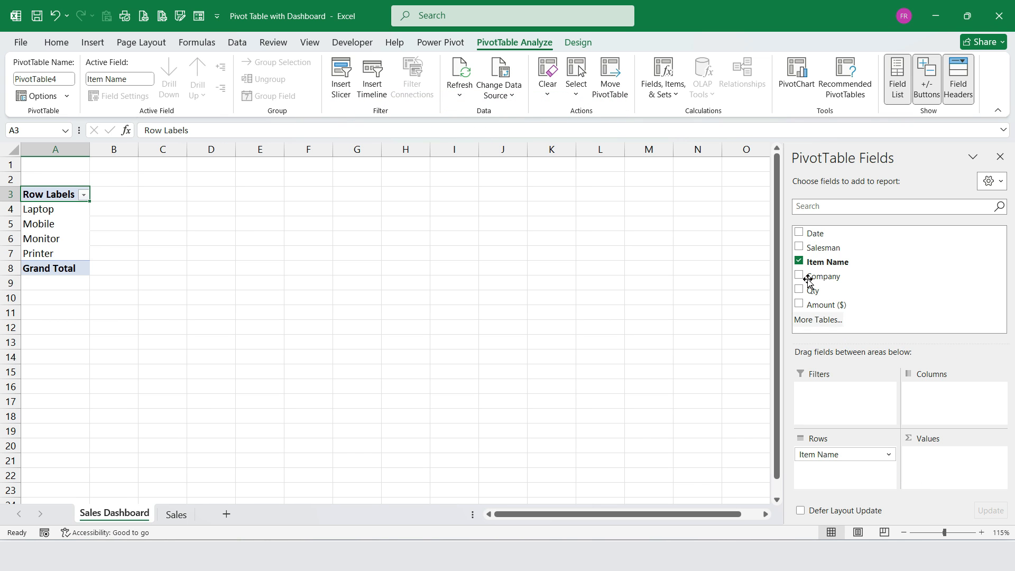
left_click(799, 305)
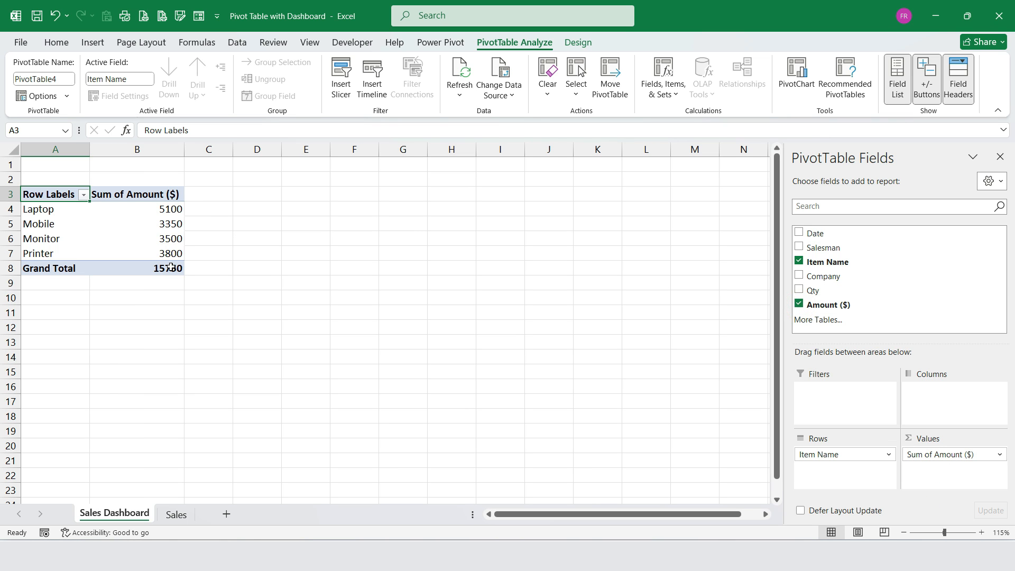
Step: Add the Salesman field to the PivotTable as a report filter
left_click(799, 245)
left_click(831, 468)
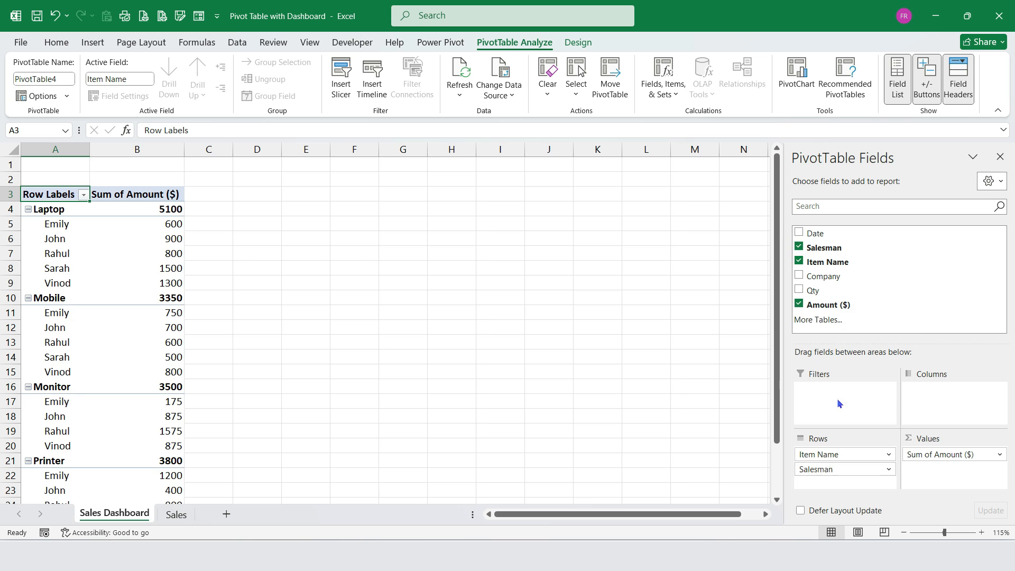
left_click(838, 403)
left_click_drag(929, 390, 837, 391)
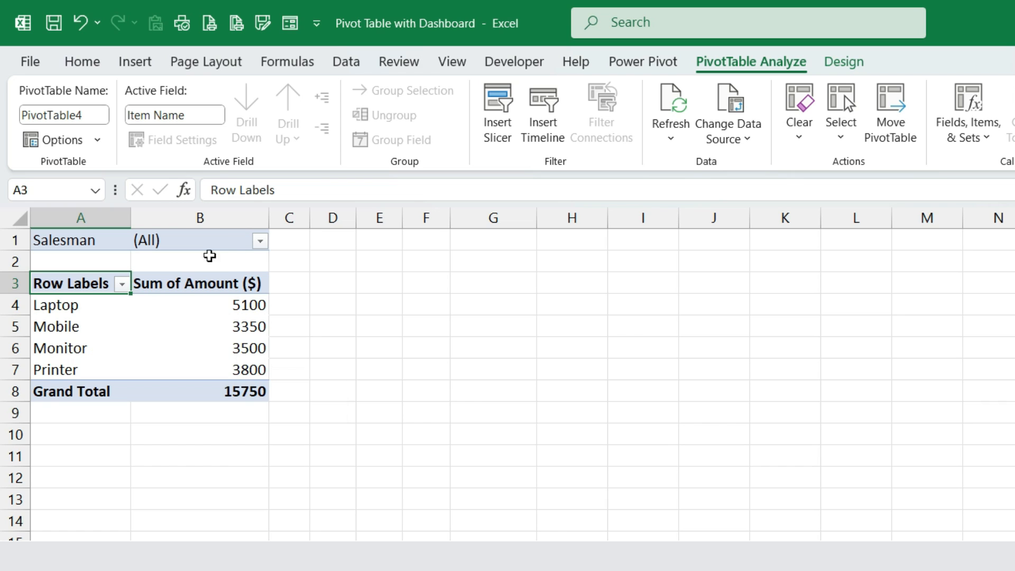
Step: Try the Salesman report filter with the first listed salesman and reset it to (All)
left_click(260, 242)
left_click(74, 306)
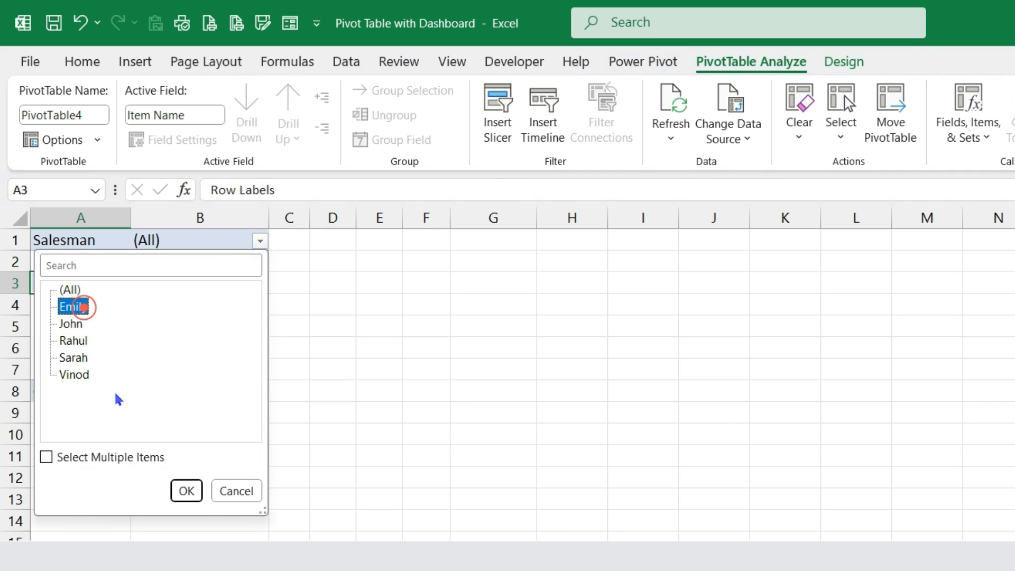
left_click(180, 491)
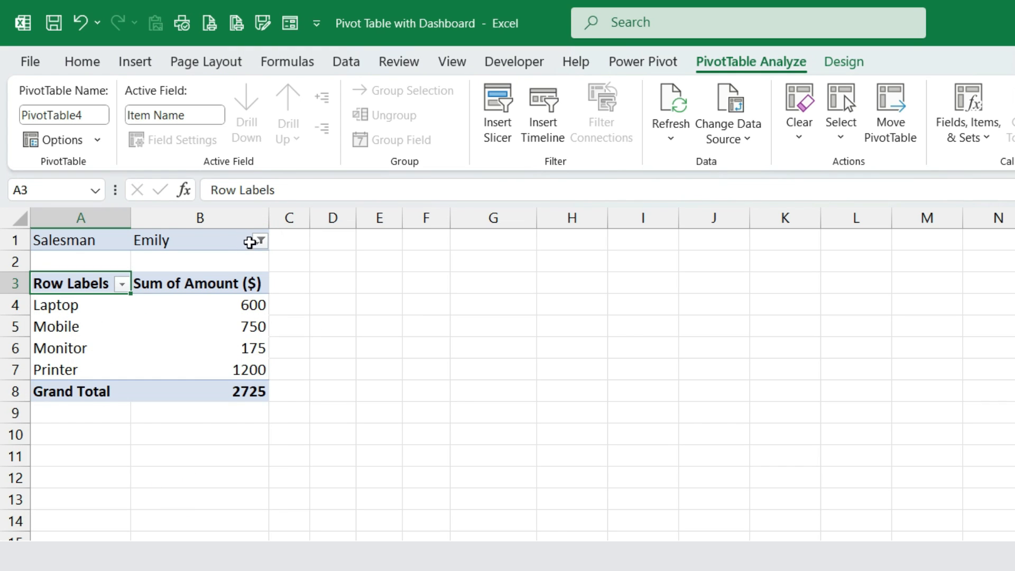
left_click(256, 241)
left_click(67, 290)
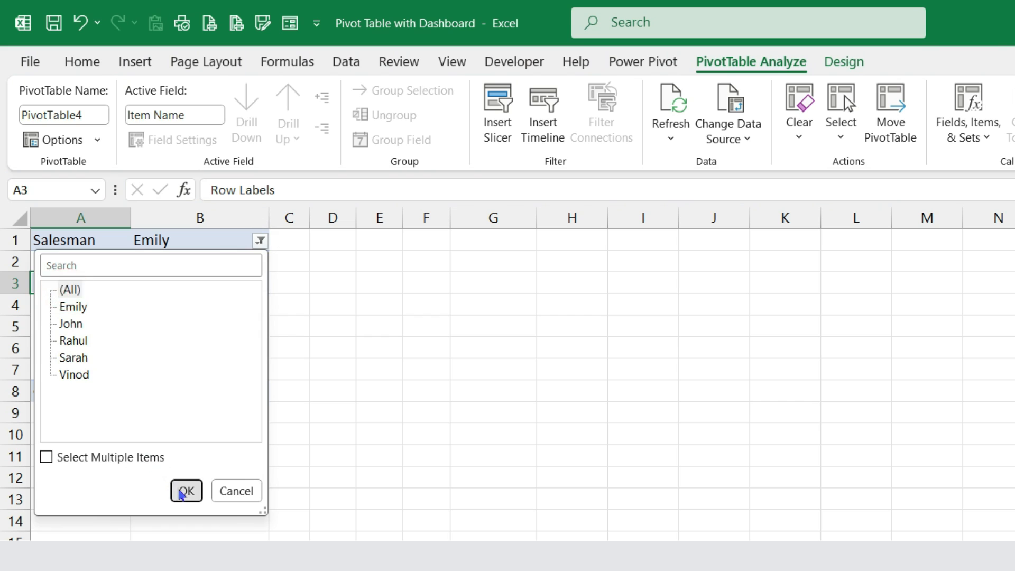
left_click(180, 492)
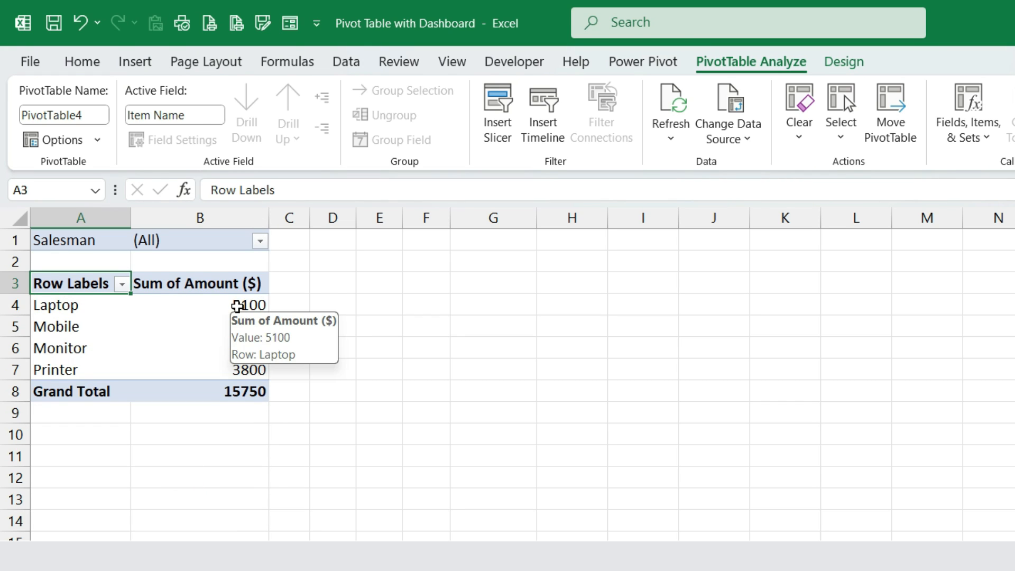
Step: Show the Sum of Amount ($) values as % of Column Total
right_click(236, 305)
mouse_move(338, 565)
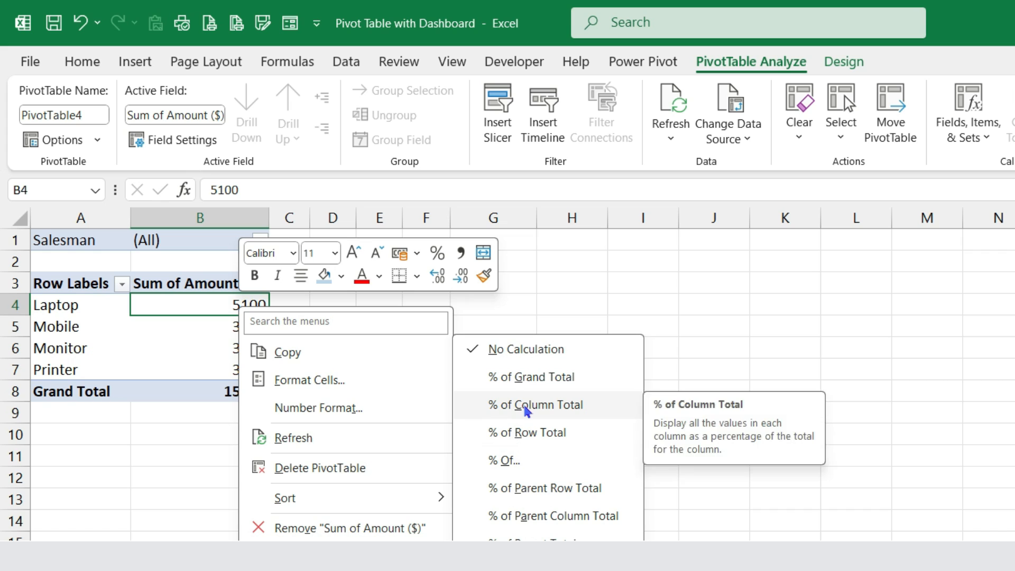
left_click(528, 408)
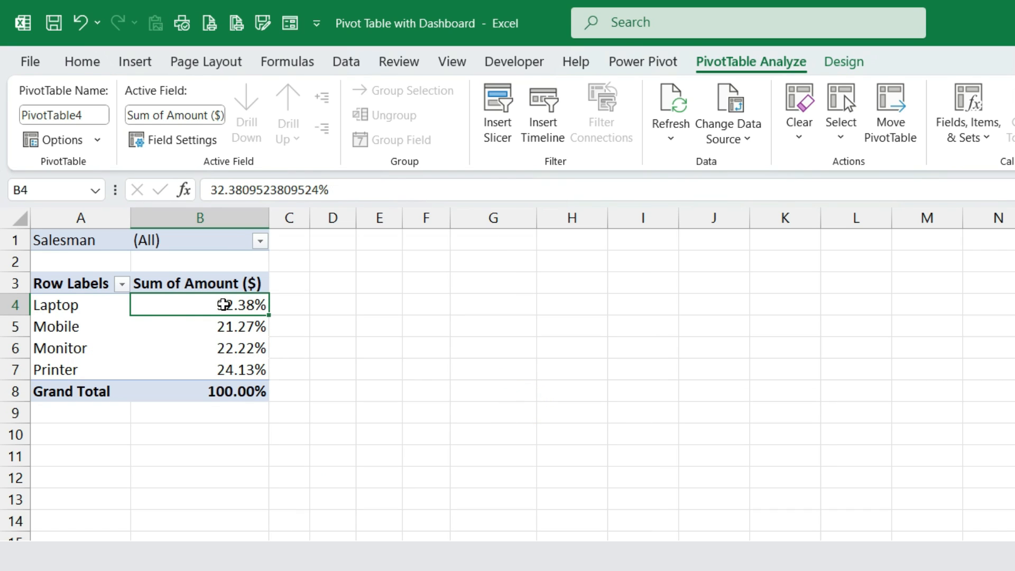
Step: Format the percentages in B4:B8 with no decimal places
left_click_drag(224, 305, 232, 386)
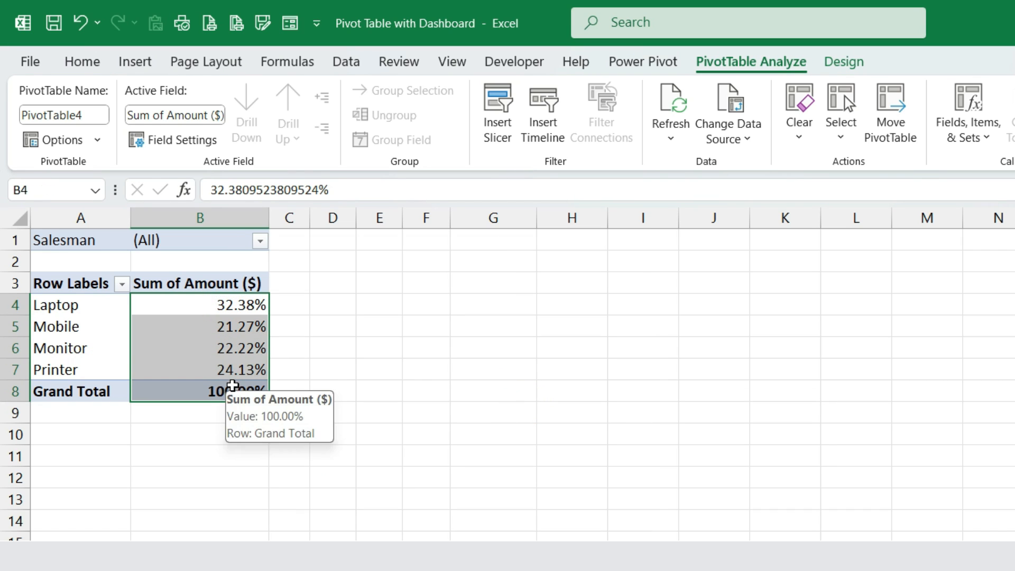
left_click(84, 63)
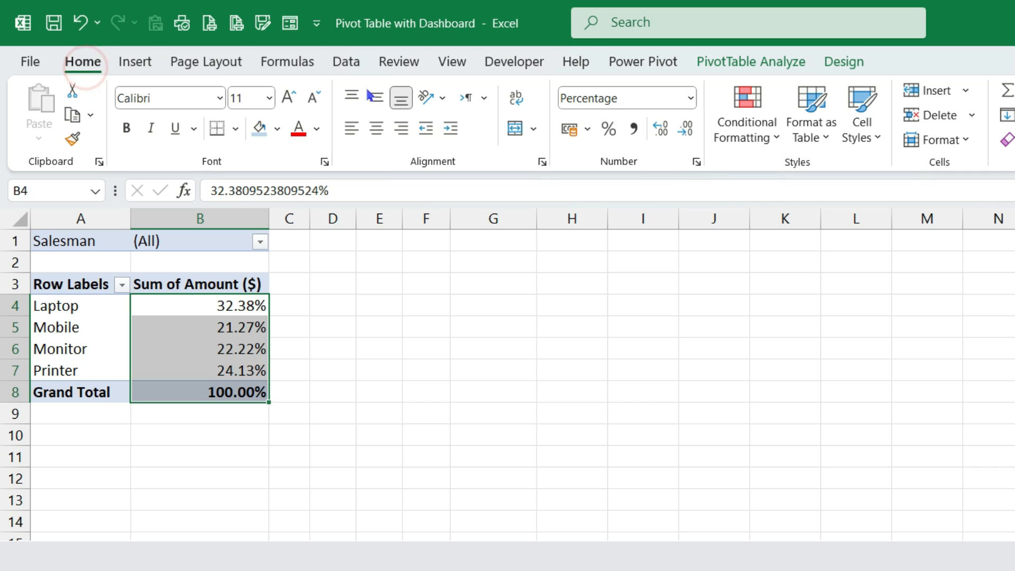
left_click(685, 129)
left_click(684, 128)
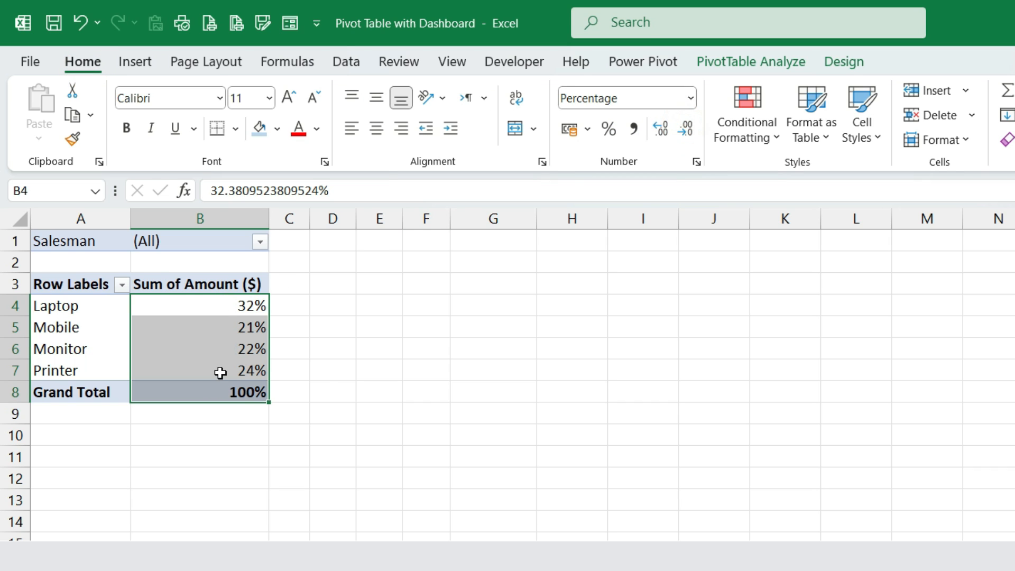
Step: Enter the formula =1-B4 in cell C4 beside the Laptop percentage
left_click(297, 307)
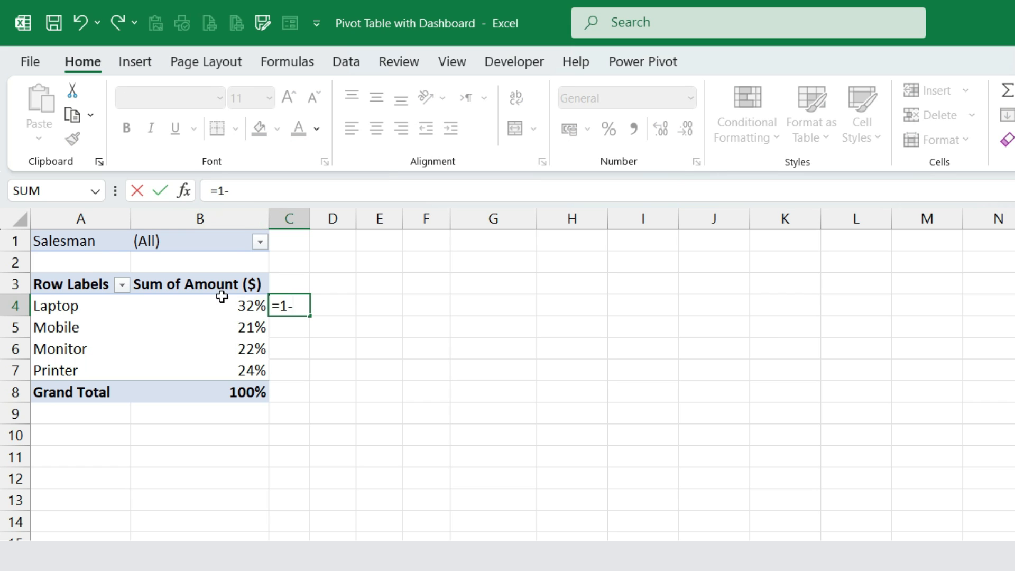
type("B4")
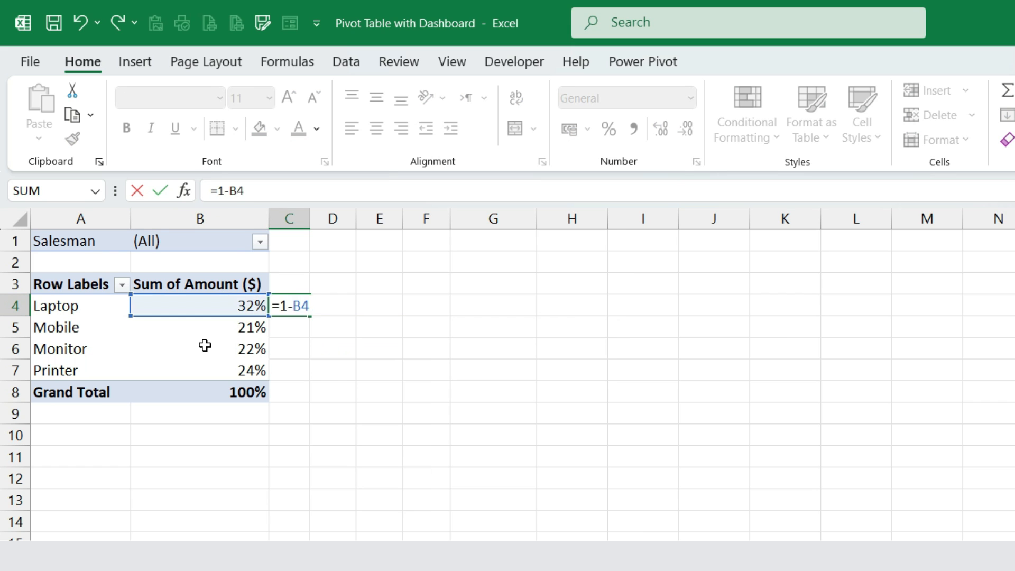
key("Return")
Step: Fill the C4 formula down to C7 and widen column C slightly
left_click(302, 300)
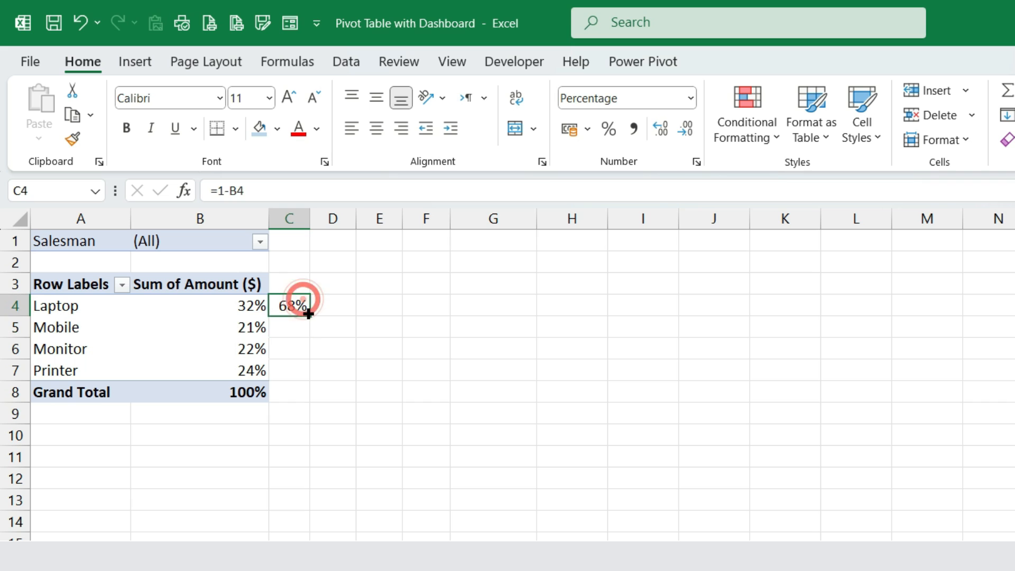
left_click_drag(309, 315, 307, 376)
left_click_drag(310, 219, 322, 219)
left_click(294, 371)
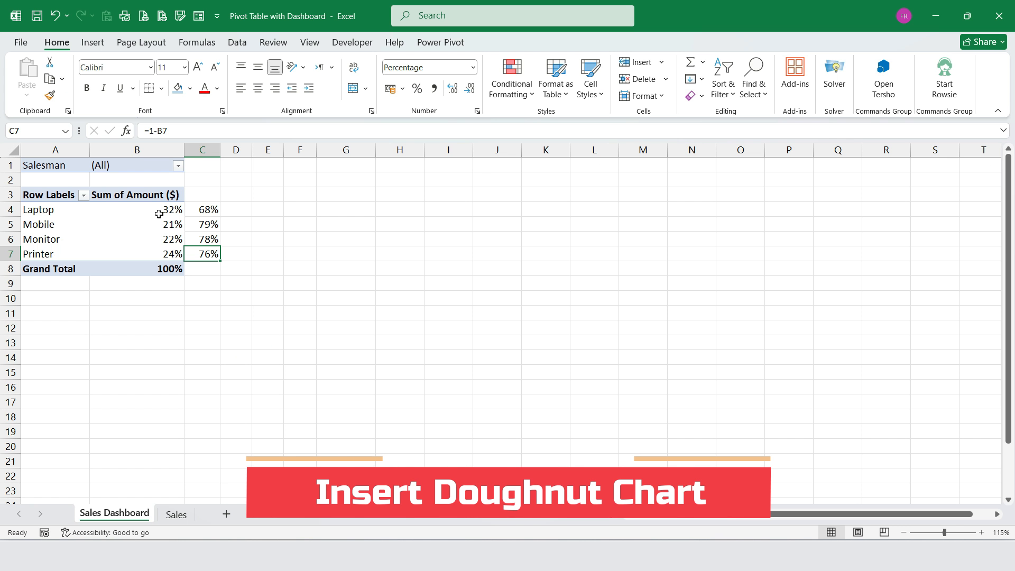
Step: Insert an empty doughnut chart from blank cell H1, outside the PivotTable
double_click(389, 203)
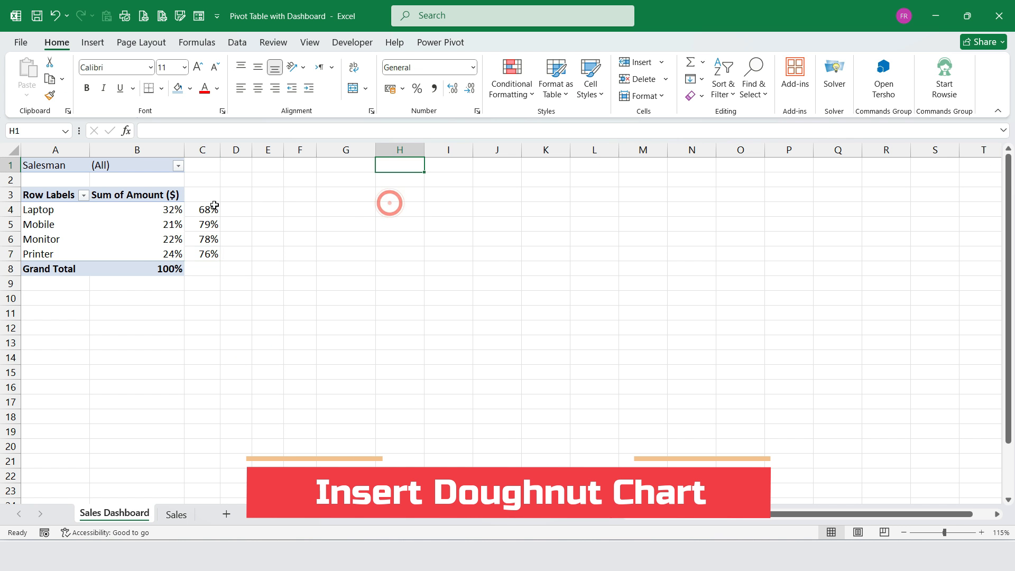
left_click(94, 42)
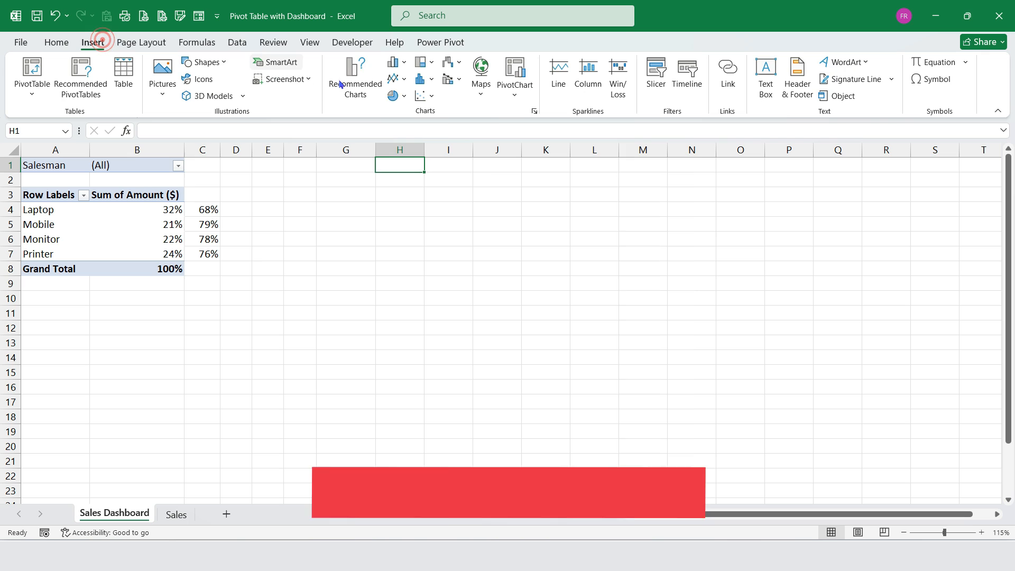
left_click(403, 96)
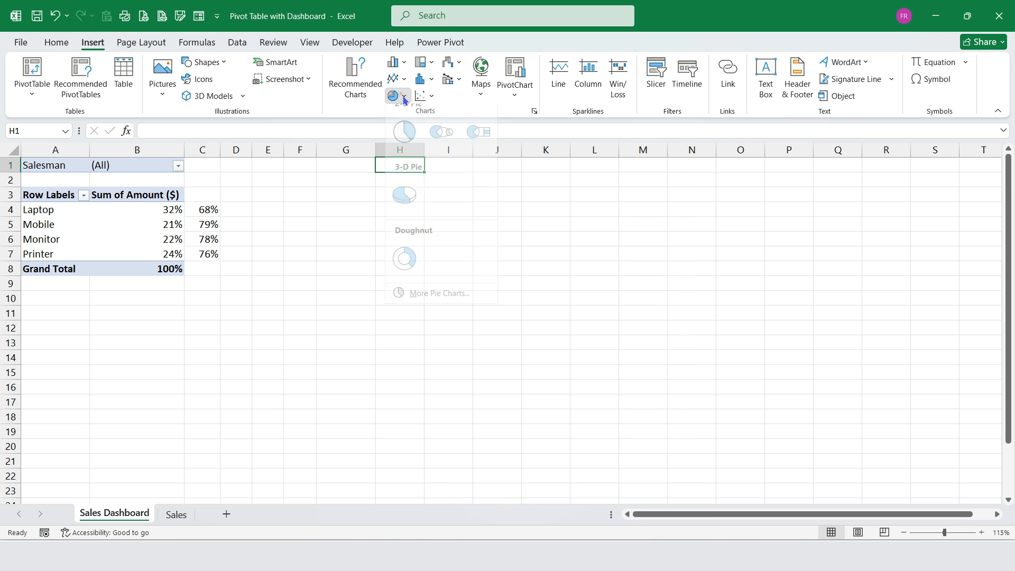
left_click(420, 260)
Step: Add a data series to the doughnut chart whose values are an array of twenty 1s
right_click(421, 263)
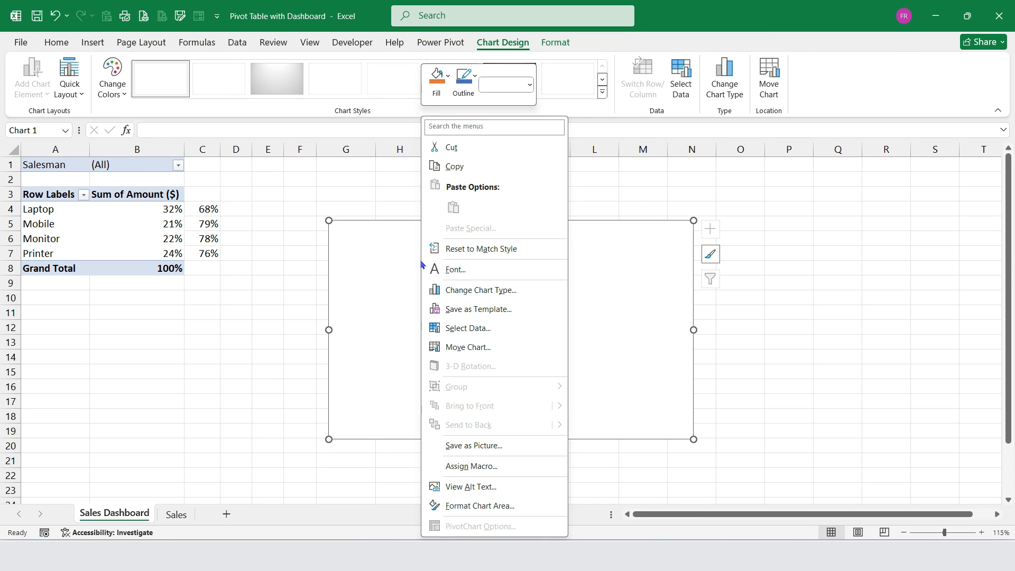
left_click(436, 329)
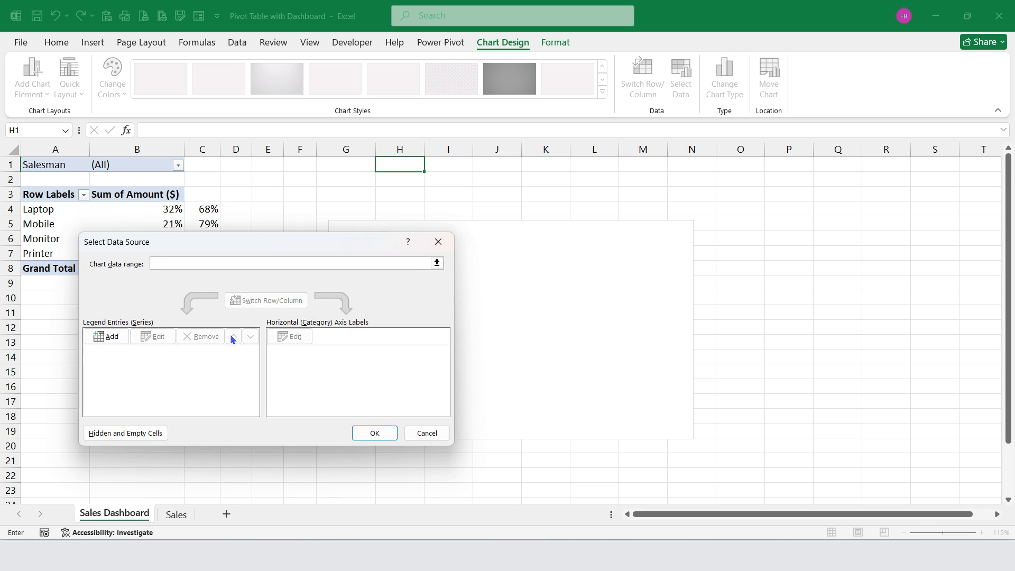
left_click(99, 339)
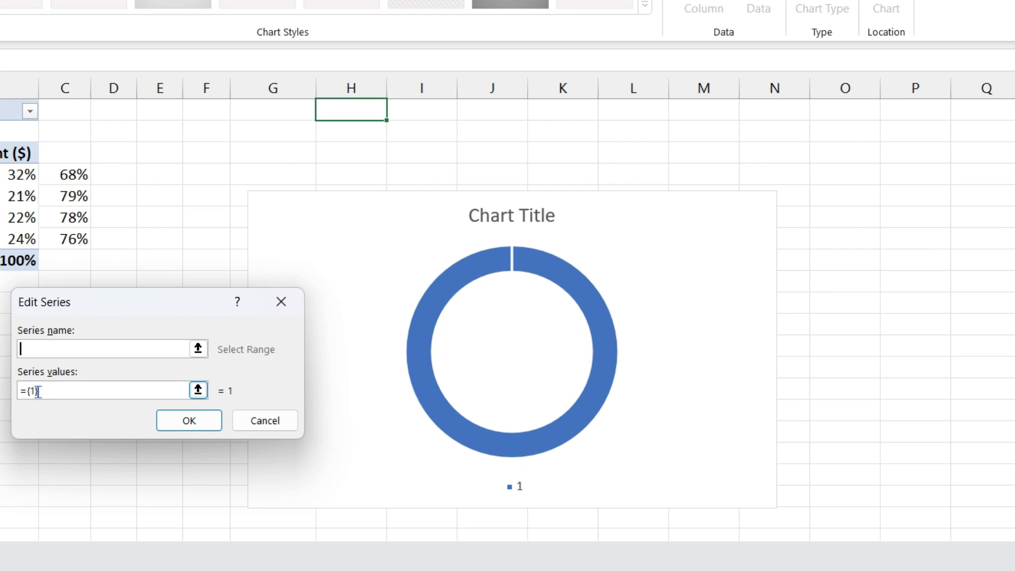
left_click(36, 391)
type(",1,1,1")
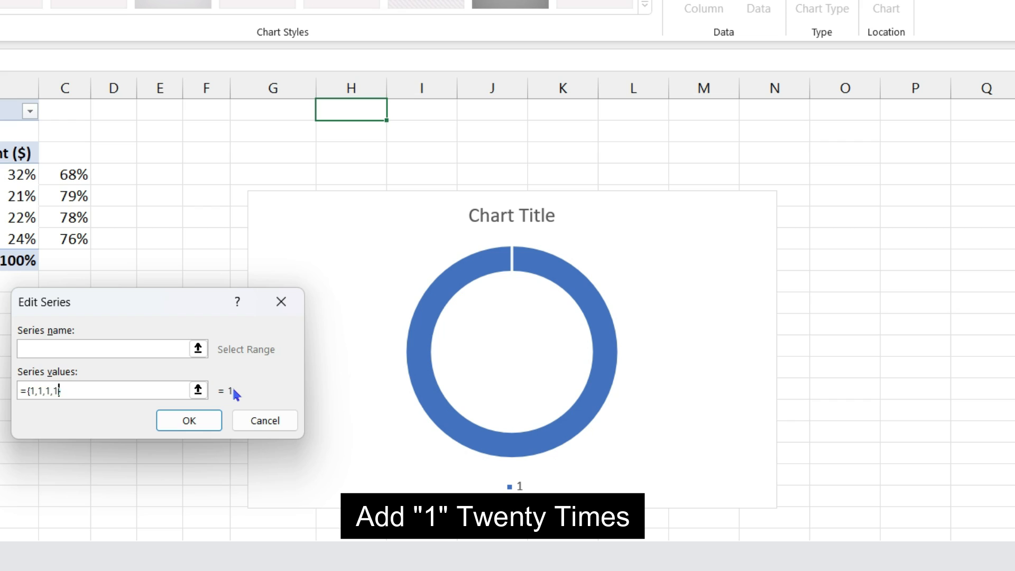
type(",1,1,1,1,1")
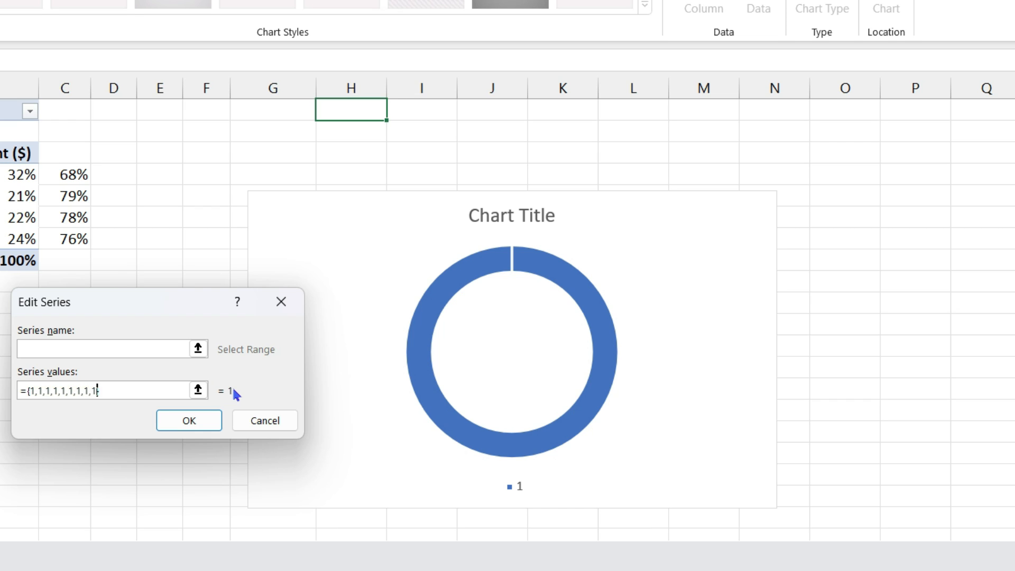
type(",1,1,1,1,1,1,1,1,1,1,1")
left_click(200, 424)
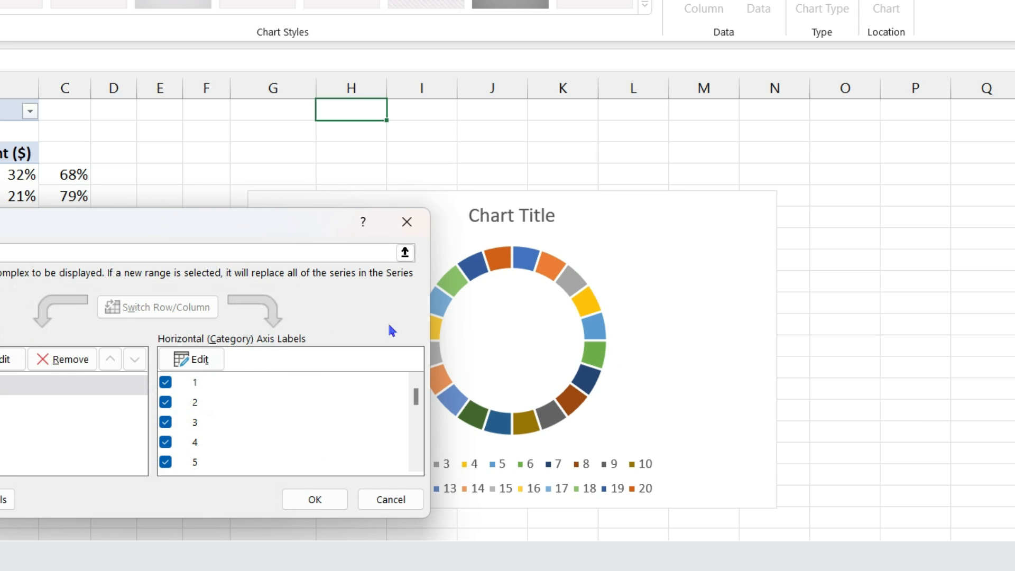
left_click(315, 496)
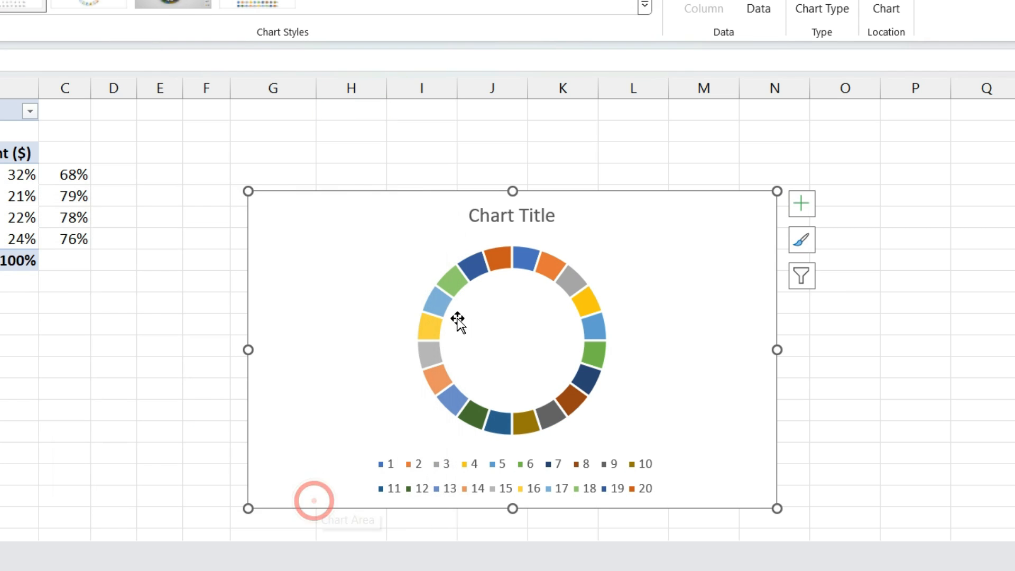
Step: Remove the chart title and the legend from the doughnut chart
left_click(804, 202)
left_click(843, 229)
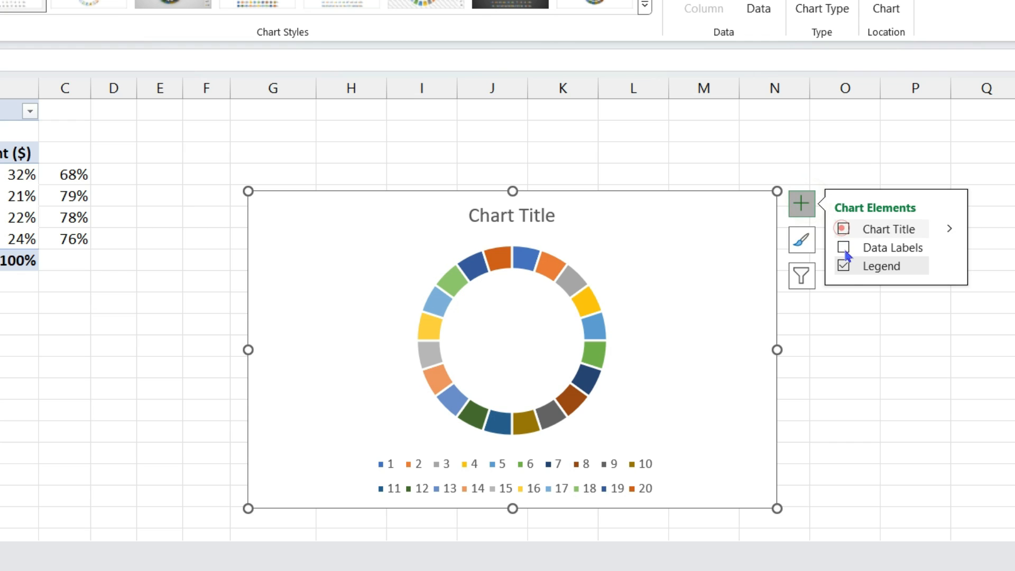
left_click(843, 266)
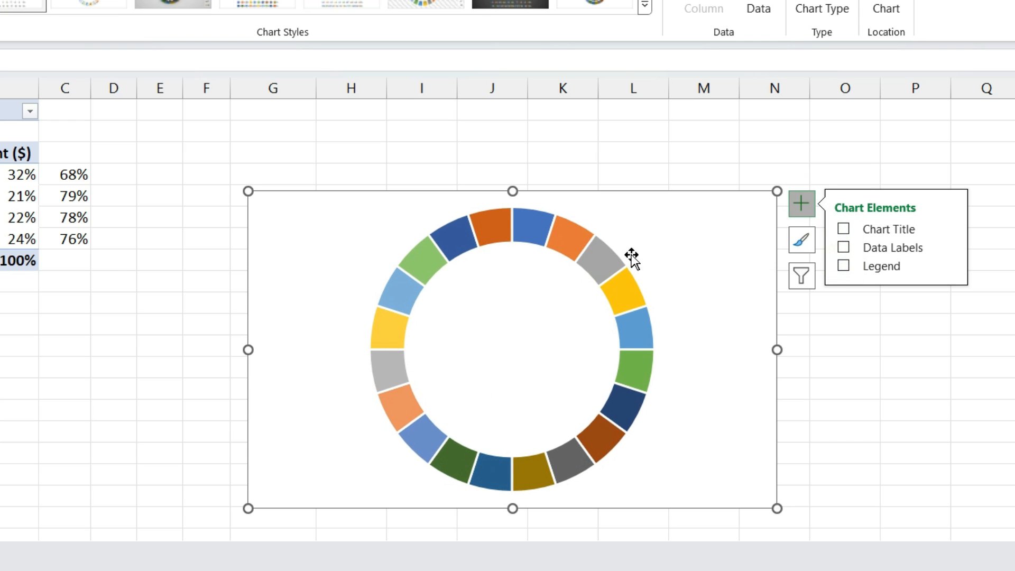
Step: Set the doughnut series' hole size to 60% and give all its slices a solid standard blue fill
left_click(596, 253)
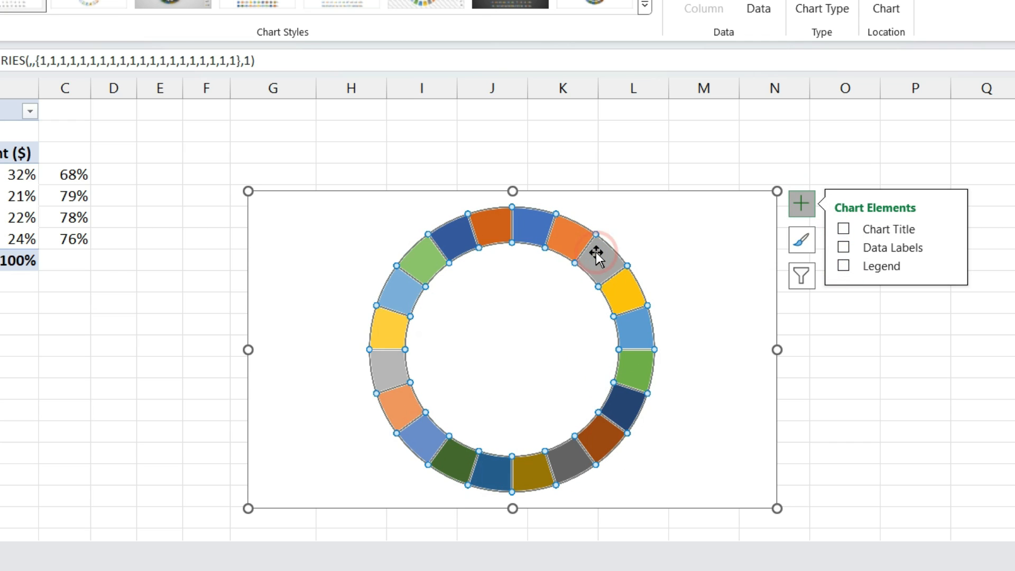
right_click(595, 252)
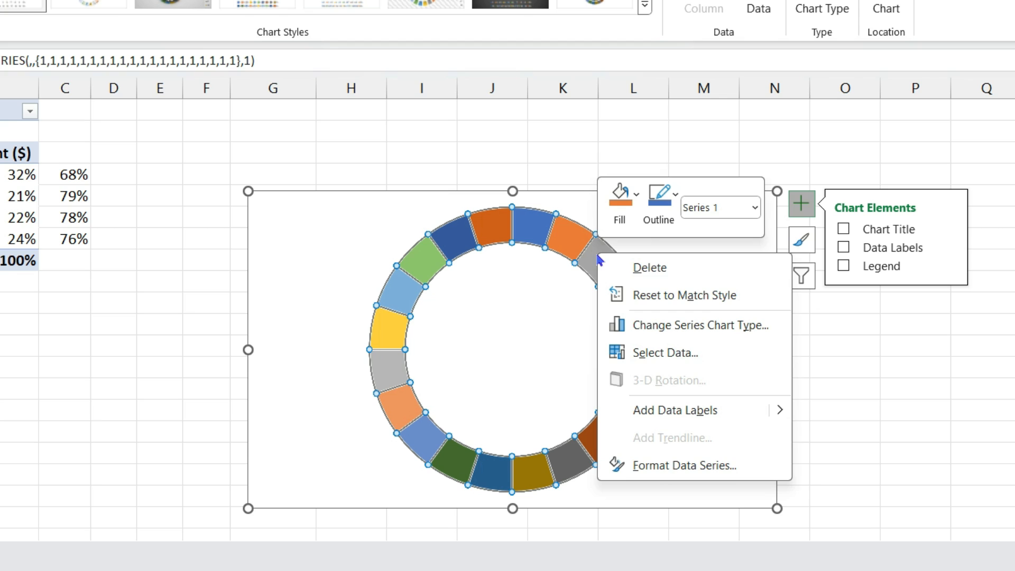
left_click(672, 462)
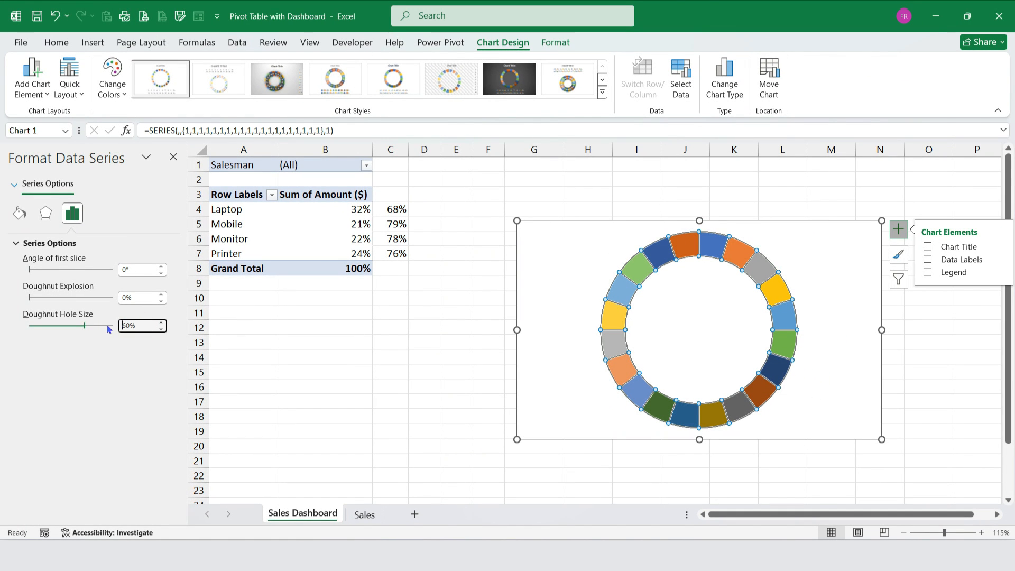
left_click(15, 219)
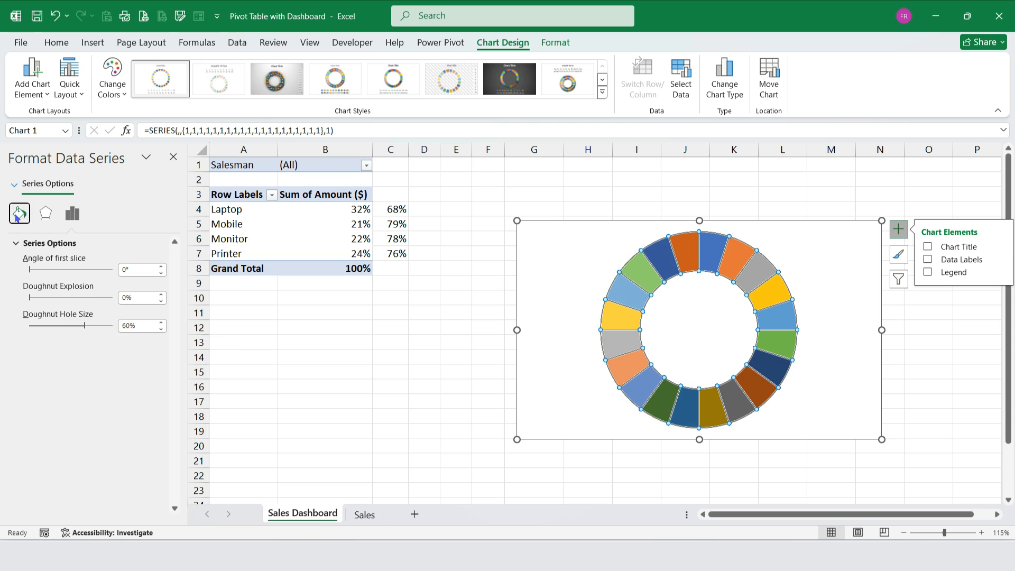
left_click(28, 279)
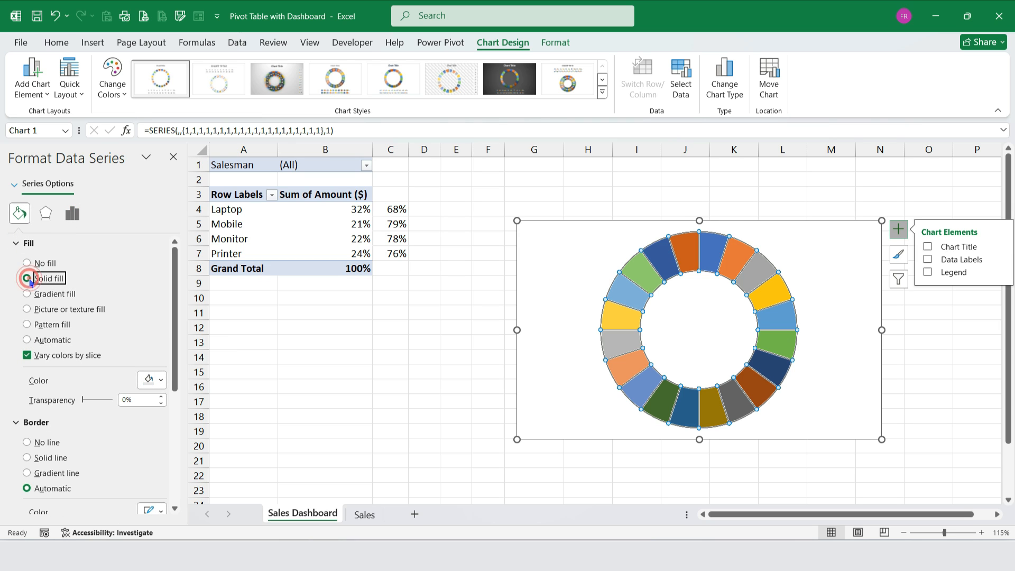
left_click(152, 383)
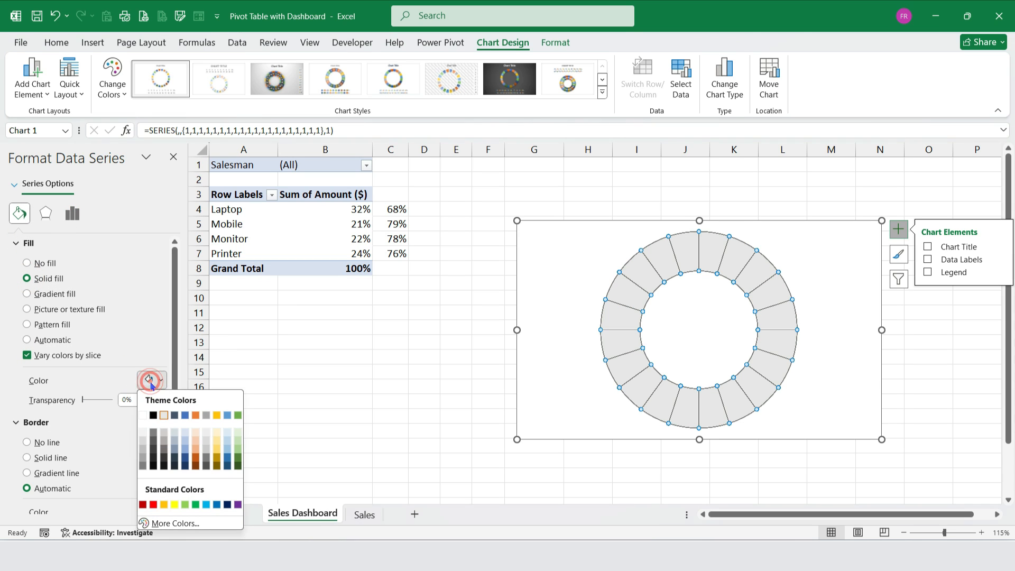
left_click(216, 505)
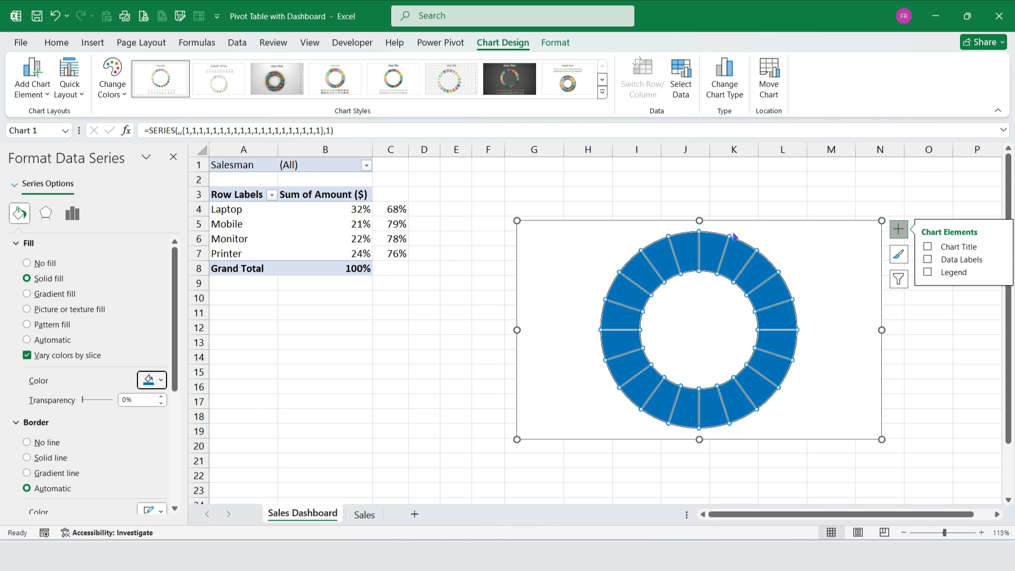
Step: Move the doughnut chart up and closer to the PivotTable, with its upper edge near row 2
left_click(756, 222)
left_click(756, 222)
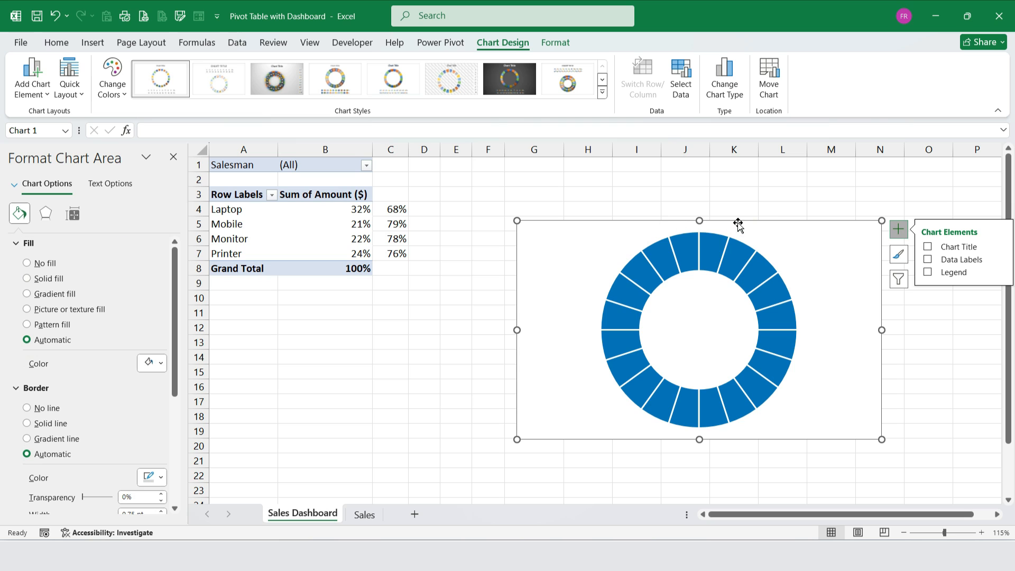
left_click_drag(738, 222, 639, 175)
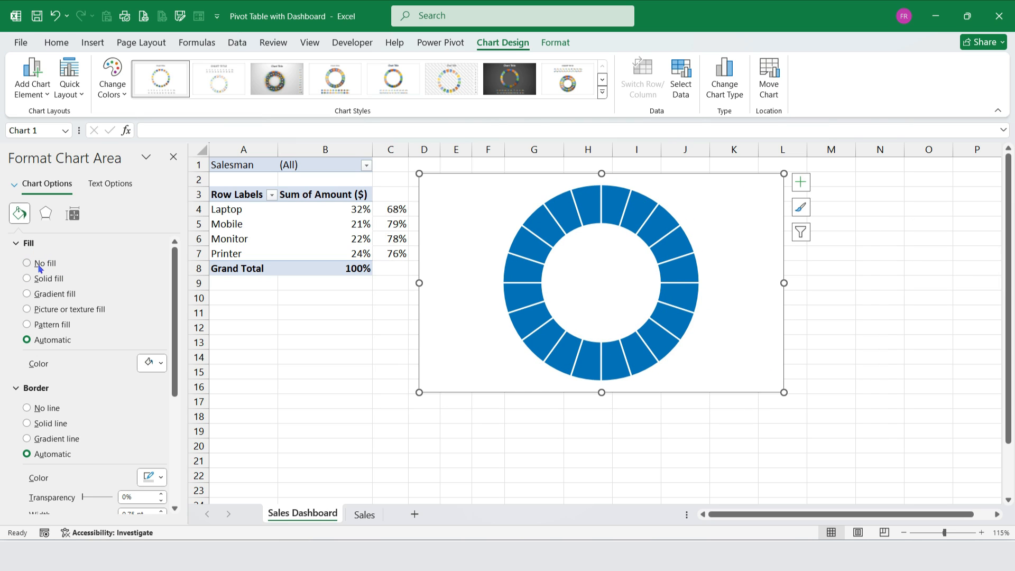
Step: Give the chart area no fill and no border line, and shrink the chart to about 5.9 cm high by 7.8 cm wide
left_click(38, 264)
left_click(27, 382)
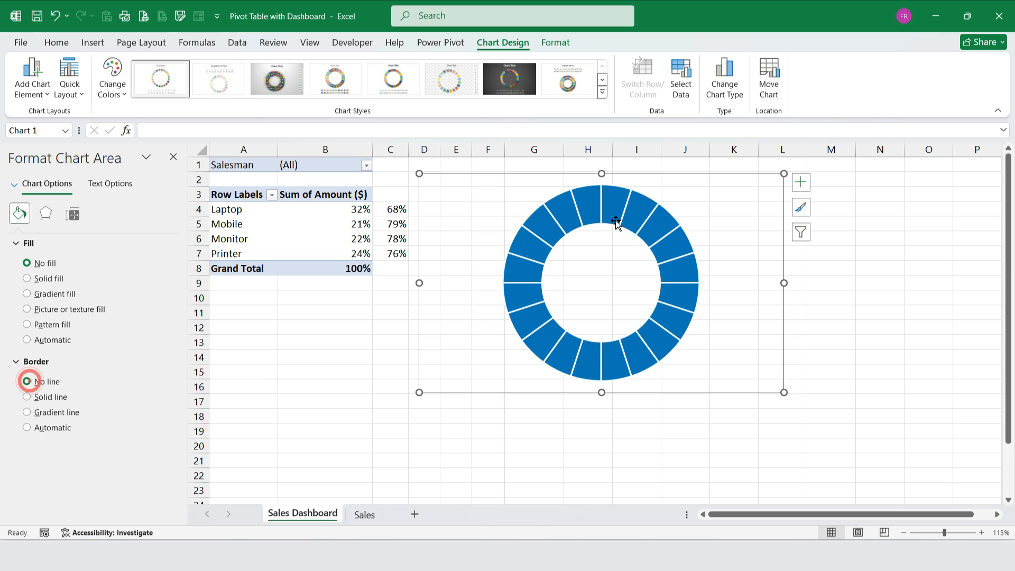
left_click_drag(784, 393, 690, 365)
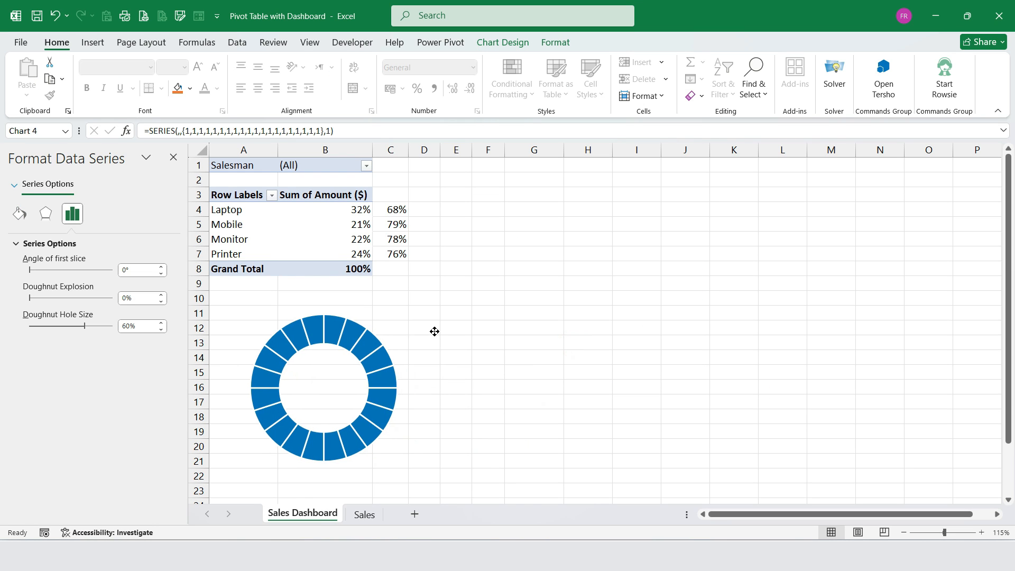
Step: Duplicate the blue doughnut chart three times, placing the copies in a row beside the original below the PivotTable
left_click(435, 332)
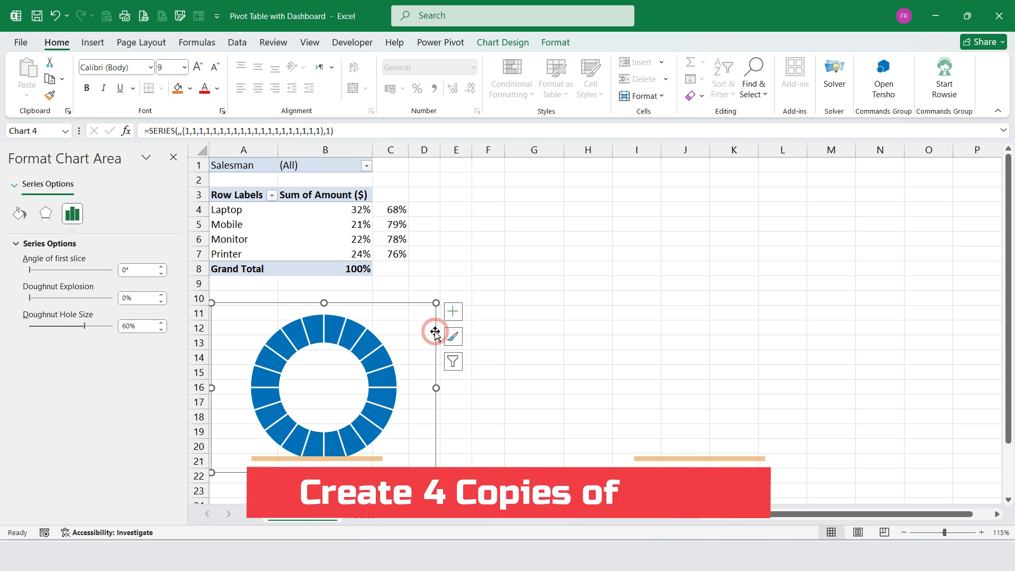
left_click_drag(438, 337, 418, 315)
left_click_drag(528, 313, 600, 308)
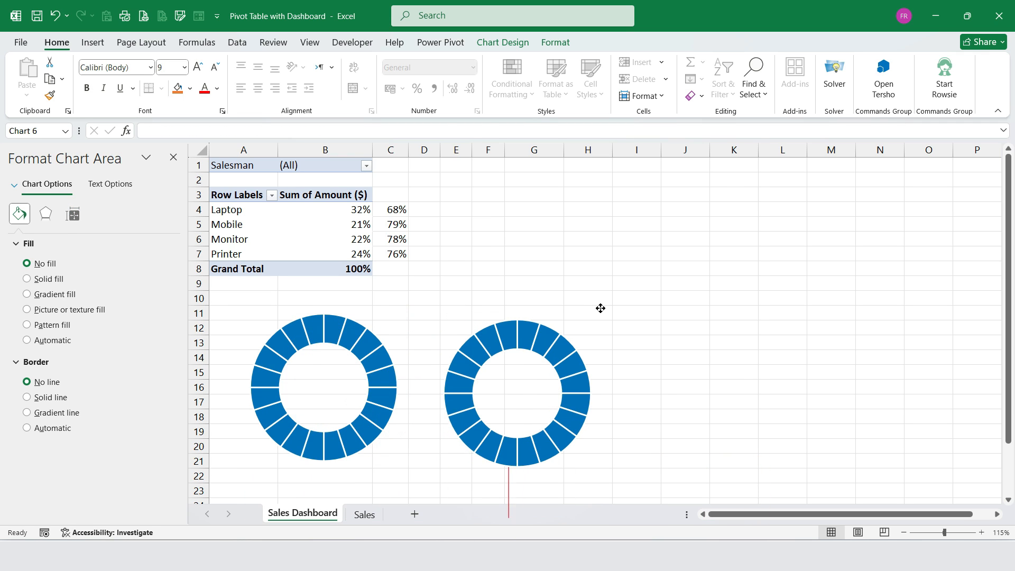
key("ctrl+d")
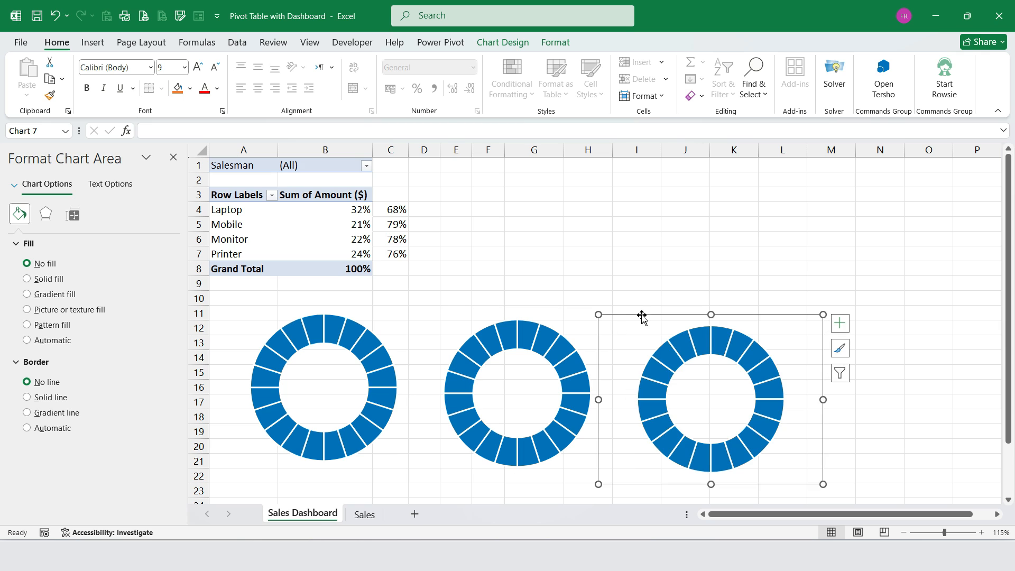
key("ctrl+d")
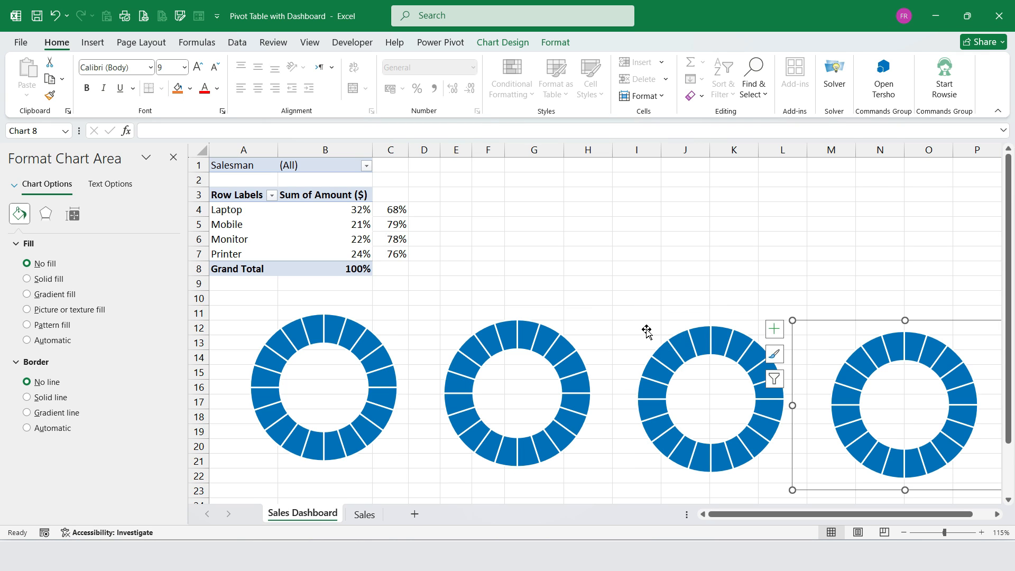
Step: Select all four doughnut charts together and distribute them horizontally
left_click(628, 338, "ctrl")
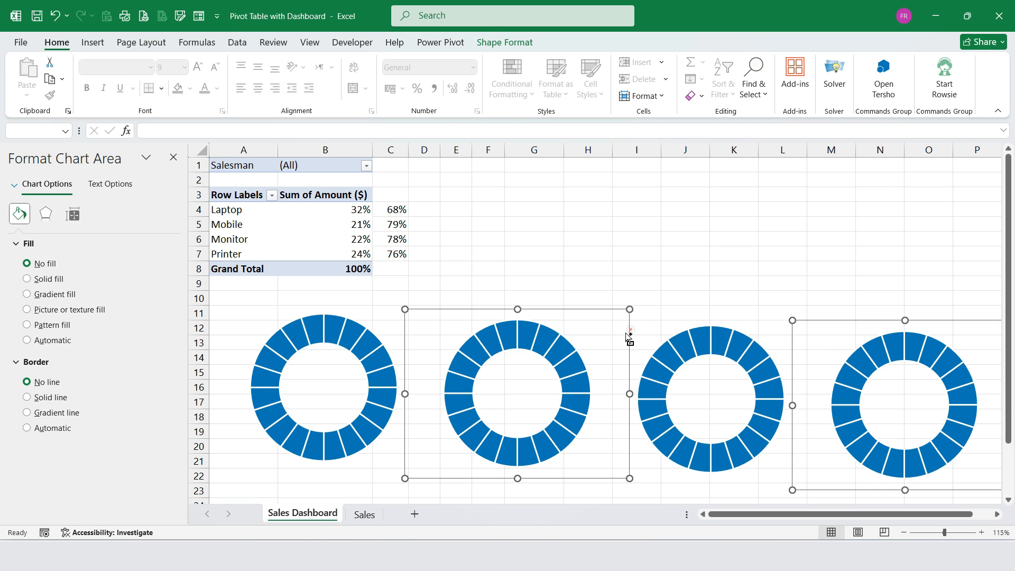
left_click(704, 316, "ctrl")
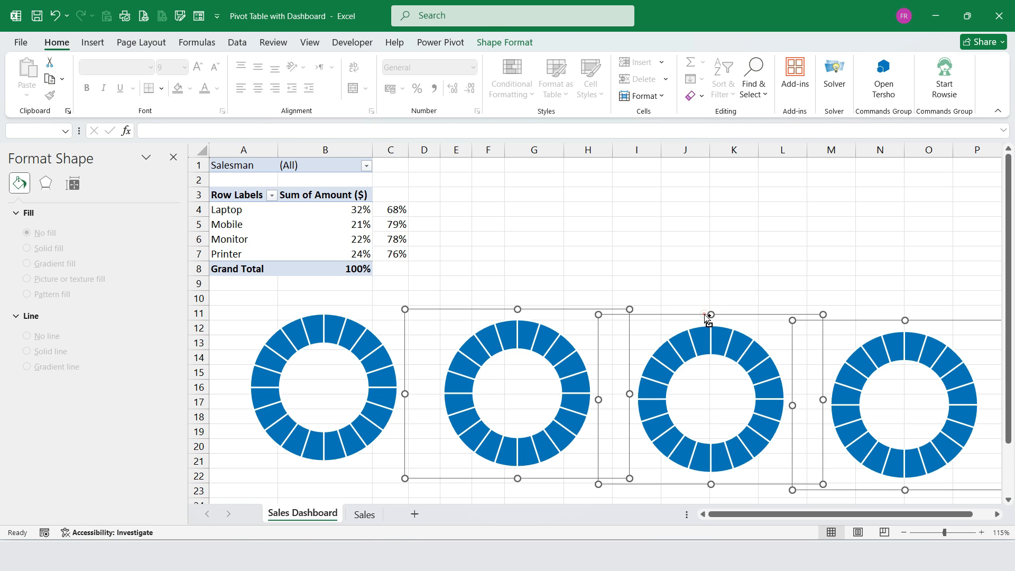
left_click(353, 316, "ctrl")
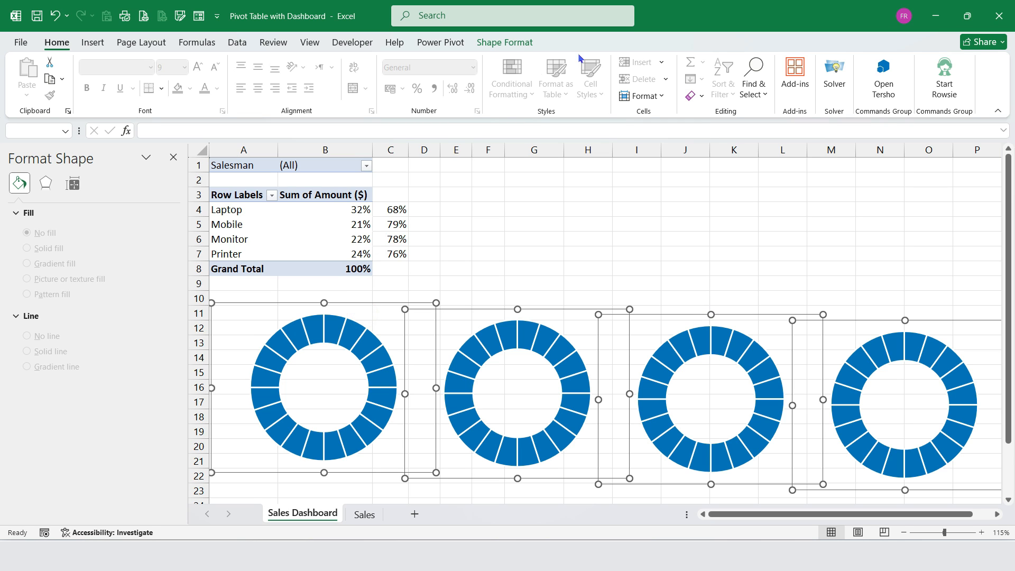
left_click(518, 47)
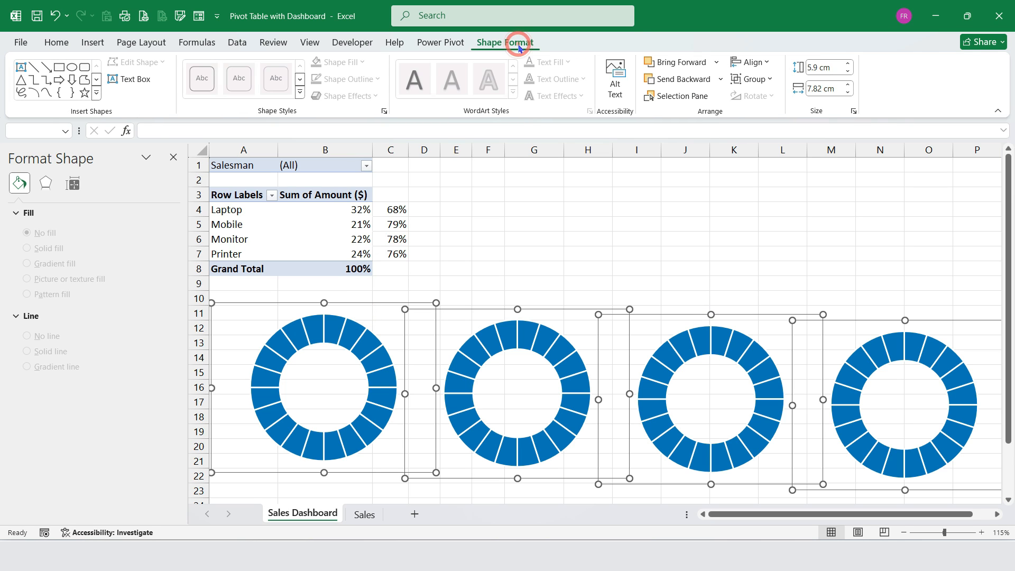
left_click(764, 63)
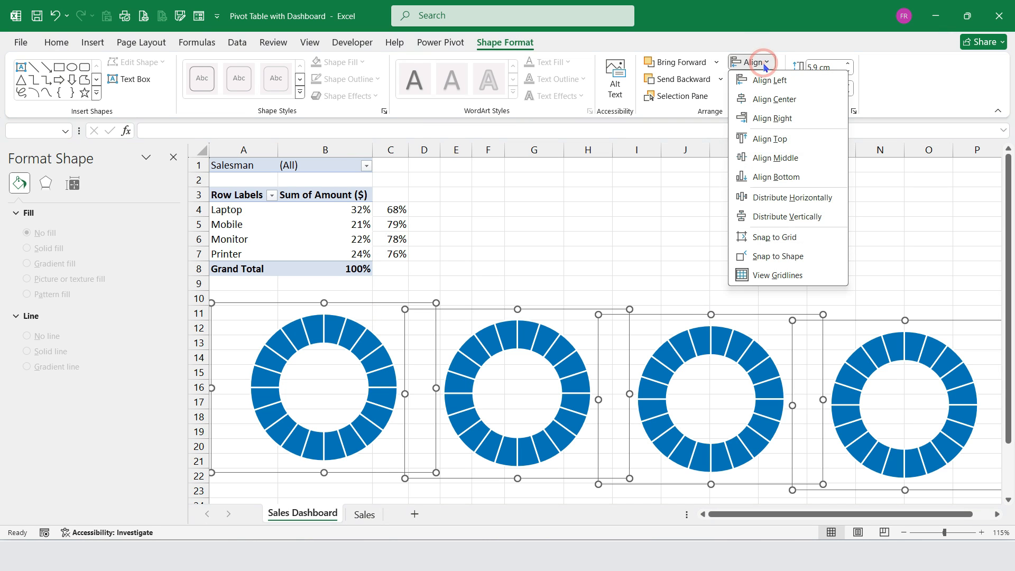
left_click(790, 196)
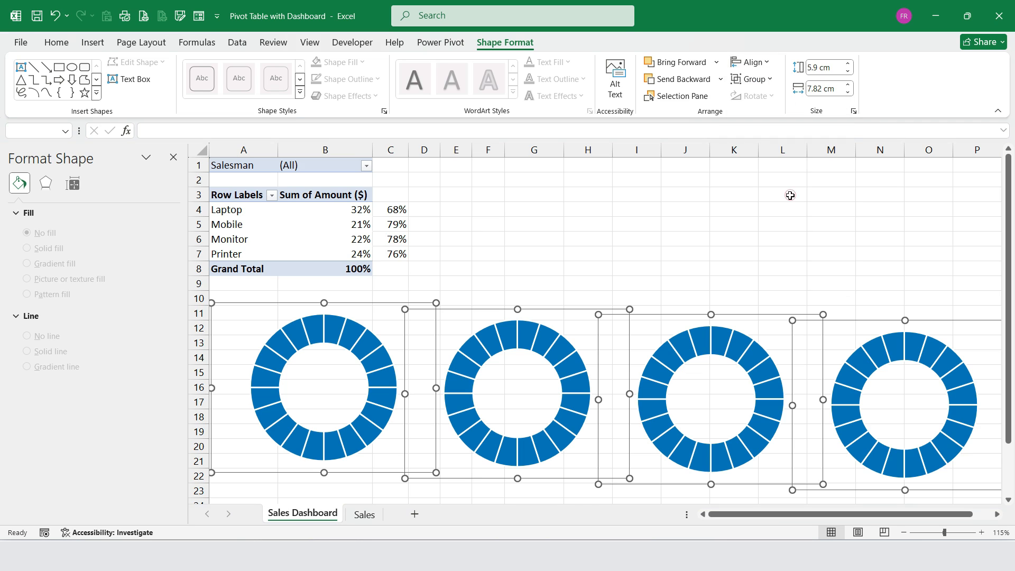
Step: Align the tops of the four selected doughnut charts, distribute them vertically, and deselect them
left_click(751, 62)
left_click(770, 139)
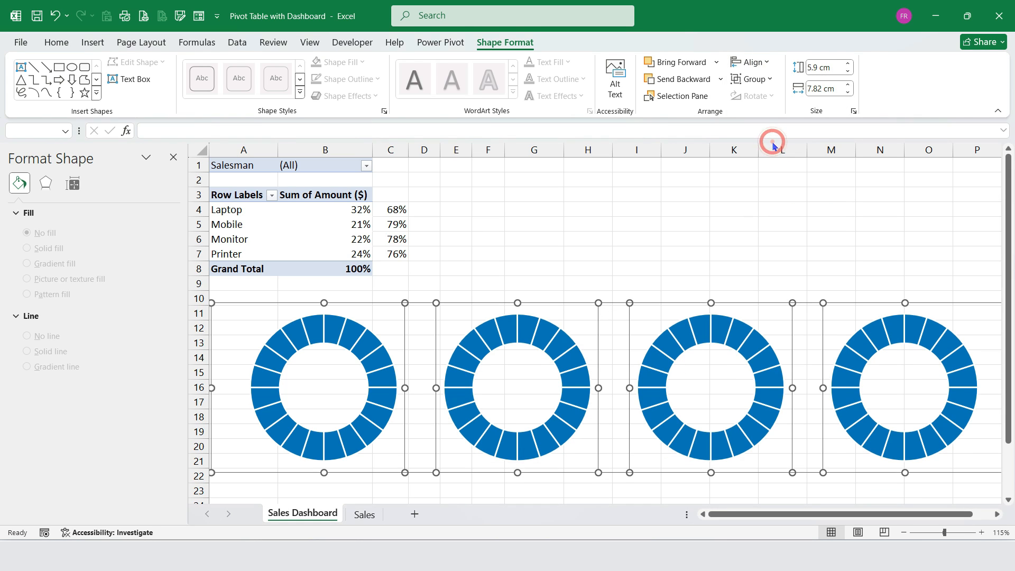
left_click(750, 63)
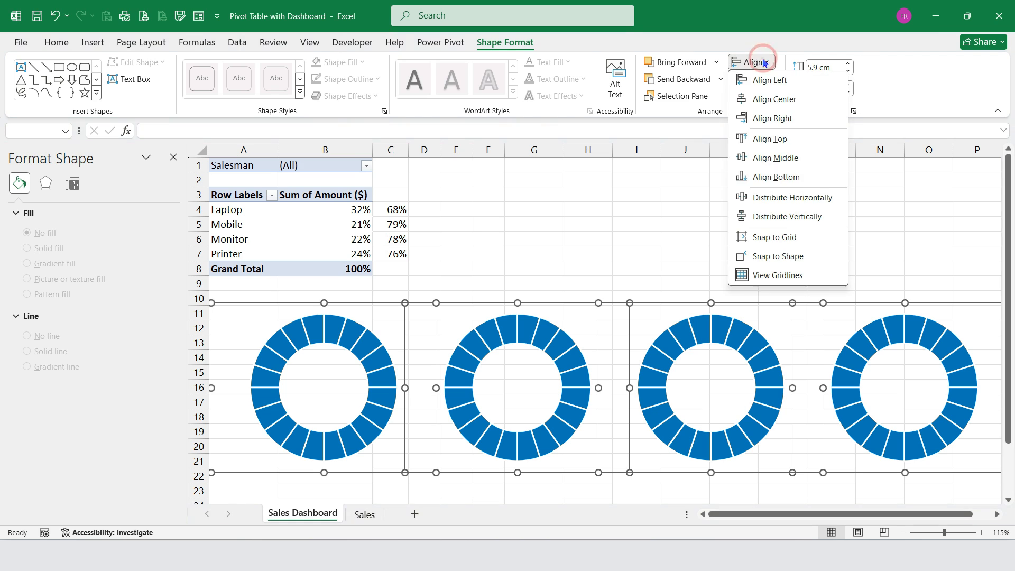
left_click(800, 219)
left_click(798, 222)
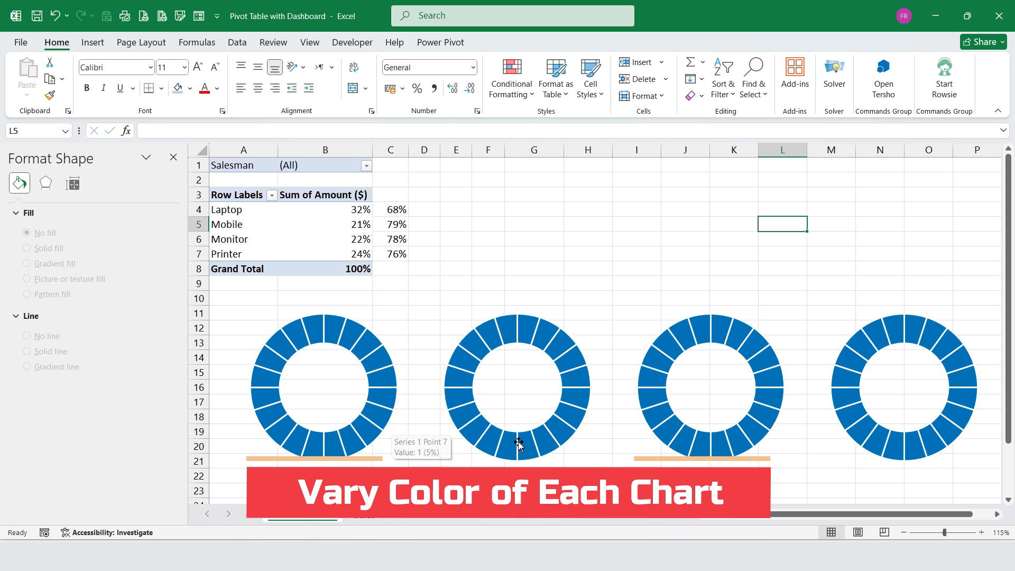
Step: Change the fill colour of the second doughnut's series to theme orange
left_click(514, 329)
left_click(514, 329)
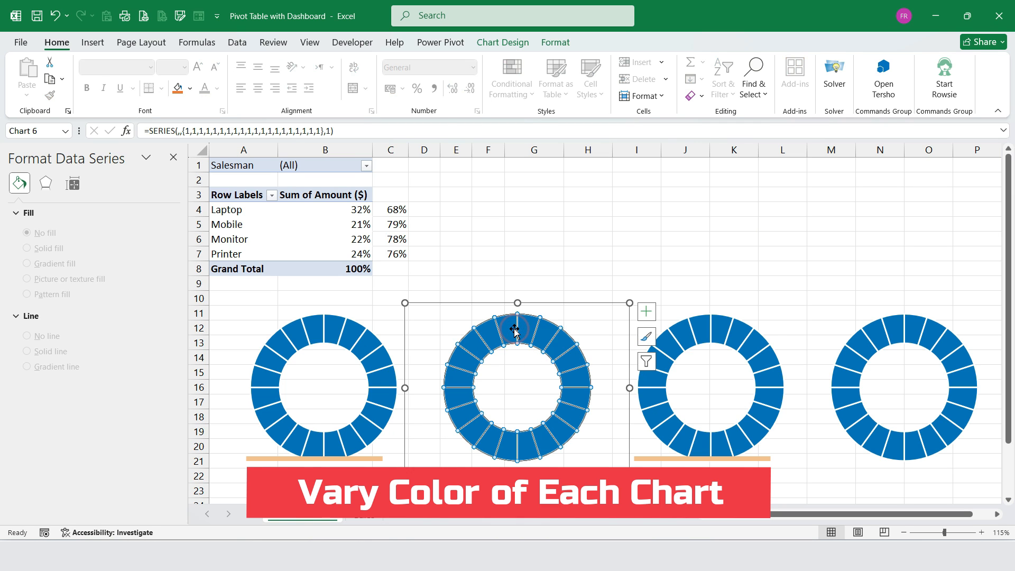
left_click(24, 211)
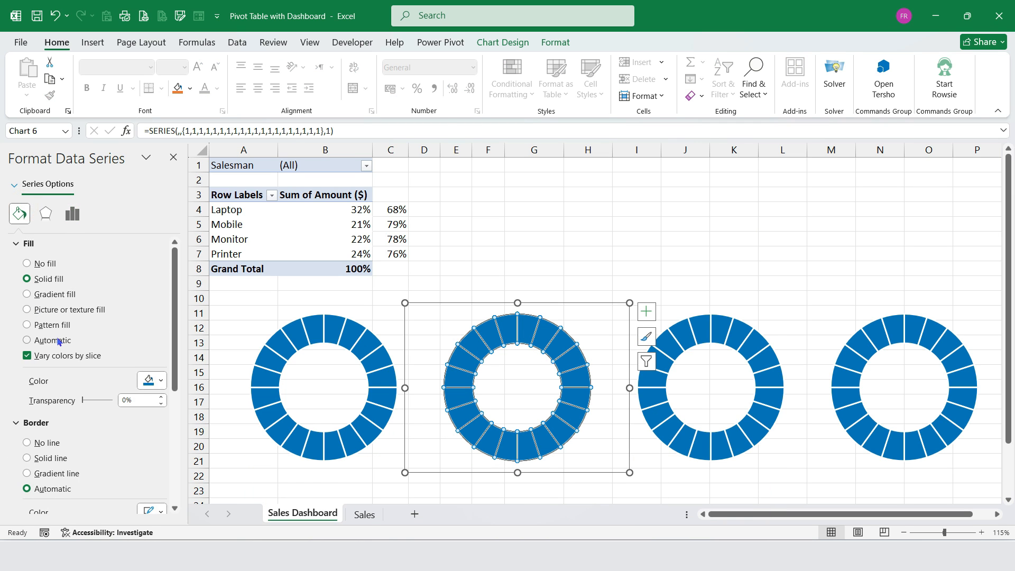
left_click(150, 381)
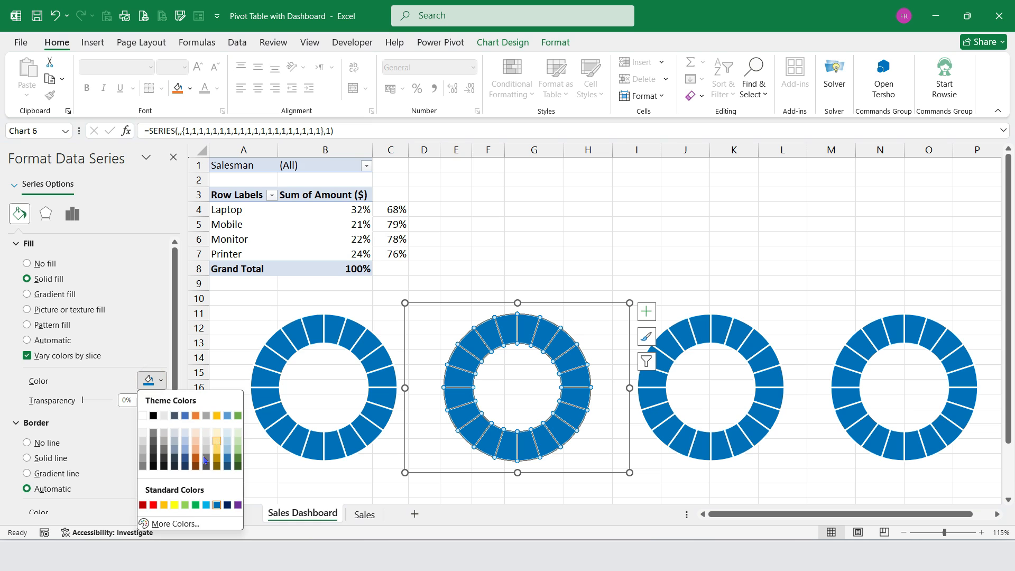
left_click(195, 416)
Step: Change the fill colour of the third doughnut's series to standard green
left_click(736, 336)
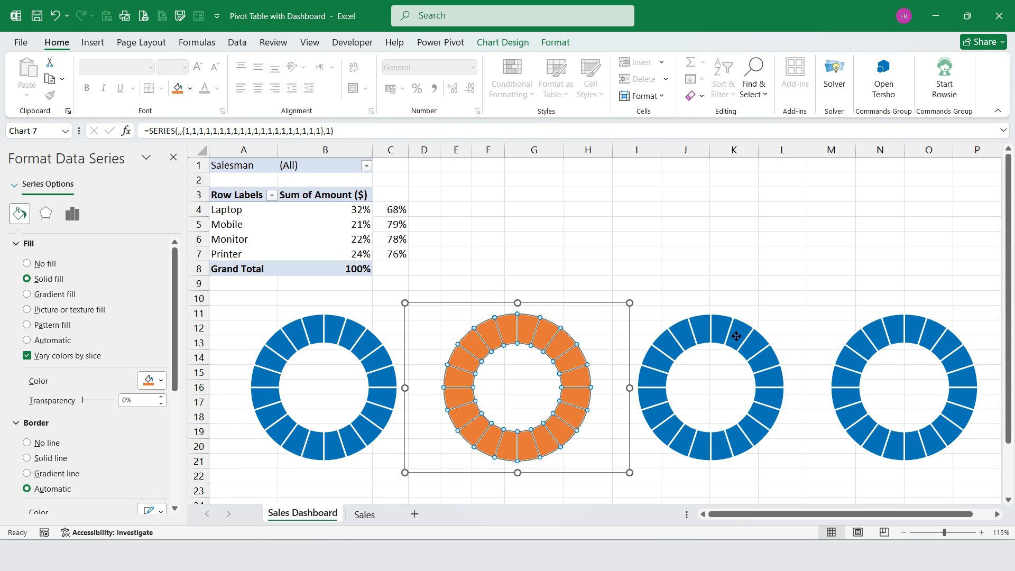
left_click(19, 213)
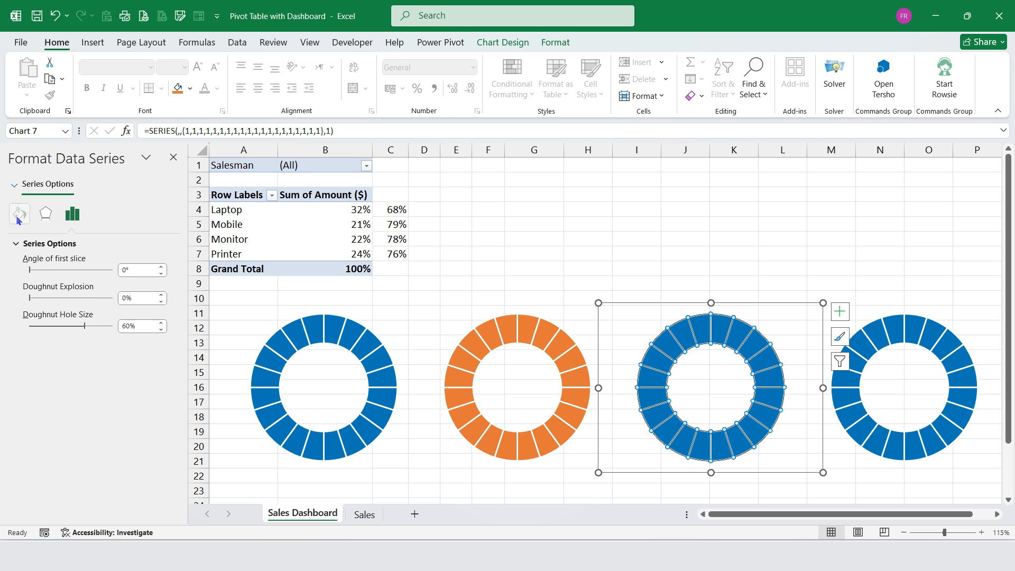
left_click(162, 385)
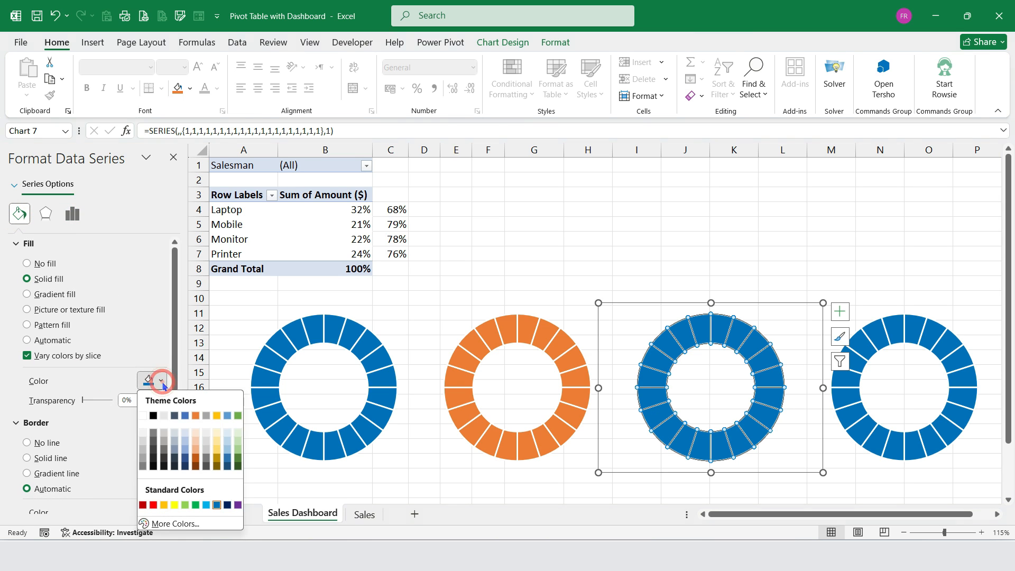
left_click(194, 506)
Step: Change the fill colour of the fourth doughnut's series to standard red
left_click(899, 310)
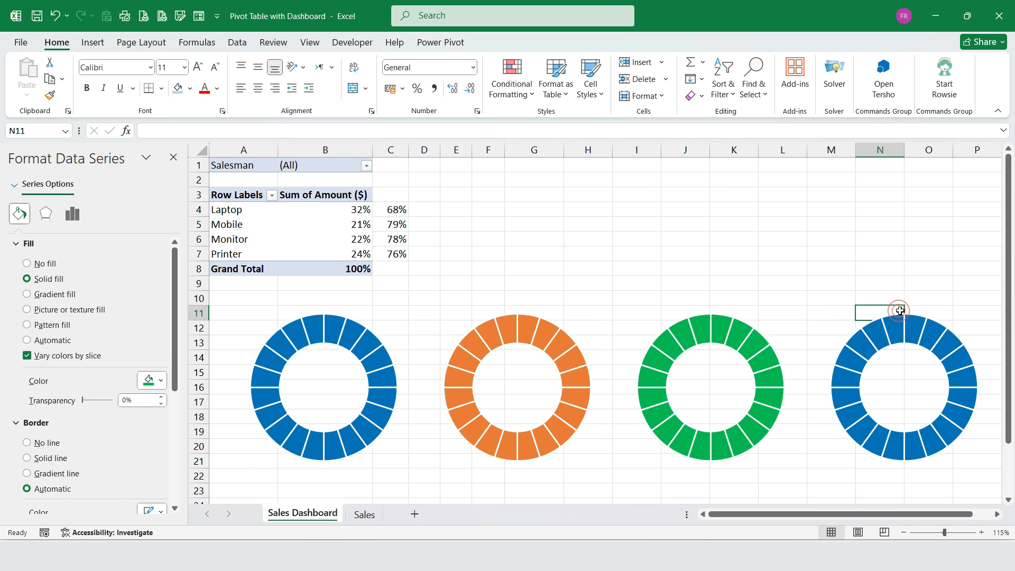
left_click(905, 323)
left_click(906, 321)
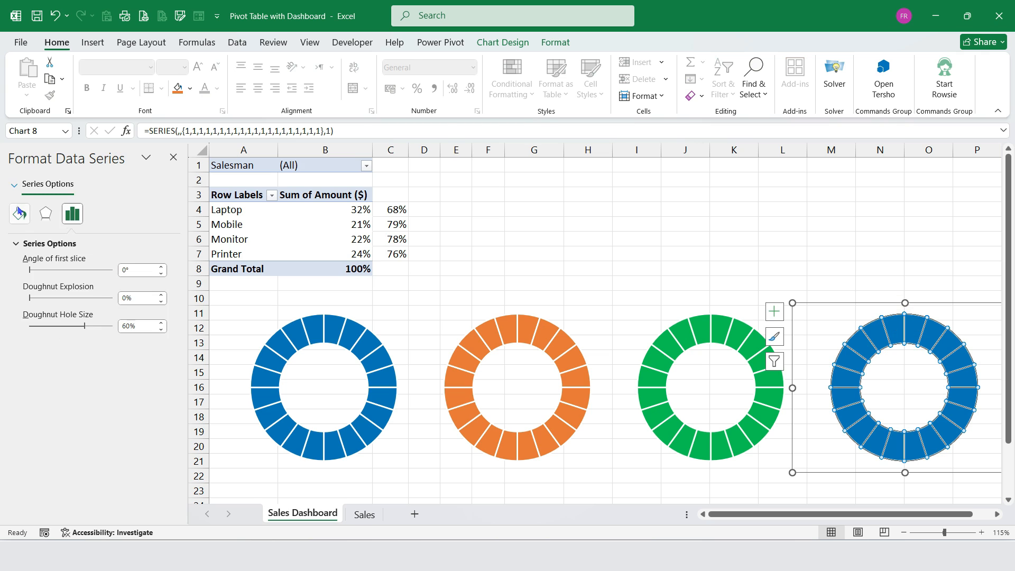
left_click(19, 213)
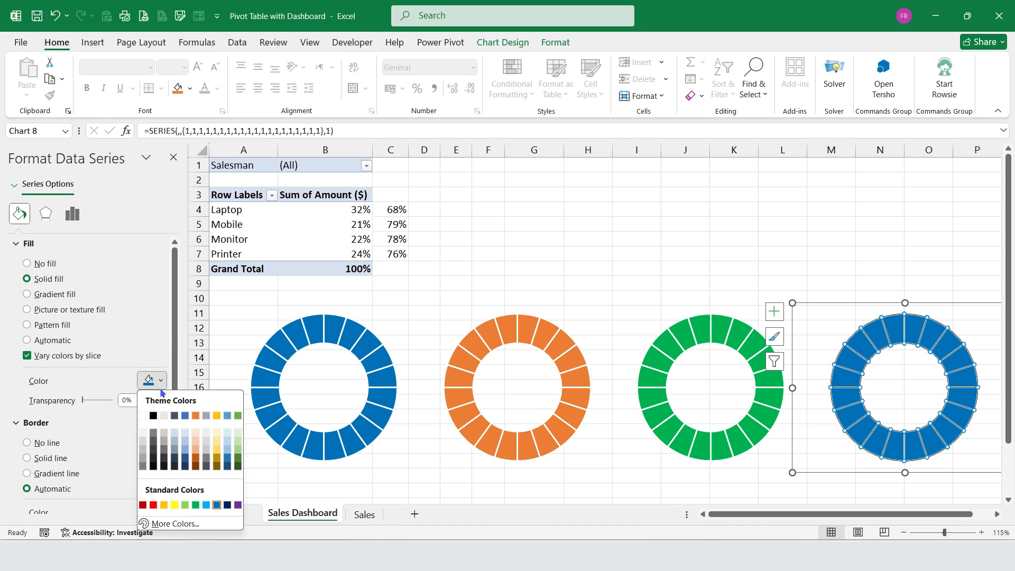
left_click(153, 505)
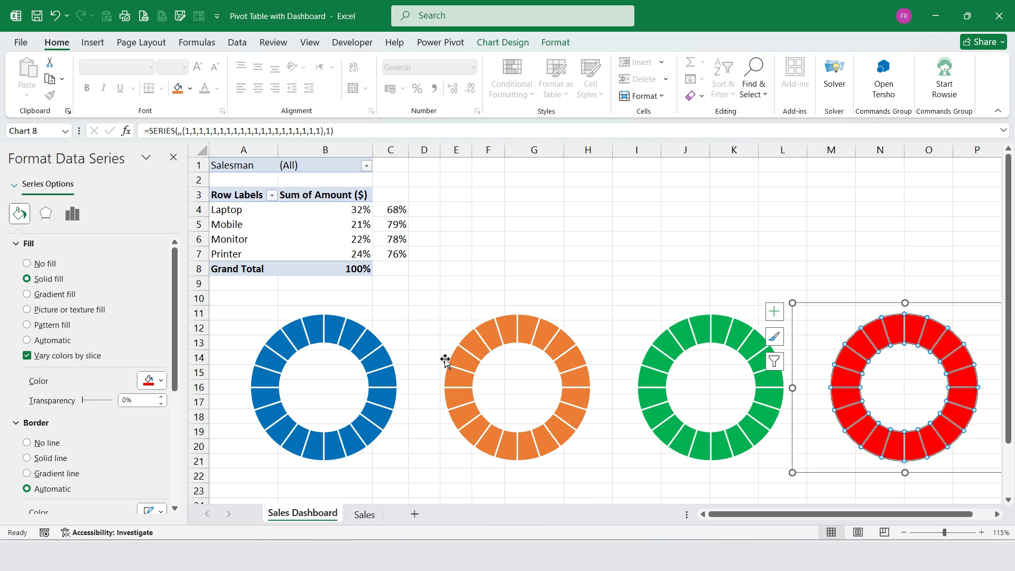
Step: Add a second series to the first doughnut chart, named from cell A4 (Laptop) with values from B4:C4
left_click(358, 315)
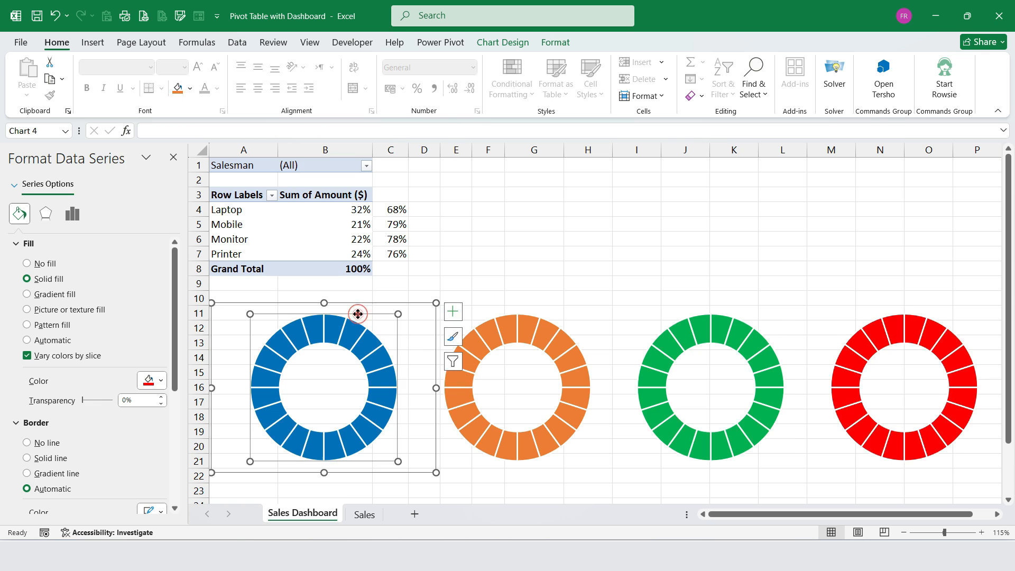
right_click(357, 332)
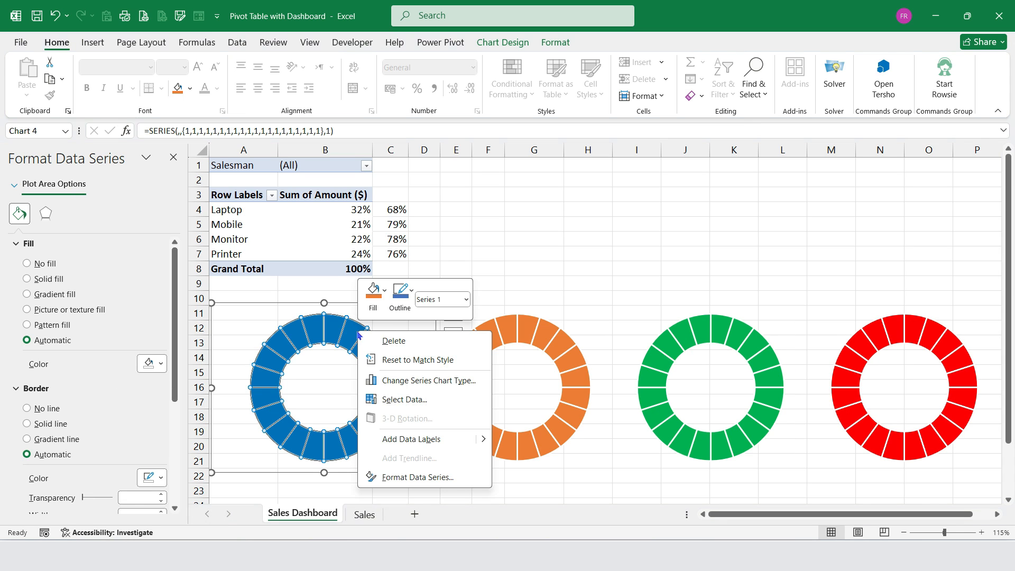
left_click(416, 401)
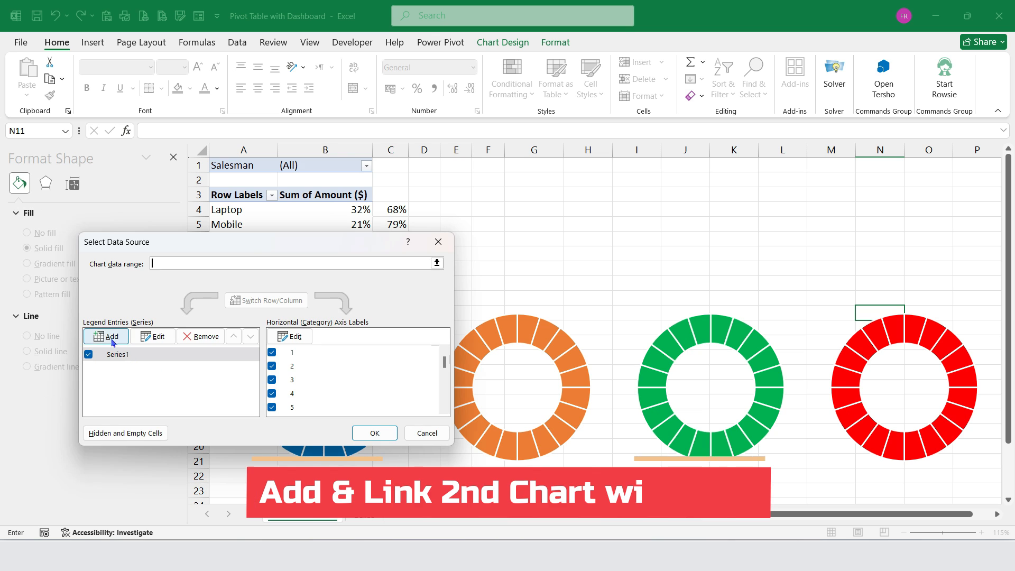
left_click(112, 340)
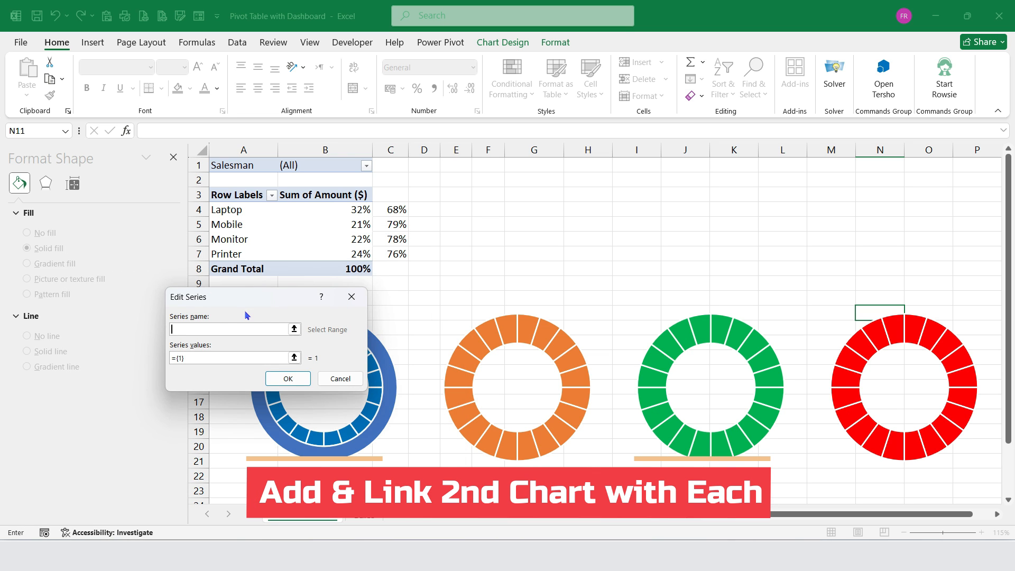
left_click(173, 157)
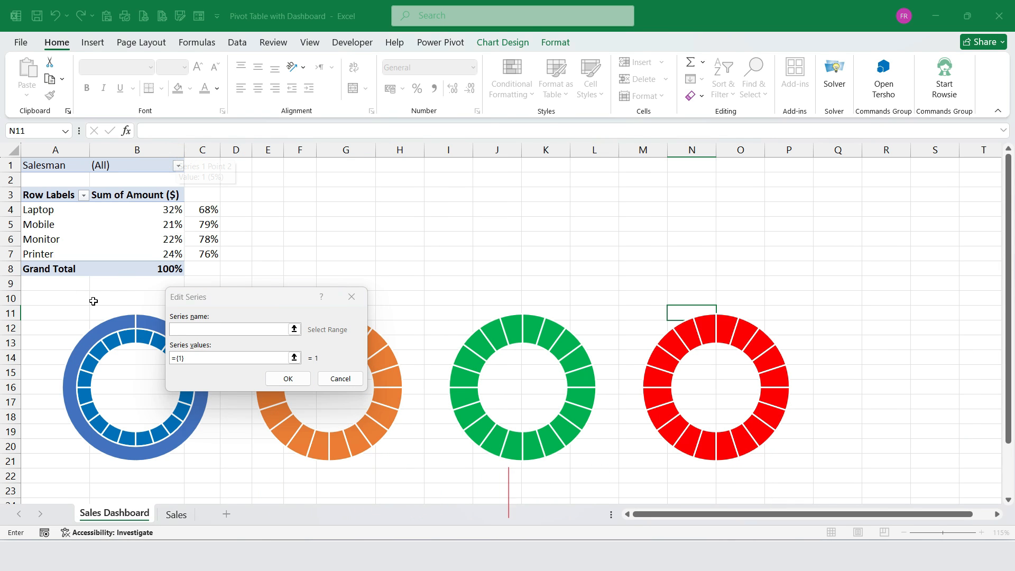
left_click(47, 209)
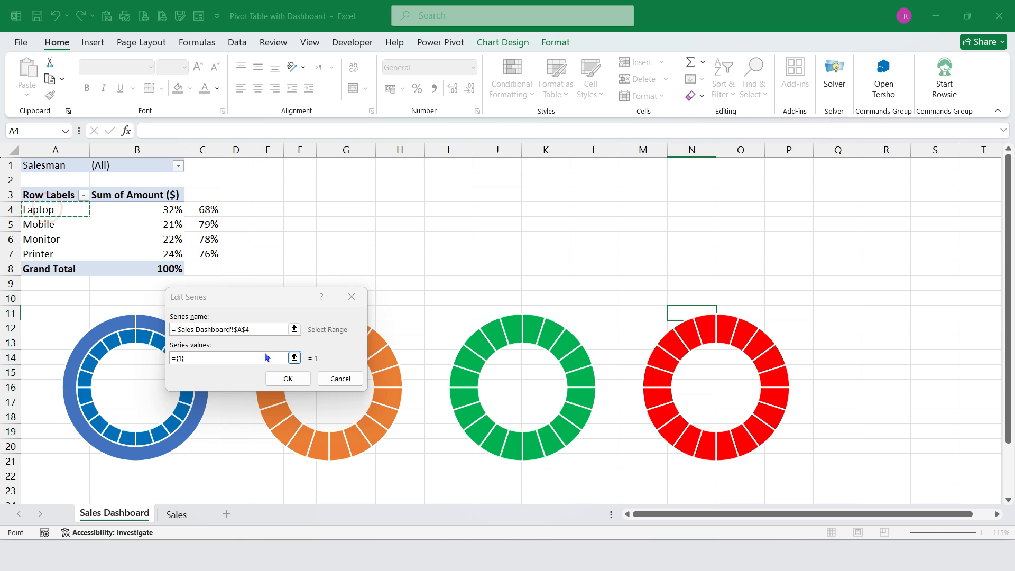
left_click(186, 358)
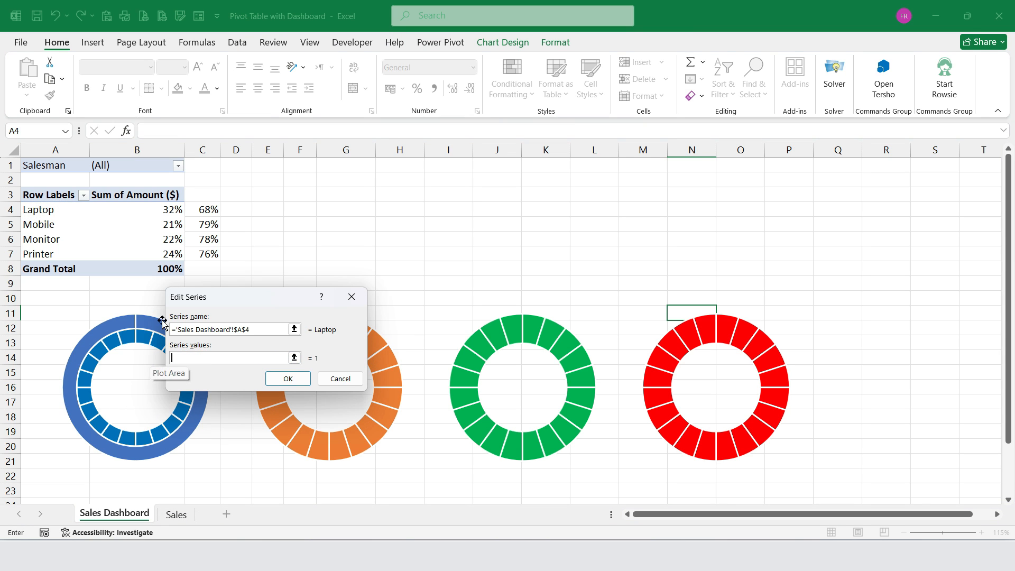
left_click_drag(180, 210, 212, 210)
left_click(278, 379)
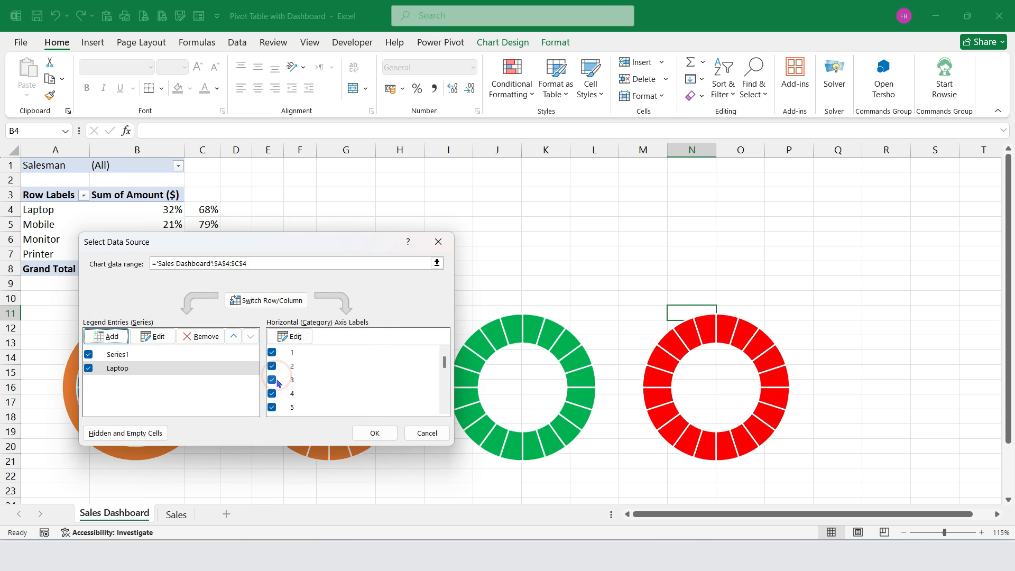
left_click(376, 433)
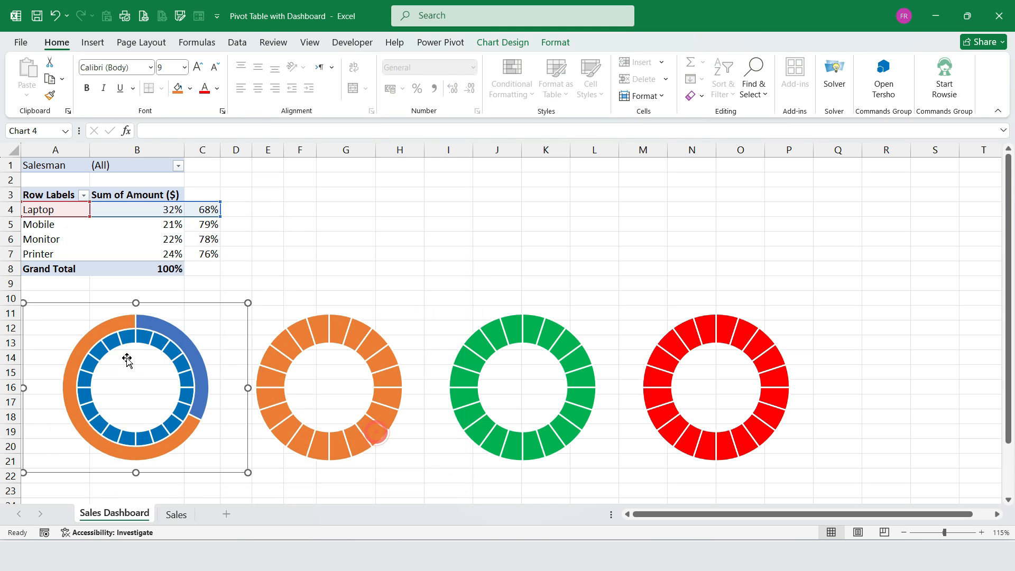
Step: Add a second series to the orange doughnut chart, named from cell A5 (Mobile) with values from B5:C5
right_click(350, 327)
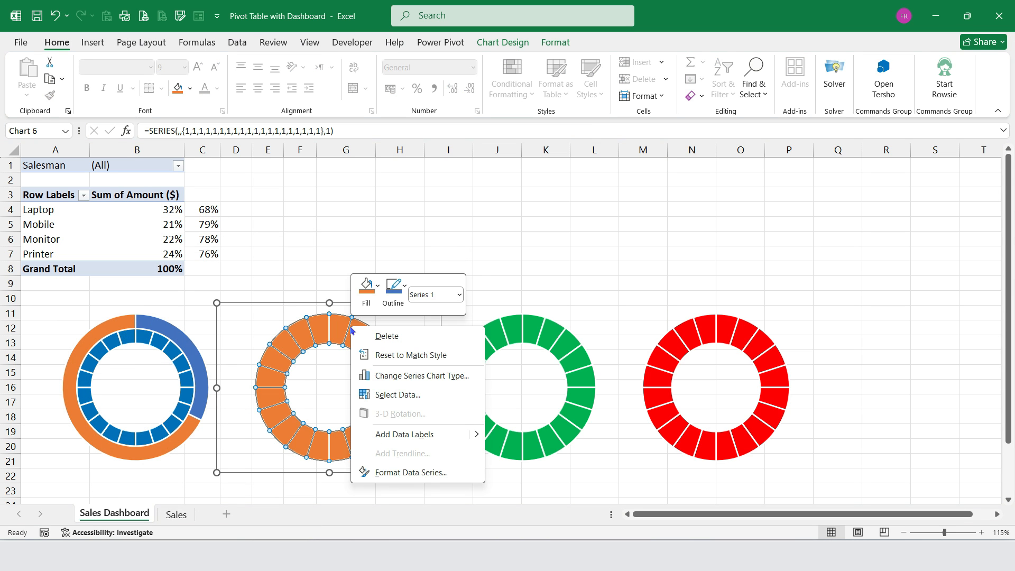
left_click(390, 397)
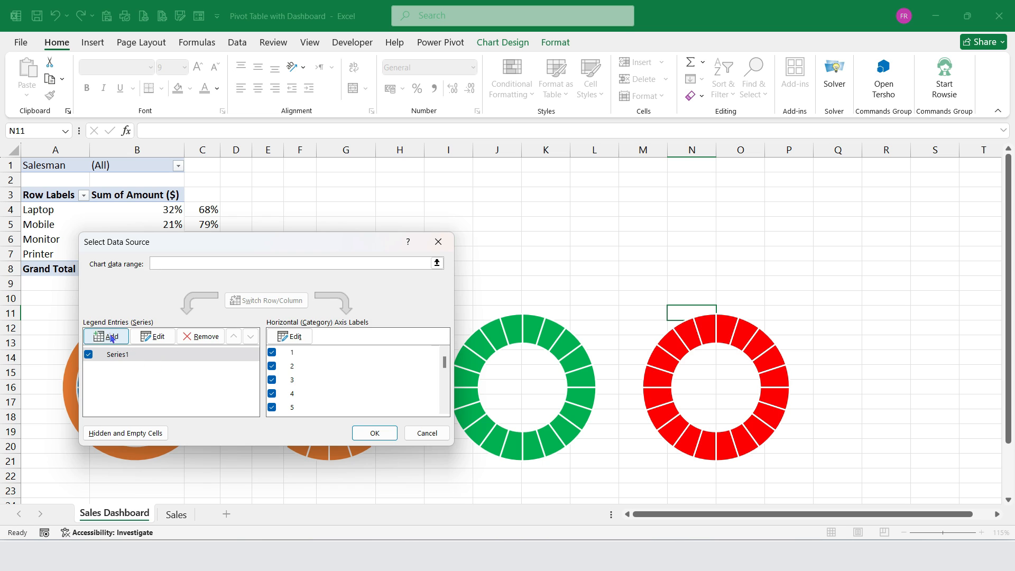
left_click(110, 337)
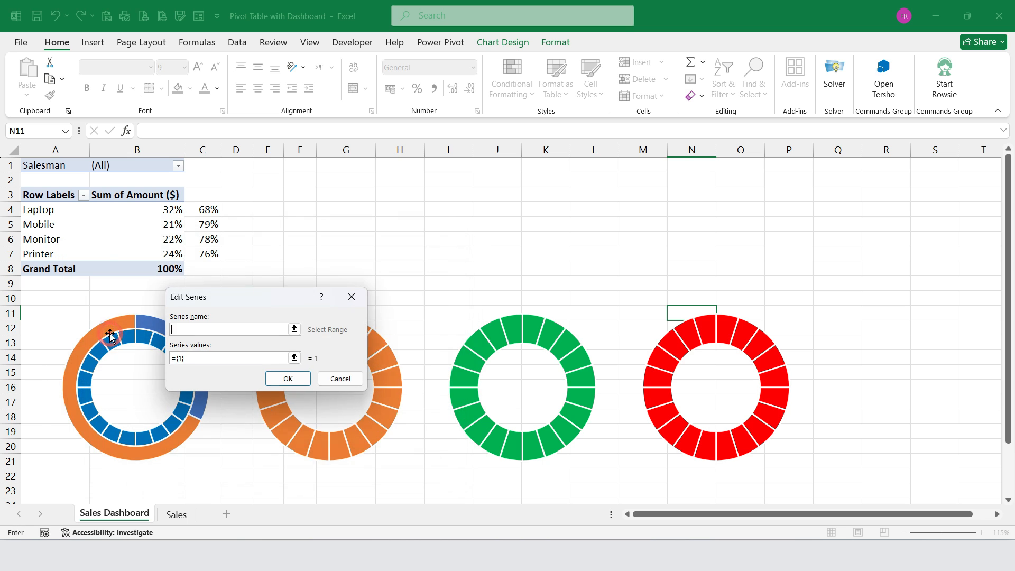
left_click(48, 224)
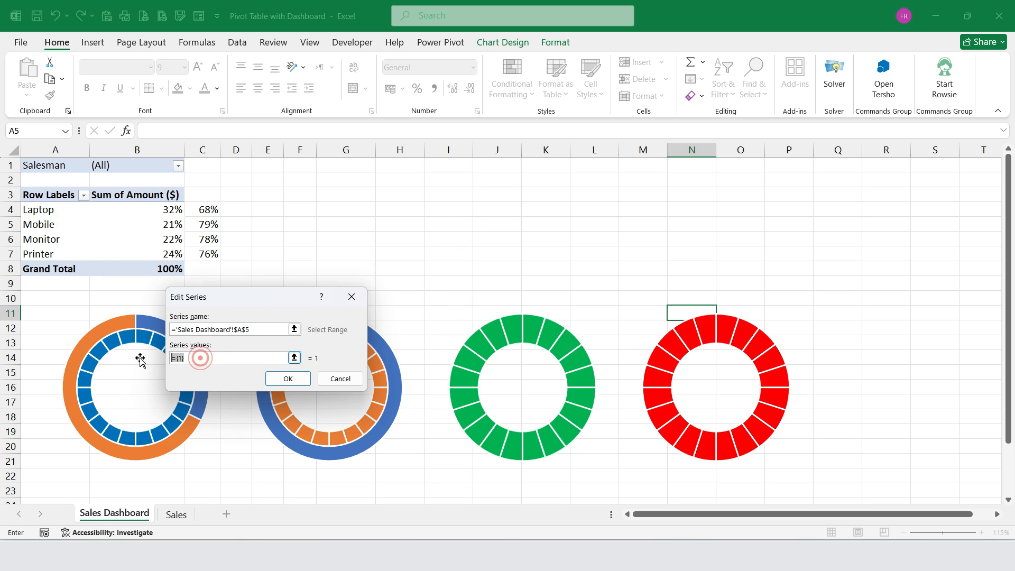
left_click_drag(158, 224, 206, 223)
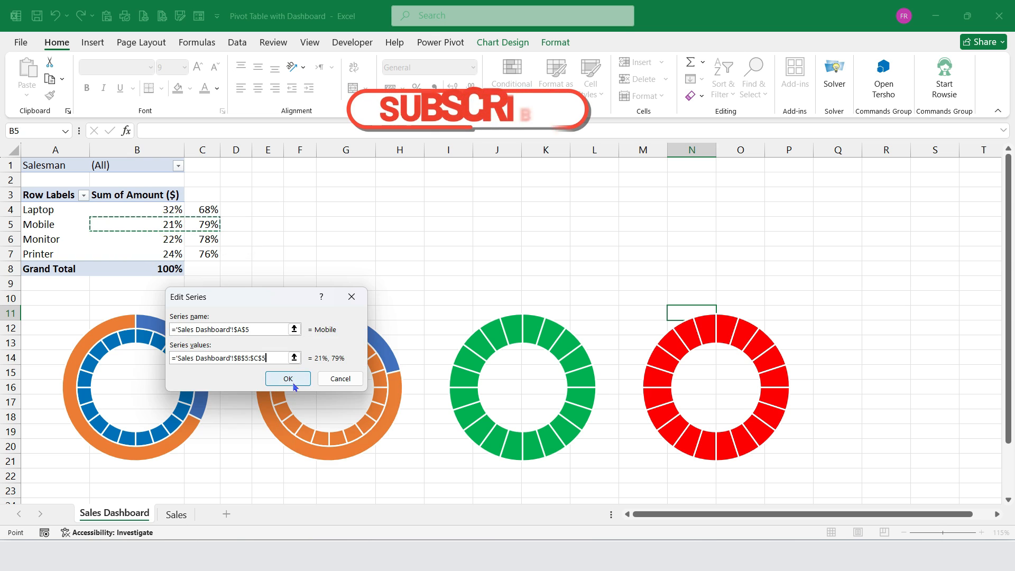
left_click(288, 379)
left_click(366, 428)
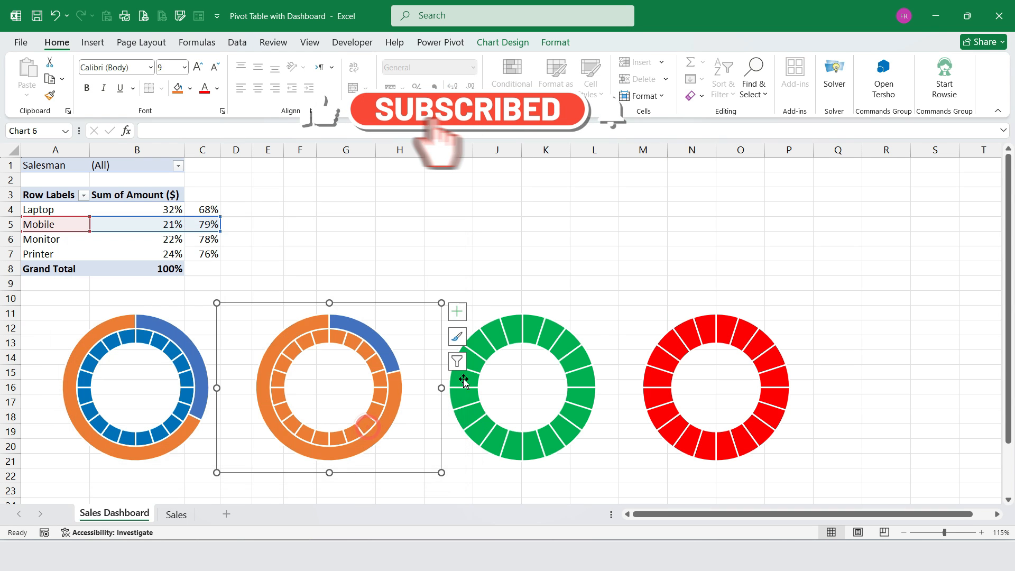
Step: Add a second series to the green doughnut chart, named from cell A6 (Monitor) with values from B6:C6
right_click(568, 319)
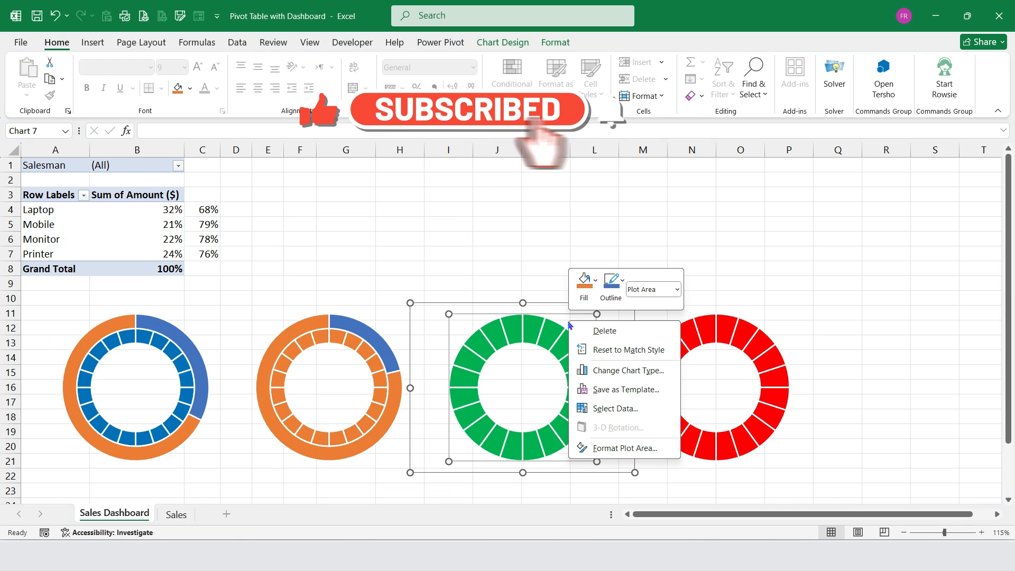
left_click(601, 409)
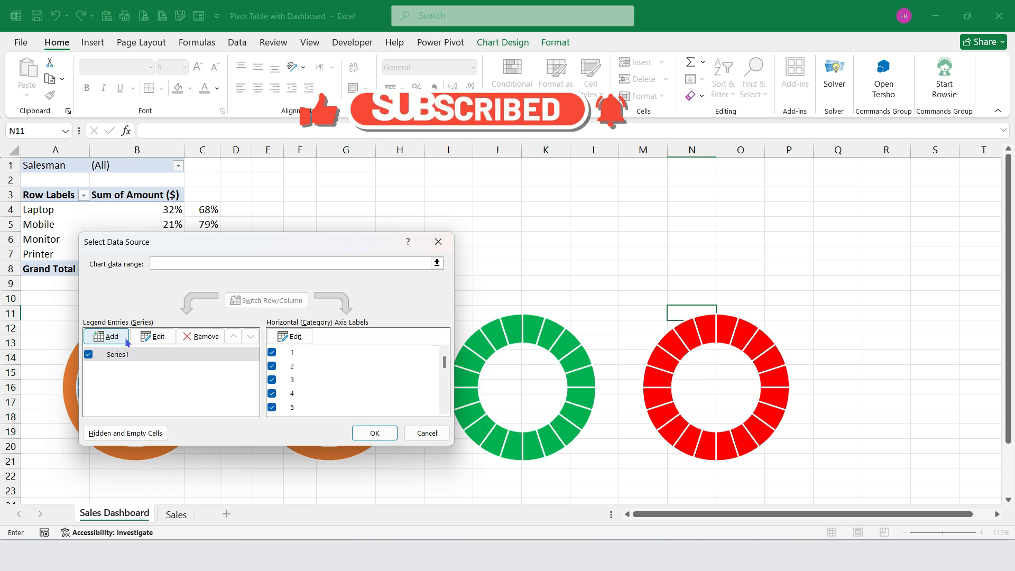
left_click(126, 340)
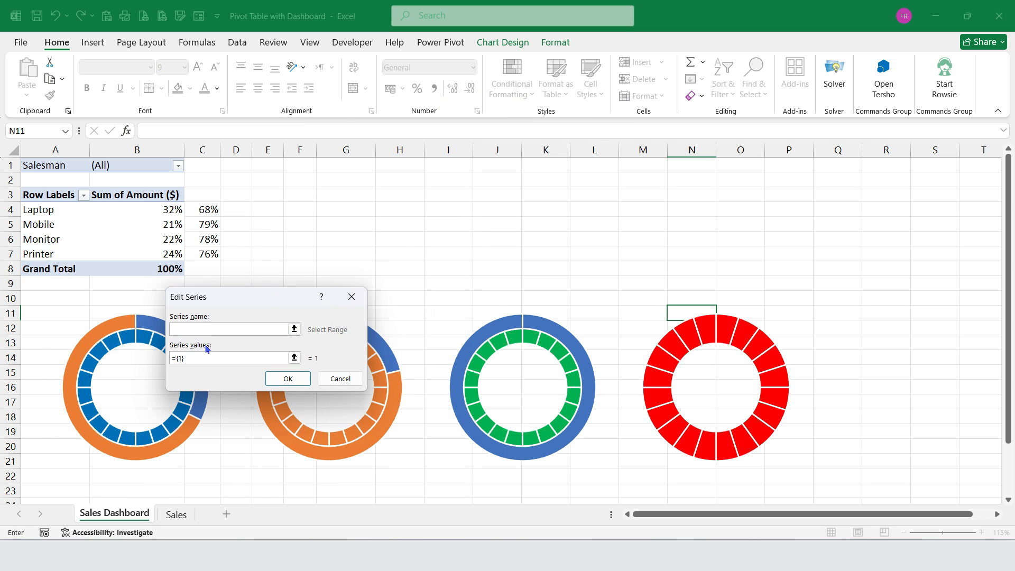
left_click(53, 239)
left_click_drag(200, 361, 145, 356)
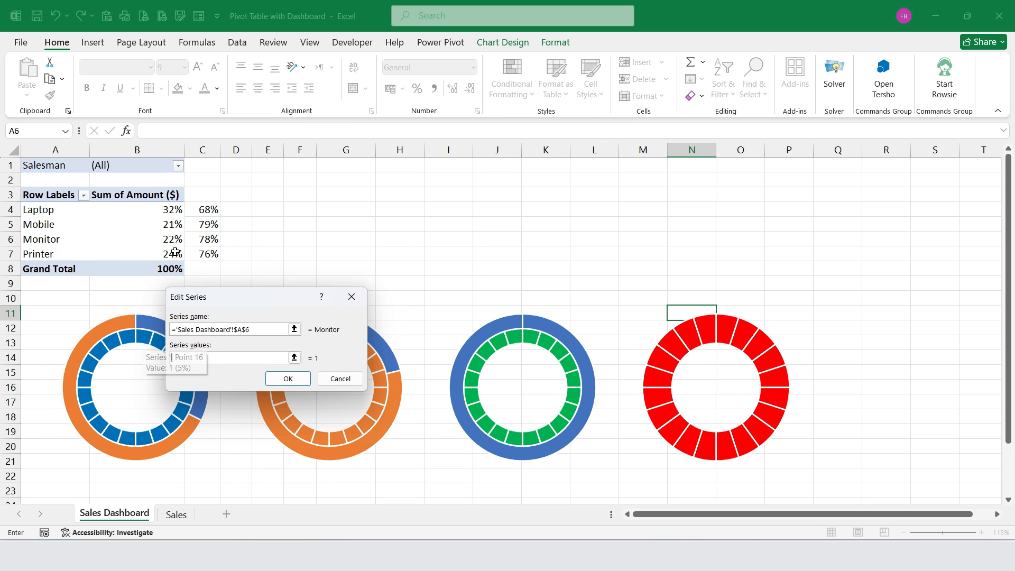
left_click_drag(169, 239, 207, 239)
left_click(287, 379)
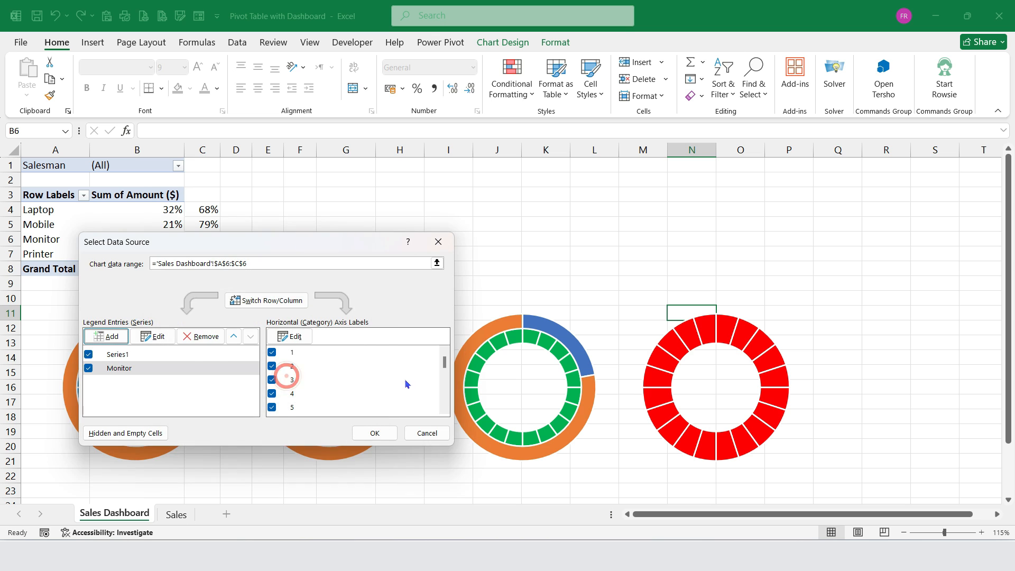
left_click(379, 433)
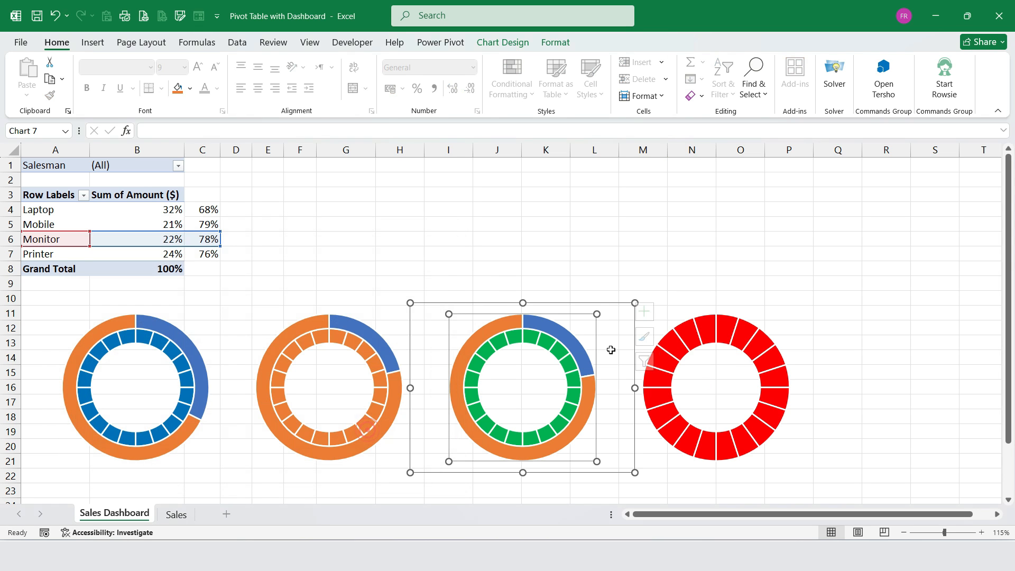
Step: Add a second series to the red doughnut chart, named from cell A7 (Printer) with values from B7:C7
right_click(733, 317)
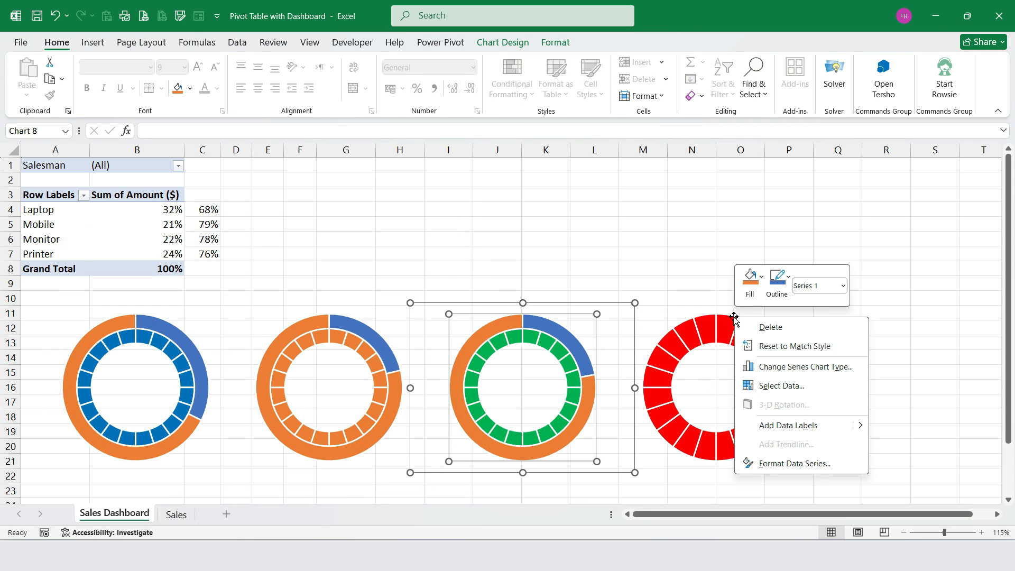
left_click(781, 386)
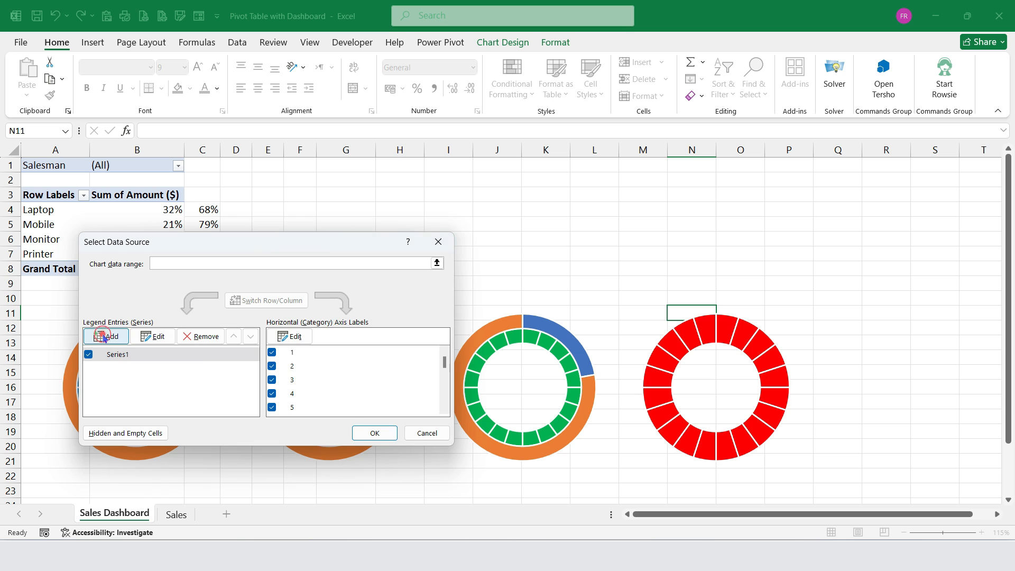
left_click(106, 336)
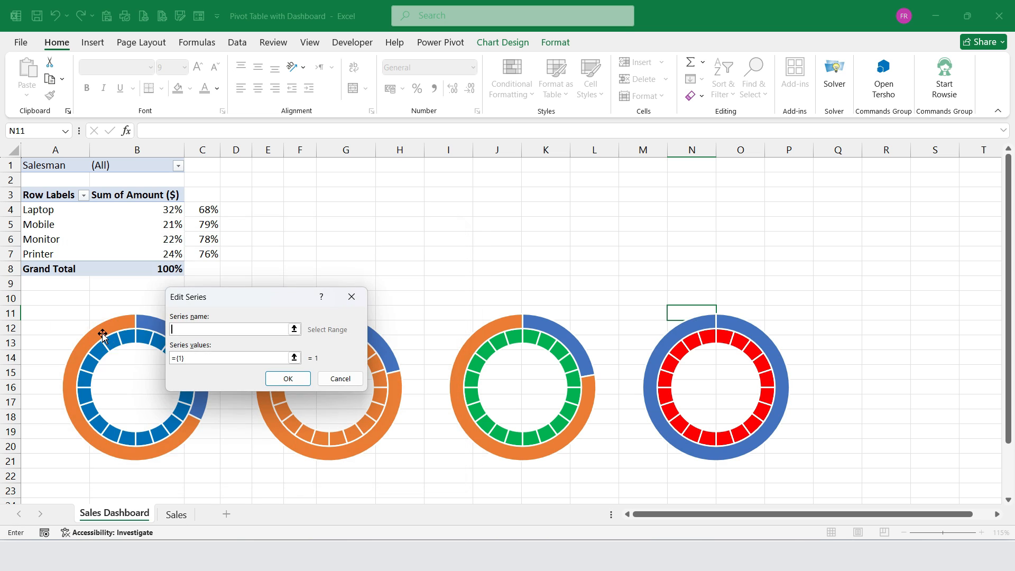
left_click(48, 256)
key("BackSpace")
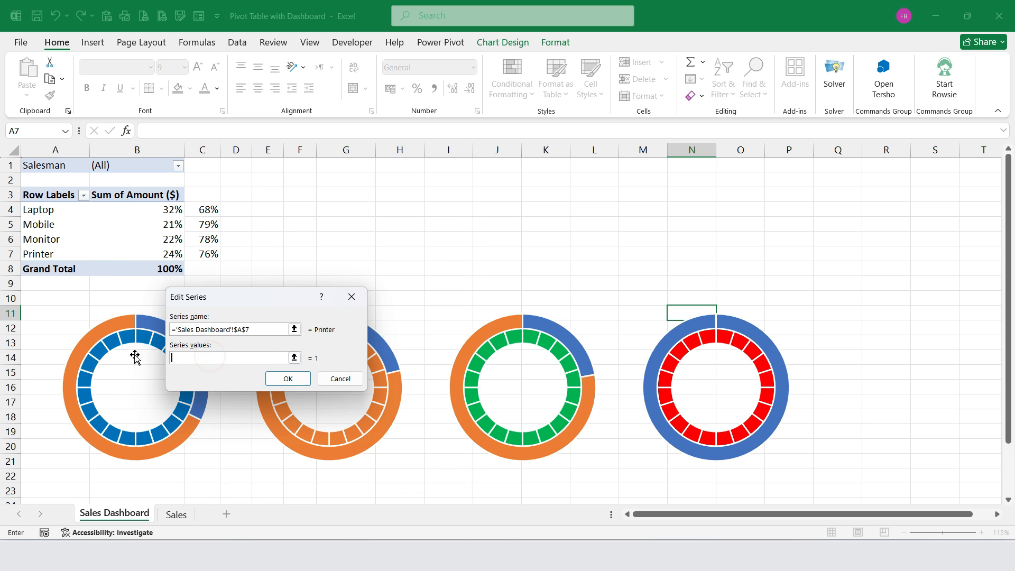
left_click_drag(168, 248, 209, 254)
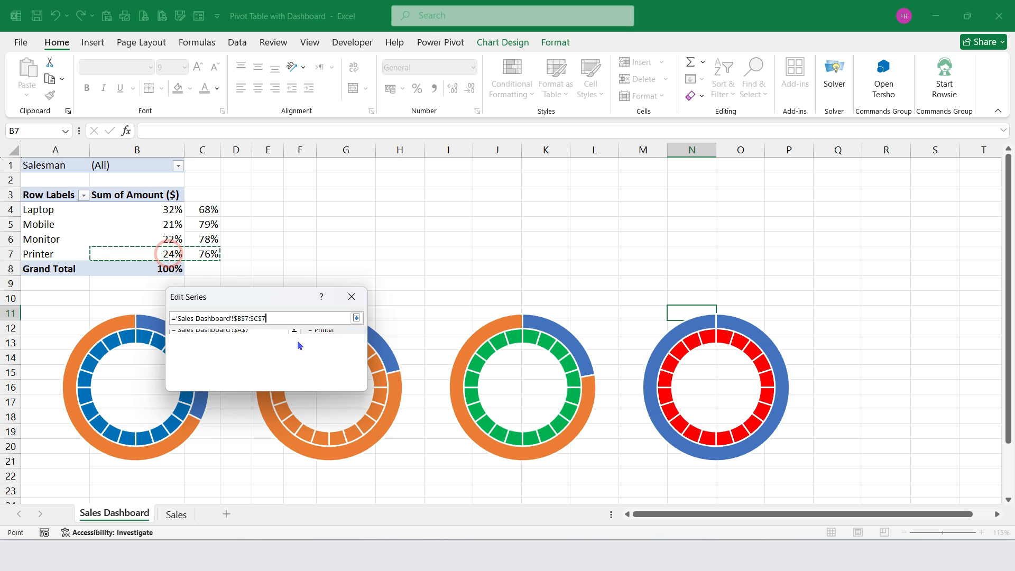
left_click(302, 379)
left_click(376, 433)
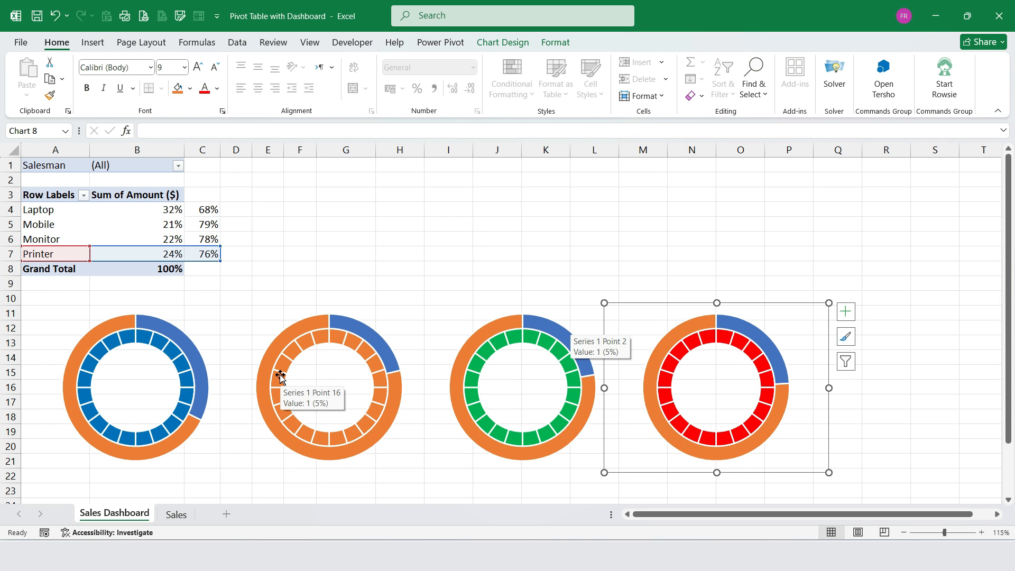
Step: Put the Laptop series of the first doughnut chart on the secondary axis
right_click(165, 328)
left_click(245, 379)
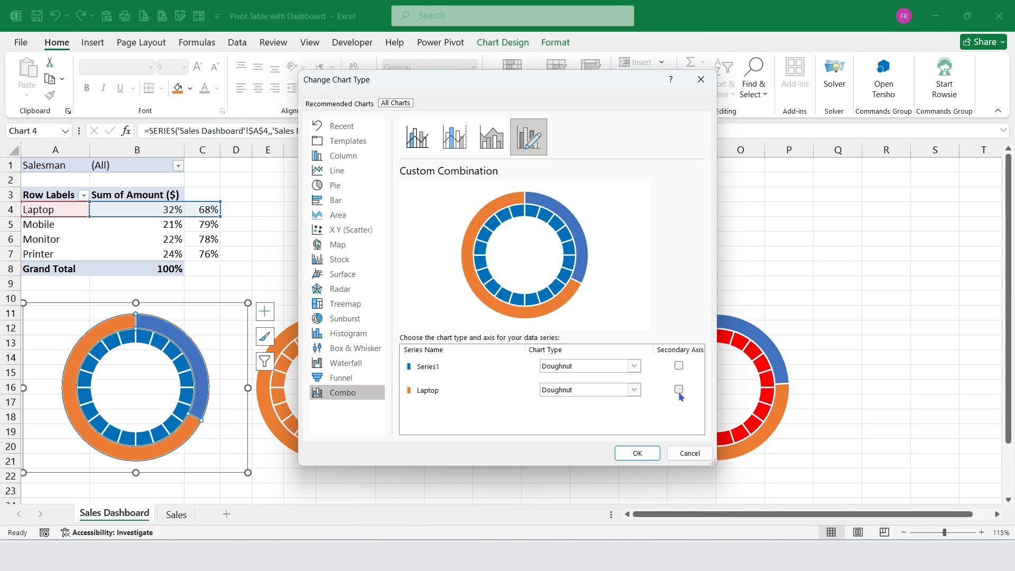
left_click(678, 391)
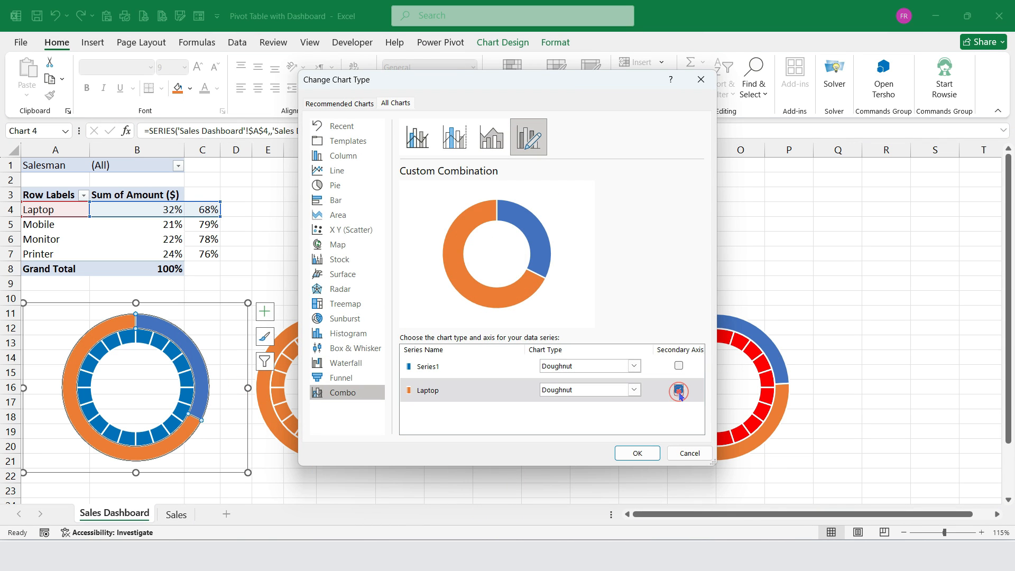
left_click(636, 453)
Step: Put the Mobile series of the second doughnut chart on the secondary axis
right_click(381, 344)
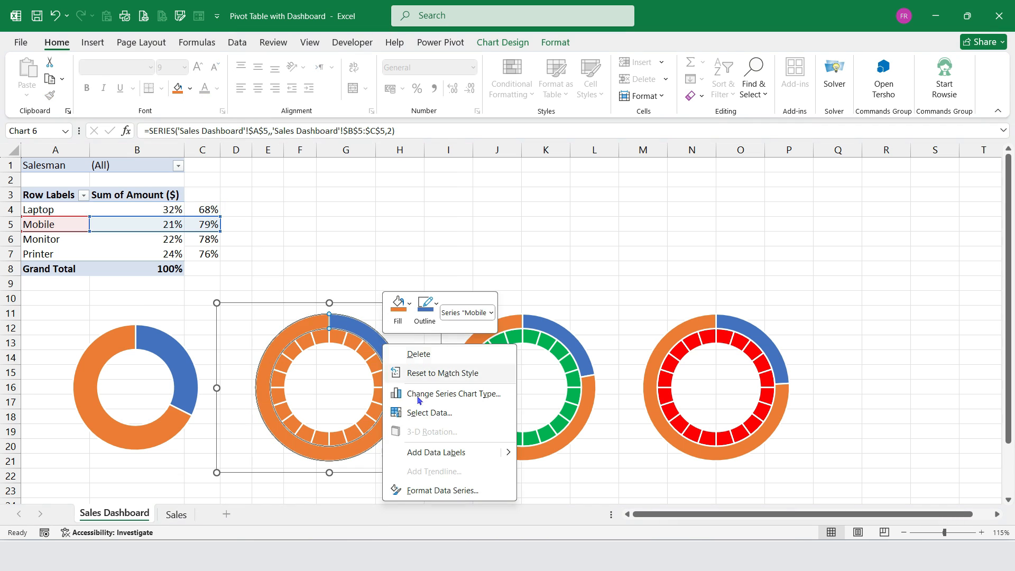
left_click(444, 393)
left_click(679, 389)
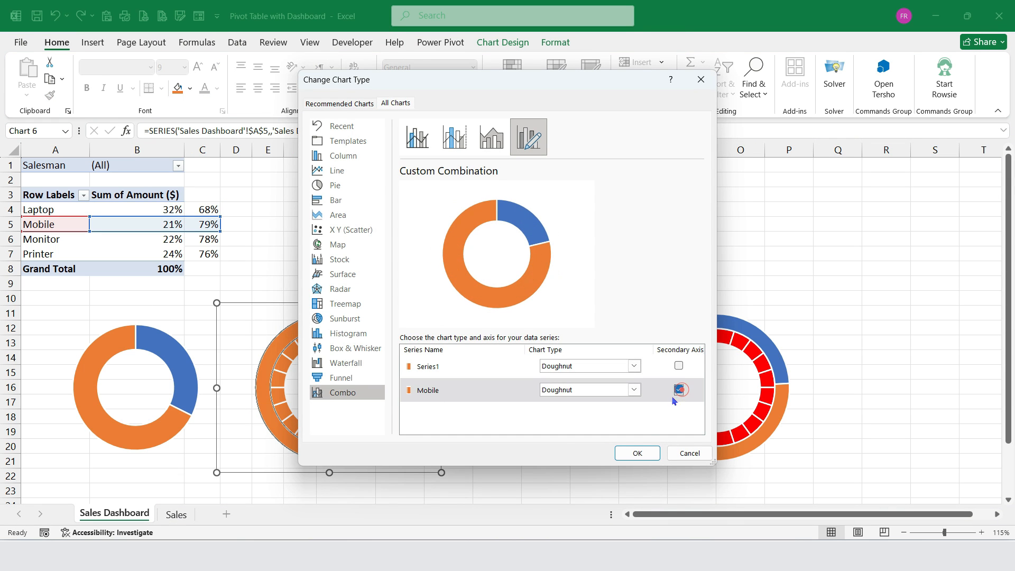
left_click(636, 451)
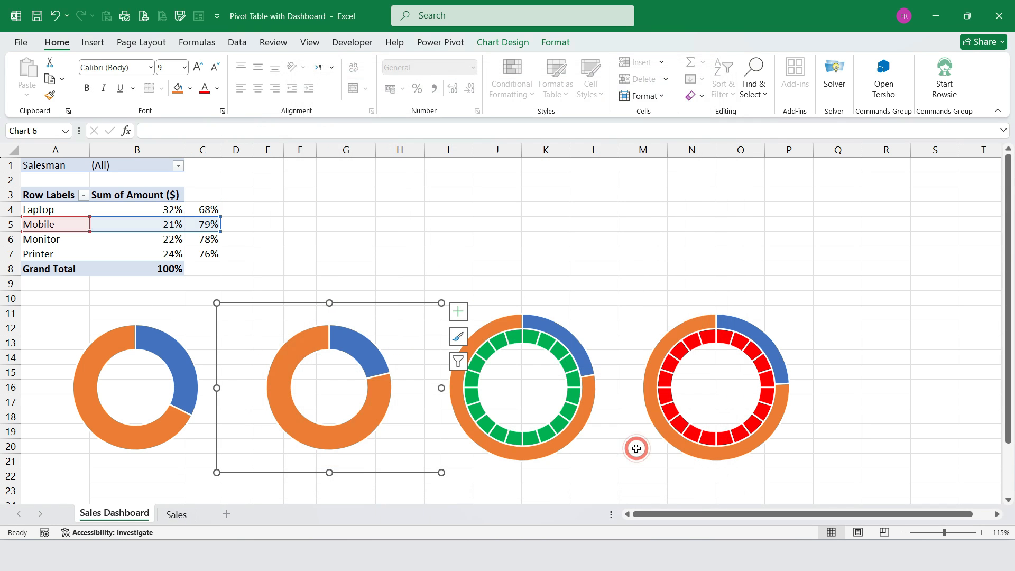
Step: Put the Monitor series of the third doughnut chart on the secondary axis
right_click(584, 338)
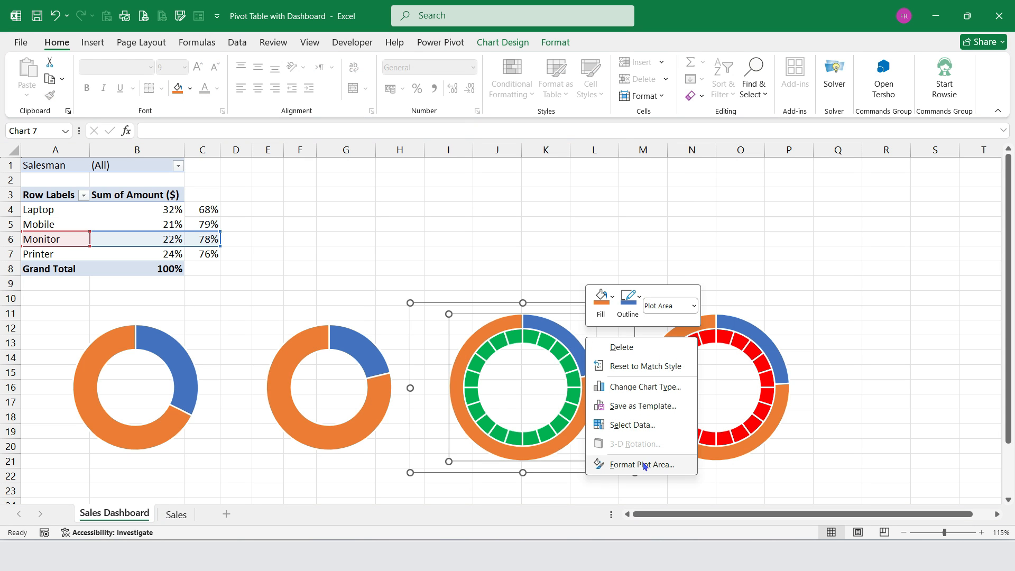
left_click(552, 339)
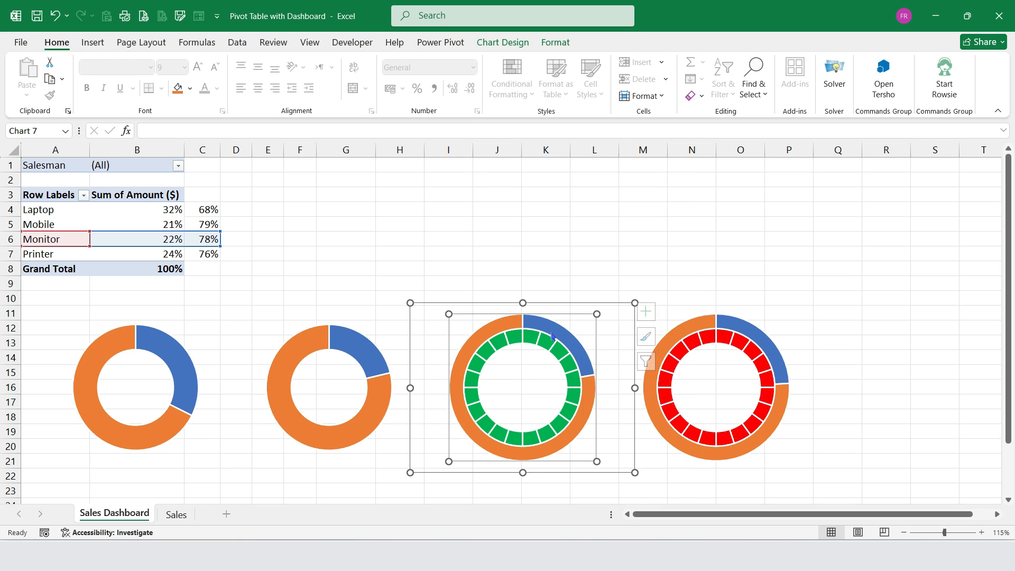
right_click(552, 337)
left_click(601, 373)
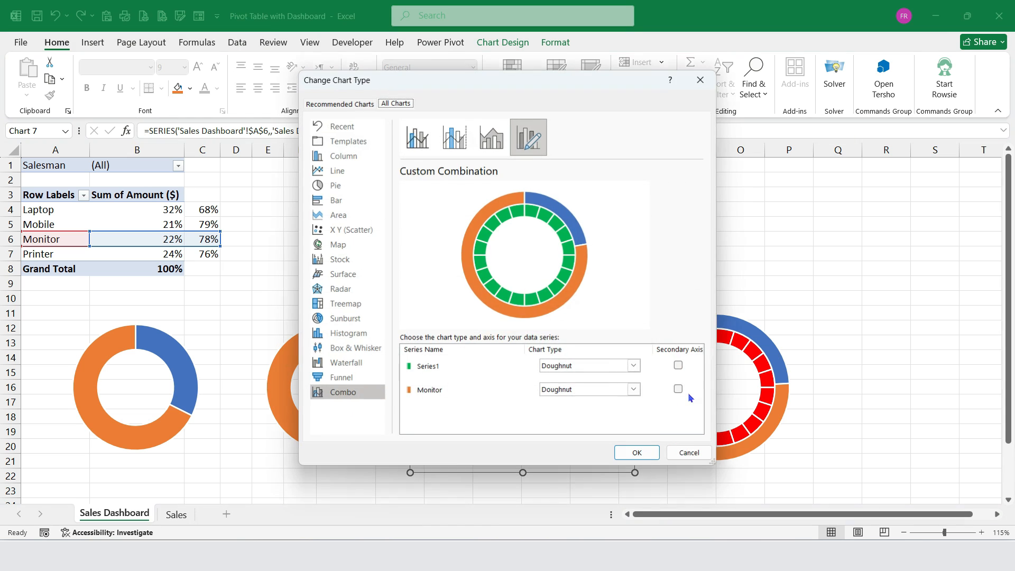
left_click(676, 388)
left_click(637, 450)
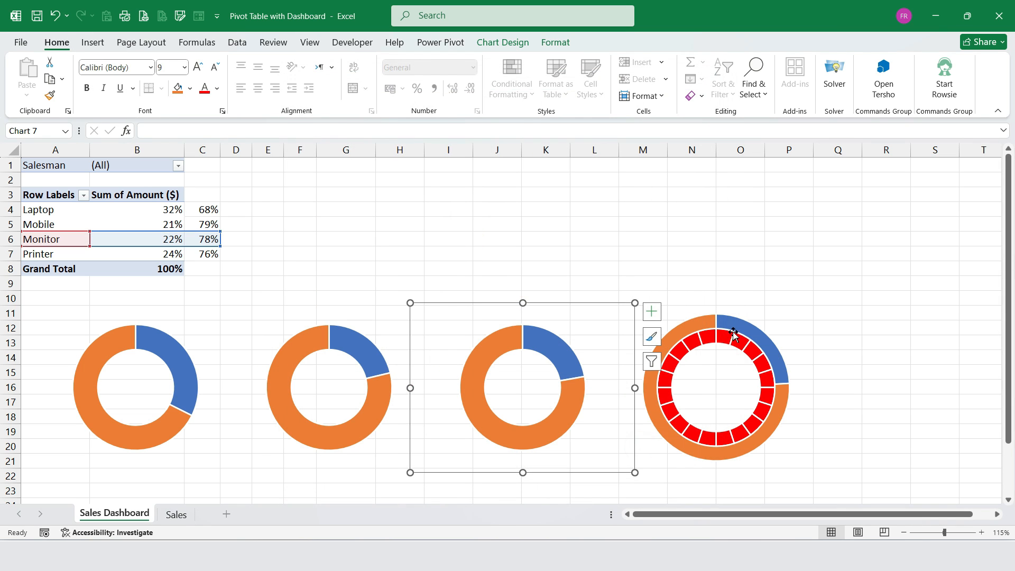
Step: Put the Printer series of the fourth doughnut chart on the secondary axis
right_click(737, 327)
left_click(783, 376)
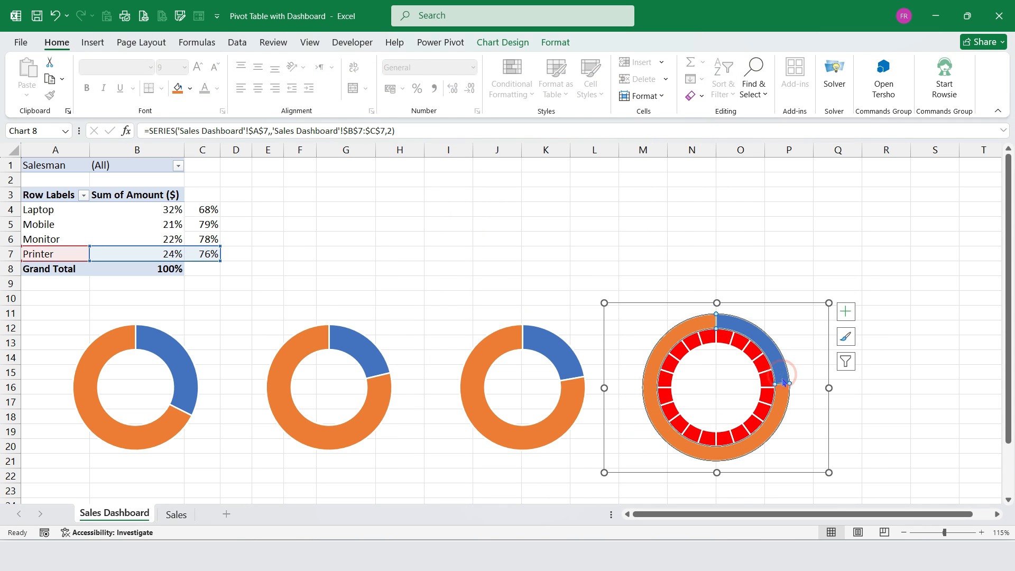
left_click(678, 389)
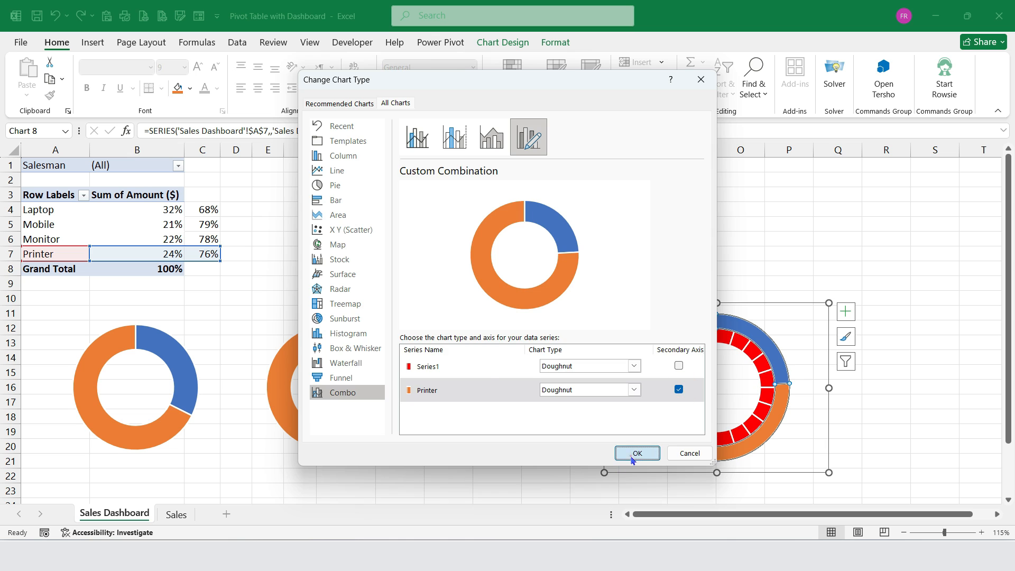
left_click(635, 453)
Step: Set the Laptop series' first data point, the blue slice in the first doughnut chart, to No fill
double_click(172, 355)
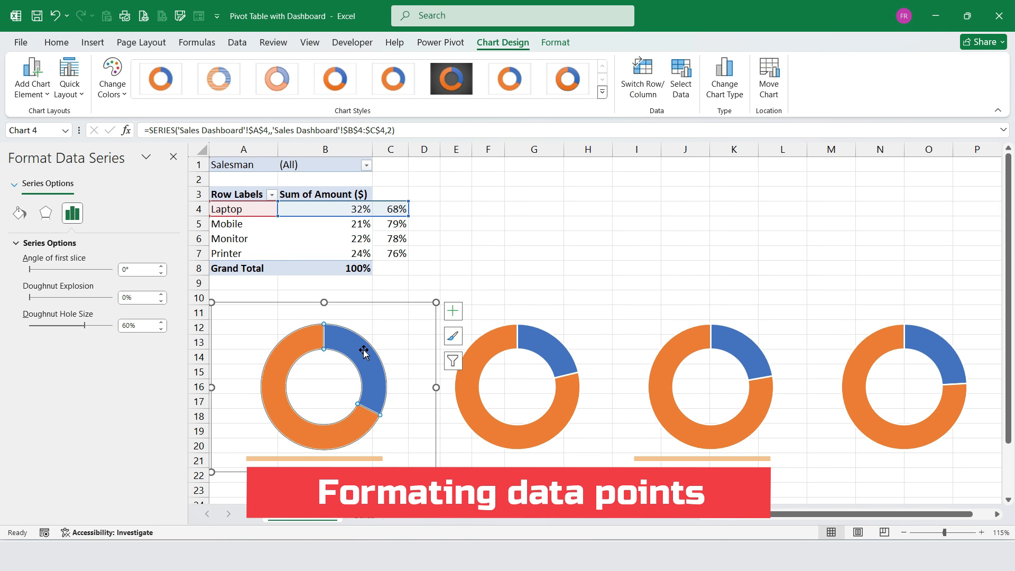
left_click(173, 156)
right_click(148, 342)
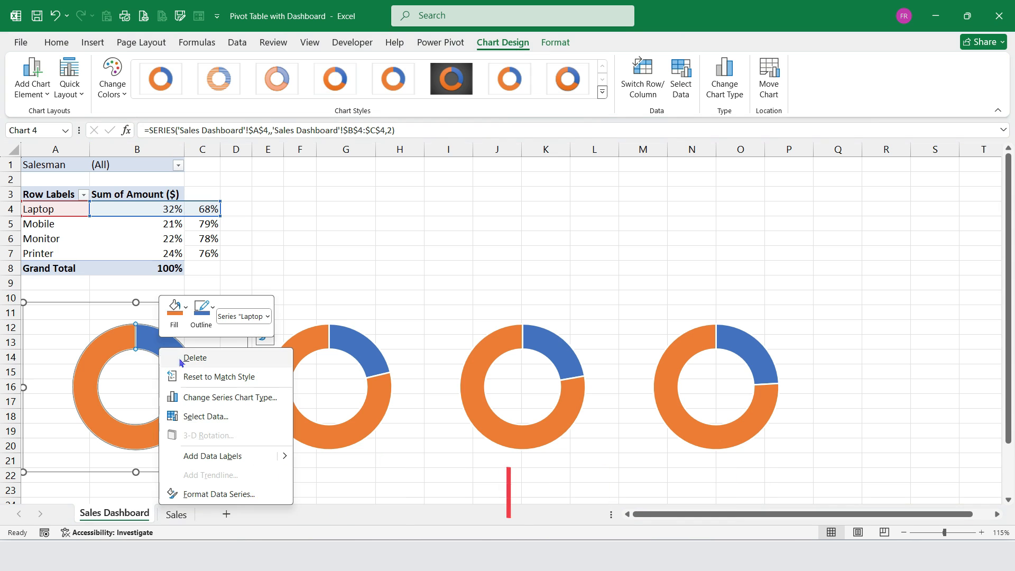
left_click(219, 494)
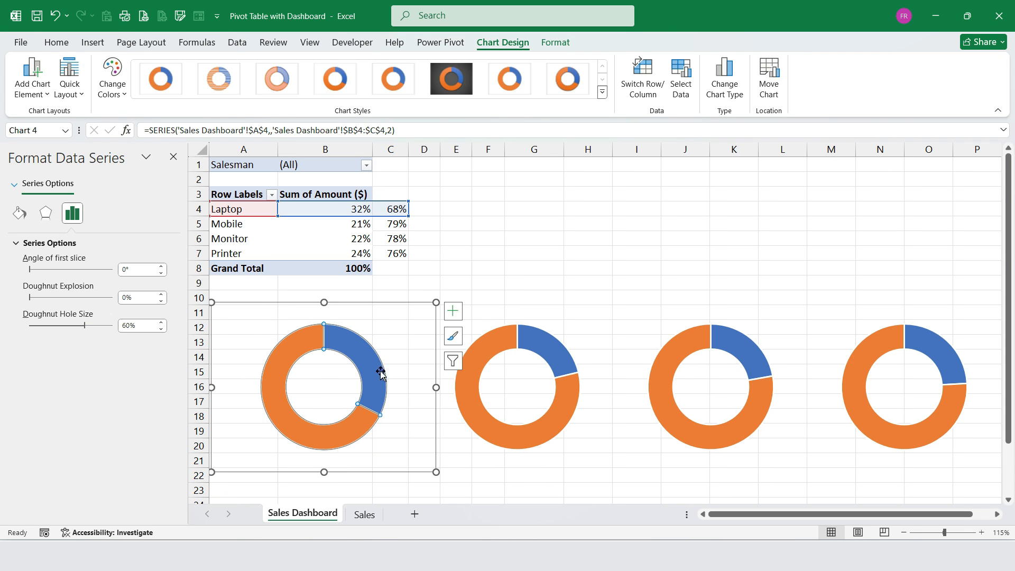
left_click(19, 213)
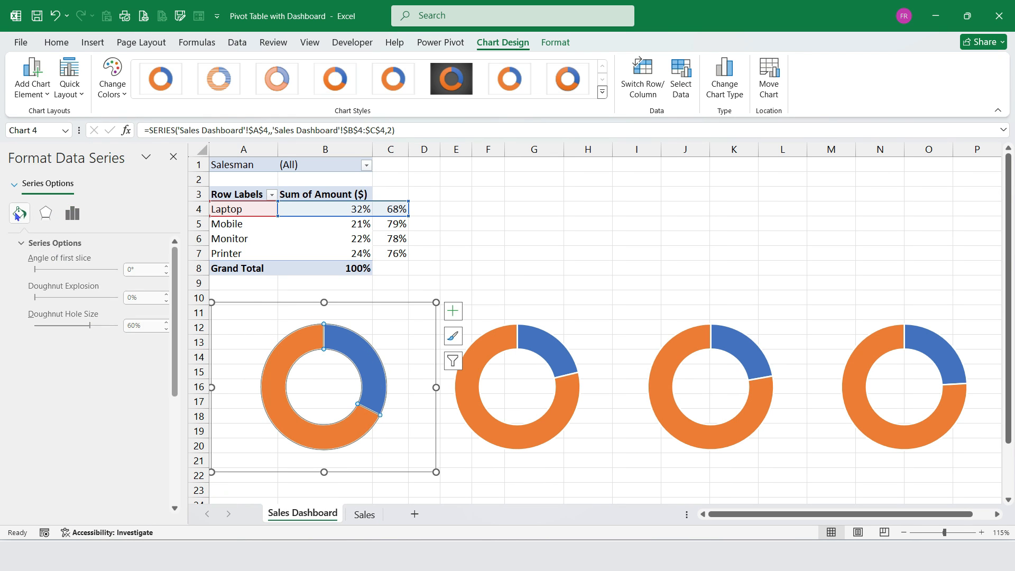
left_click(366, 361)
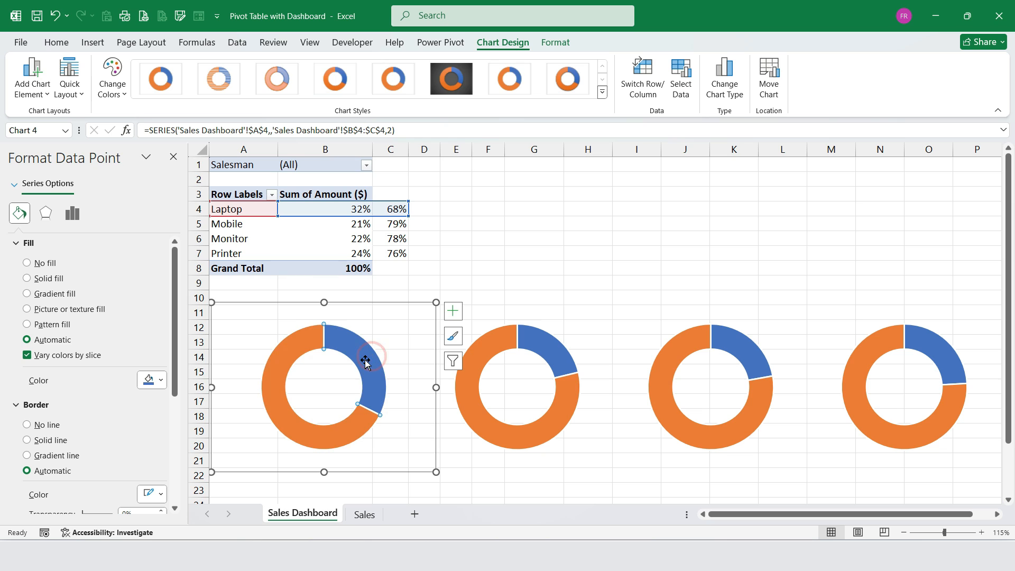
left_click(28, 263)
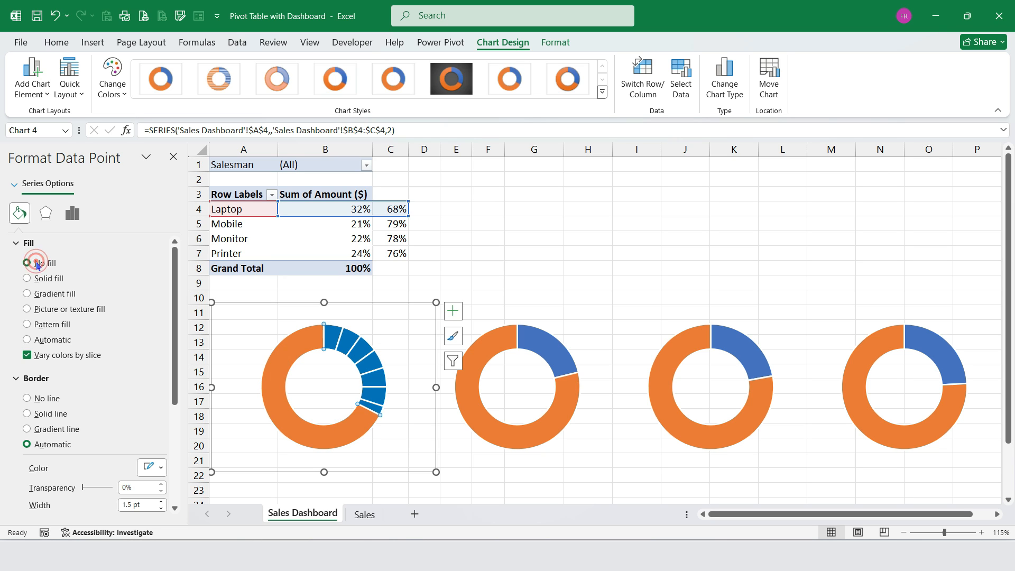
Step: Give the remaining orange slice of the Laptop series a solid light grey fill
left_click(294, 349)
left_click(27, 279)
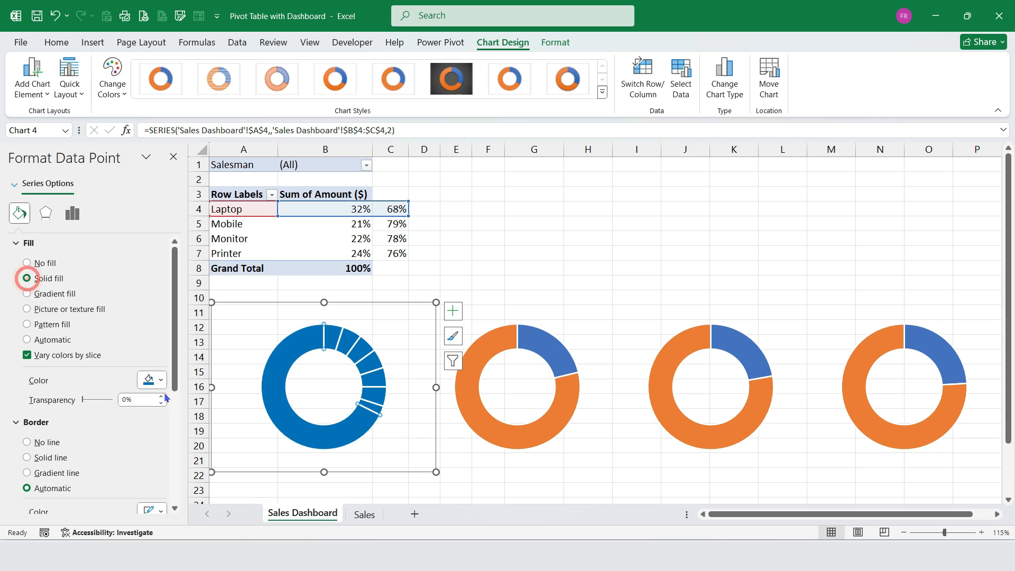
left_click(161, 381)
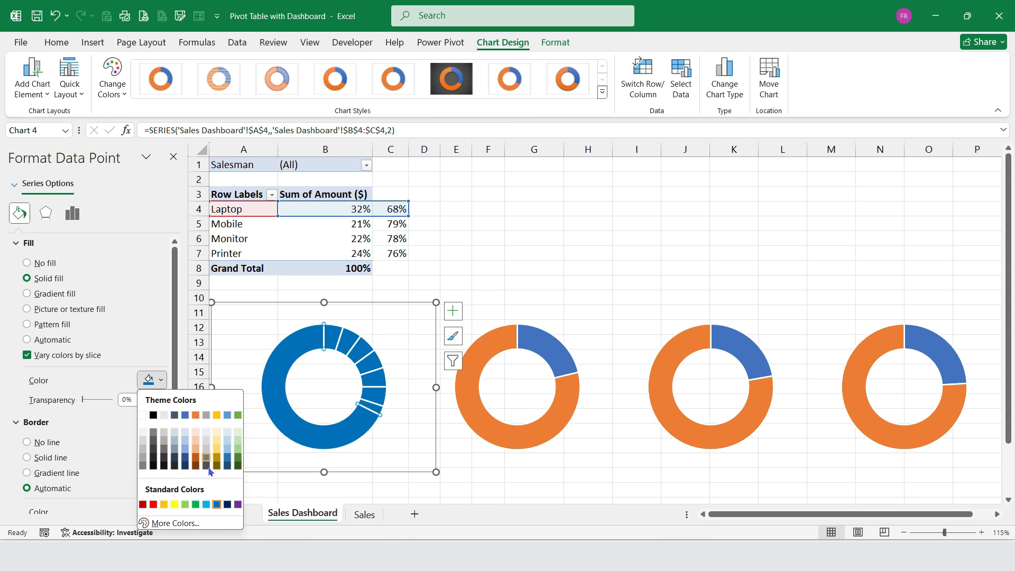
left_click(164, 415)
Step: Set the Mobile series' blue slice to No fill and its remaining orange slice to a solid light grey fill
left_click(555, 355)
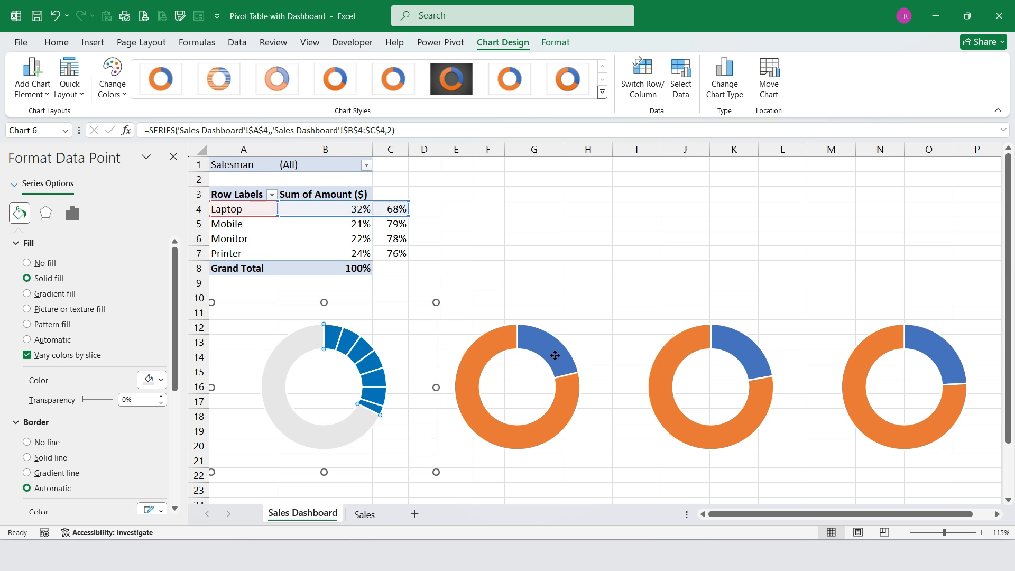
left_click(555, 355)
left_click(72, 213)
left_click(16, 216)
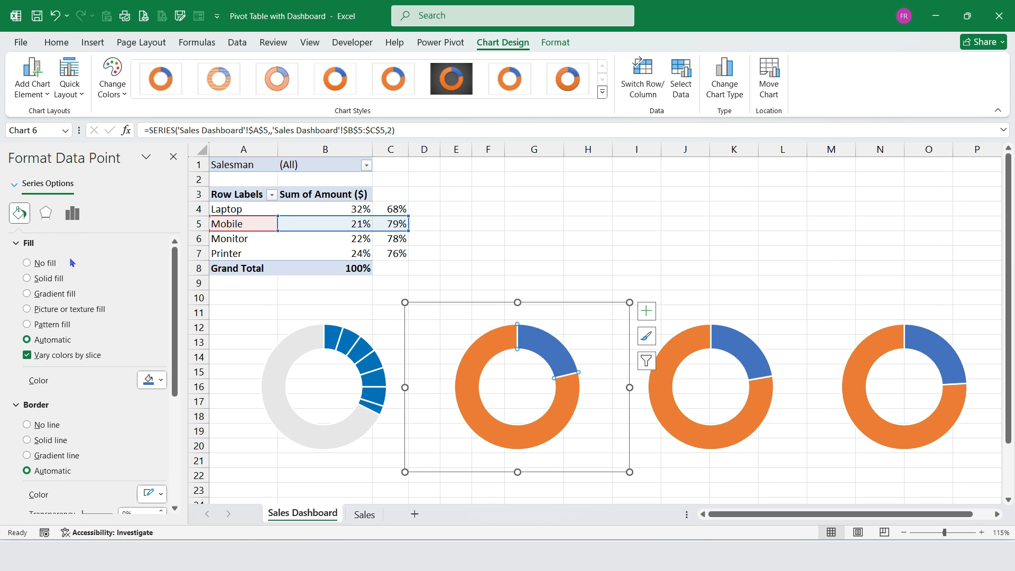
left_click(27, 263)
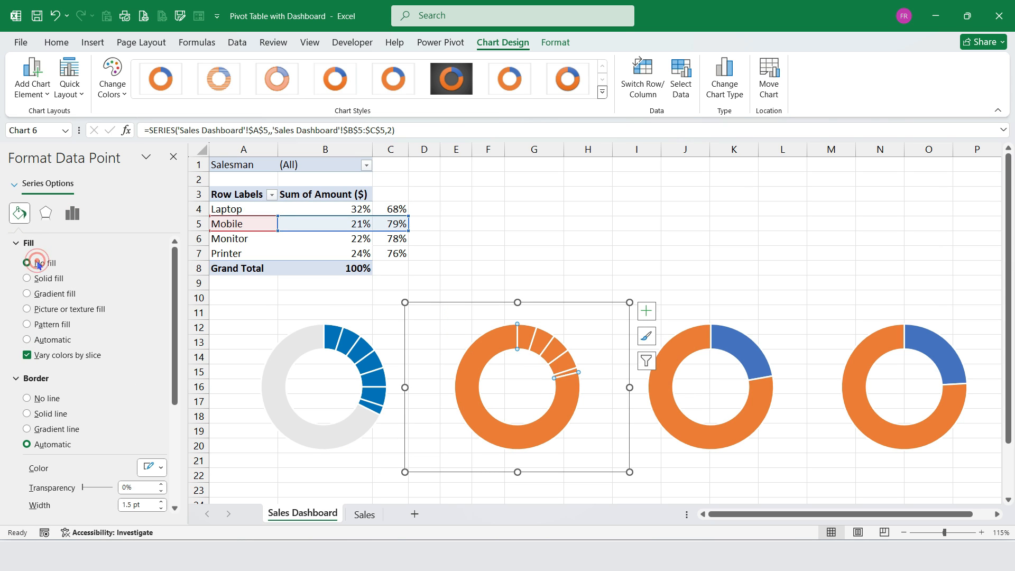
left_click(561, 428)
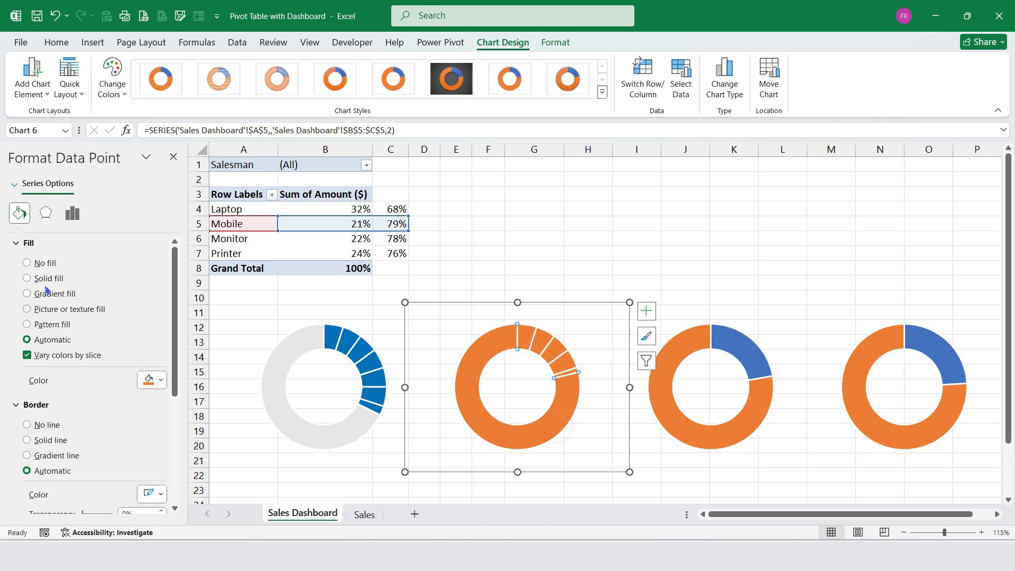
left_click(27, 278)
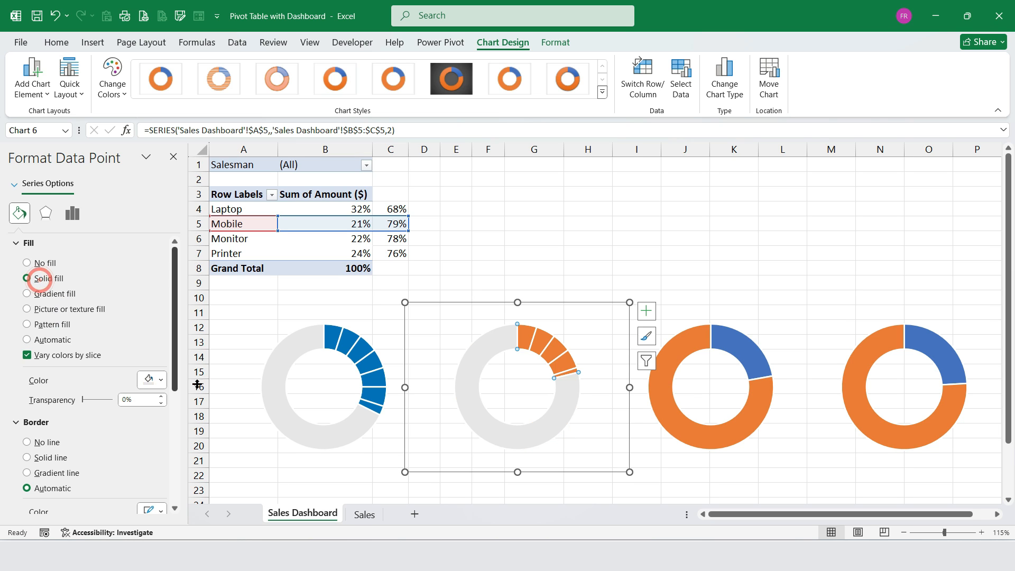
Step: Set the Monitor series' blue slice to No fill and its remaining orange slice to a solid light grey fill
left_click(750, 358)
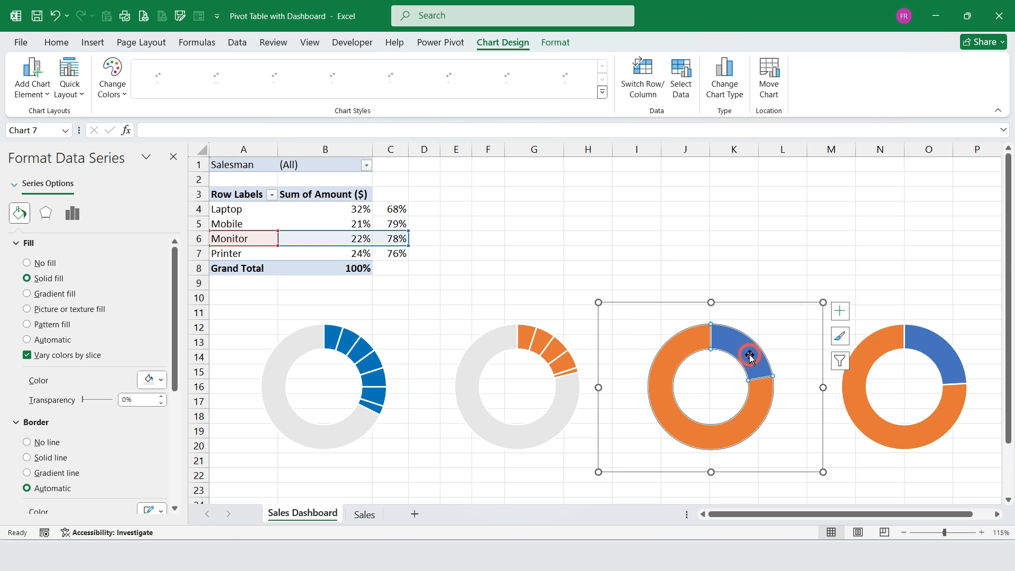
left_click(19, 213)
left_click(37, 271)
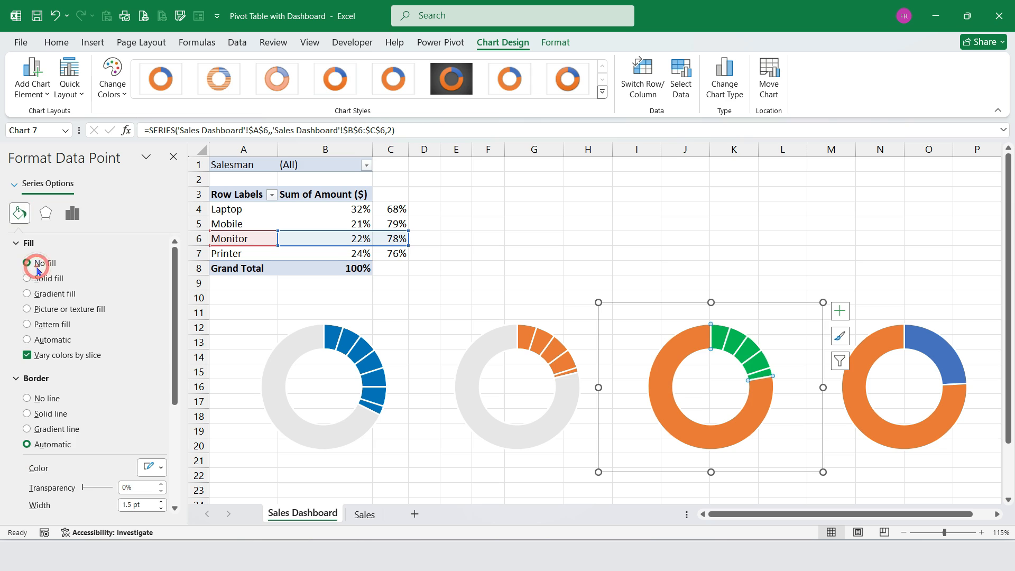
left_click(724, 439)
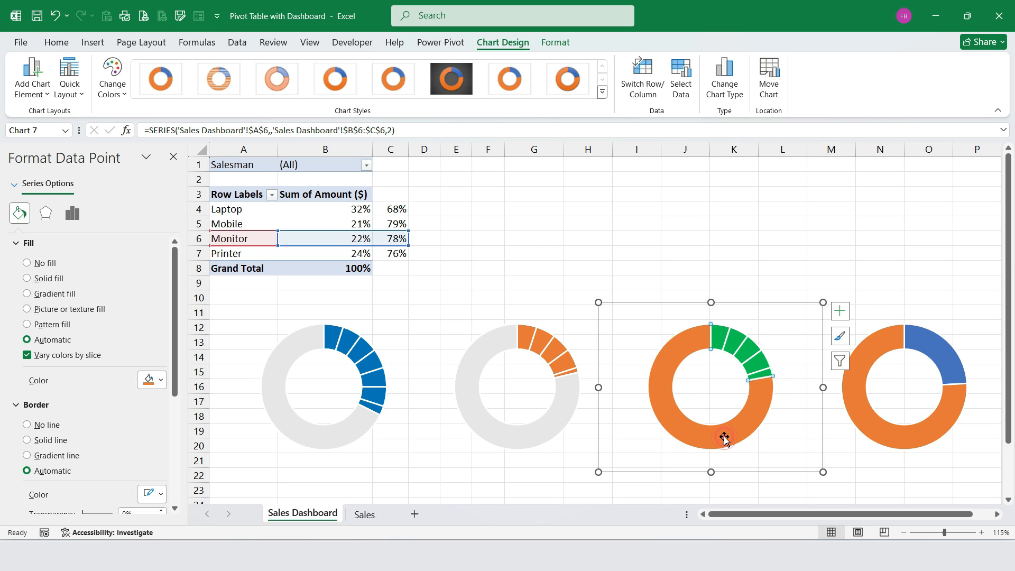
left_click(26, 278)
Step: Set the Printer series' blue slice to No fill and its remaining slice to solid light grey, and close the formatting options
left_click(931, 358)
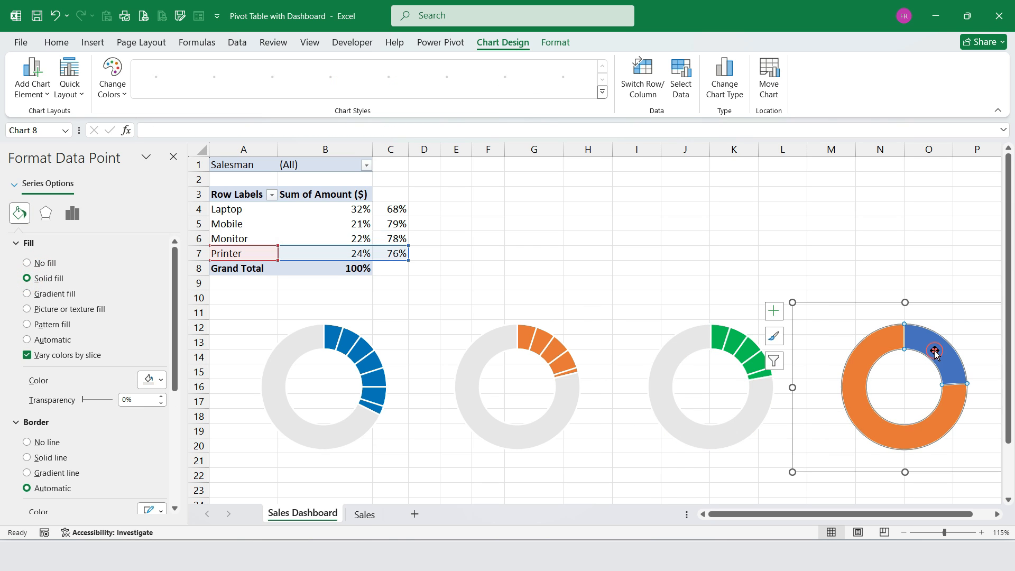
left_click(931, 358)
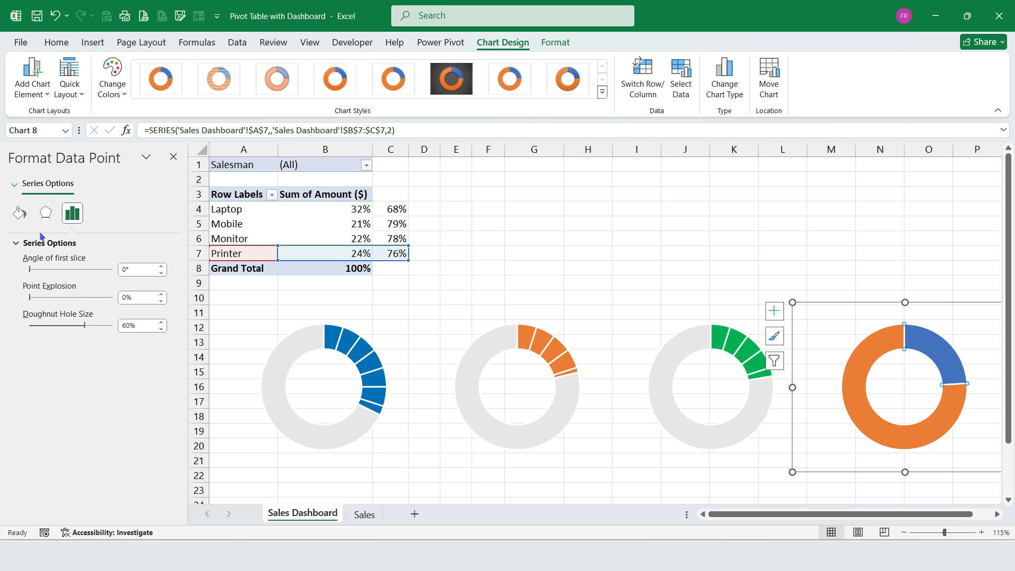
left_click(19, 213)
left_click(35, 263)
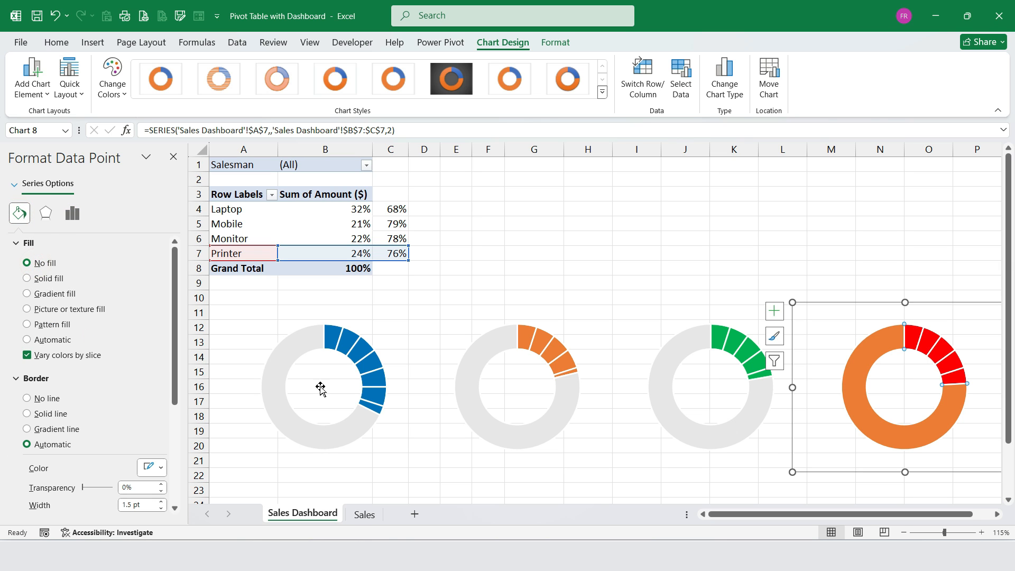
left_click(893, 440)
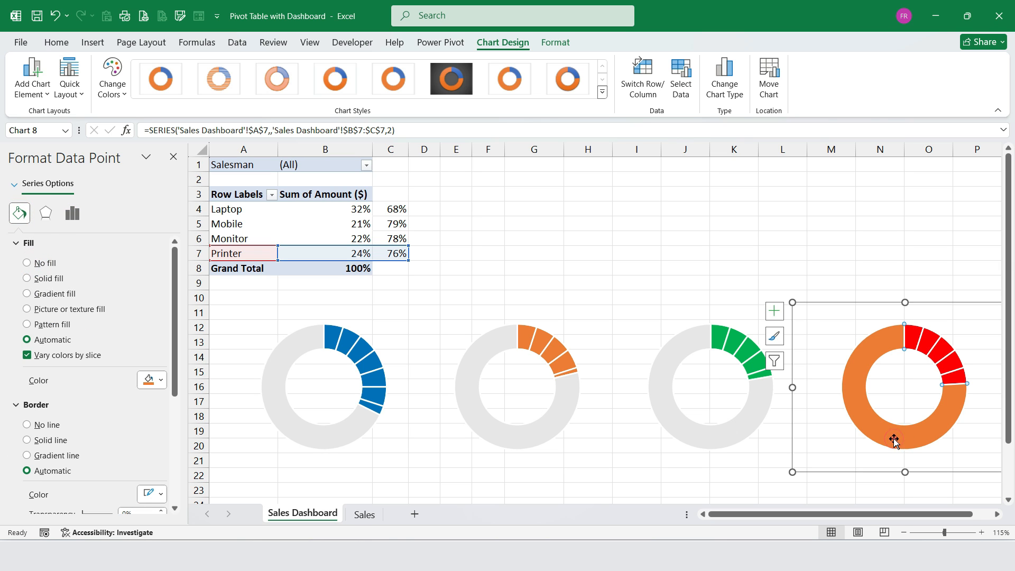
left_click(28, 279)
left_click(607, 242)
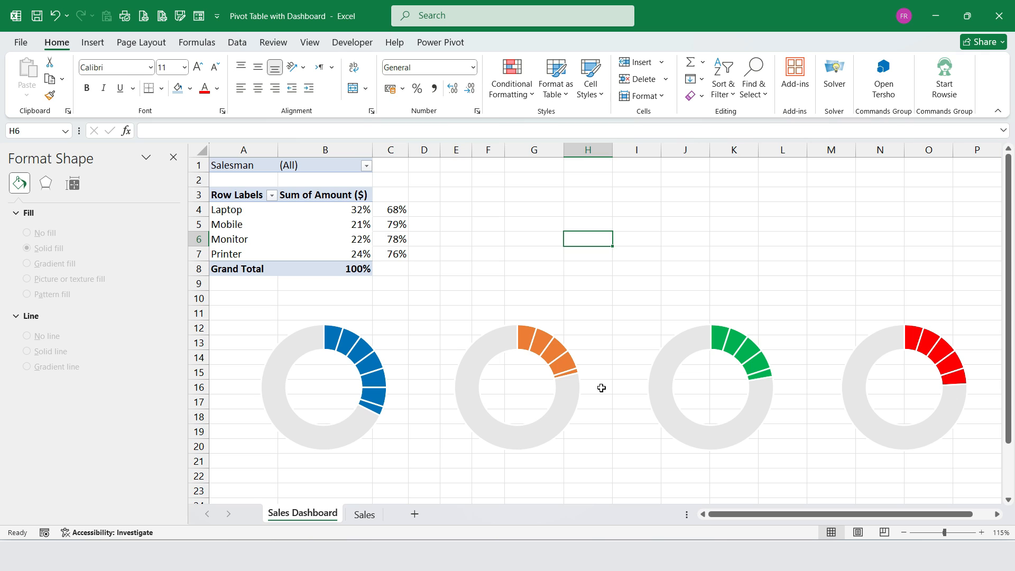
mouse_move(866, 344)
left_click(172, 158)
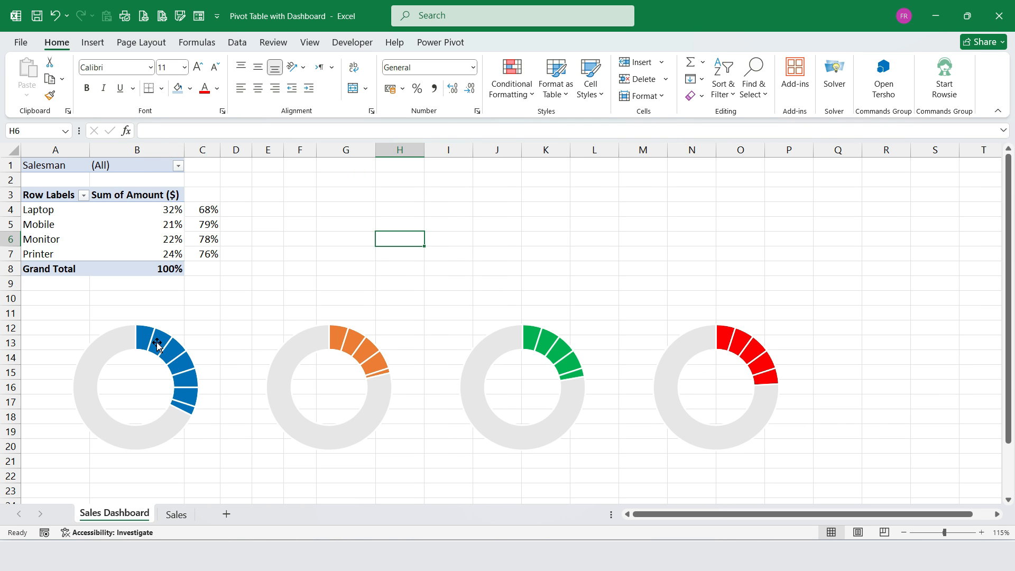
Step: Select all four doughnut charts and move them together to the right and slightly up, centring the first on column F
left_click(176, 338)
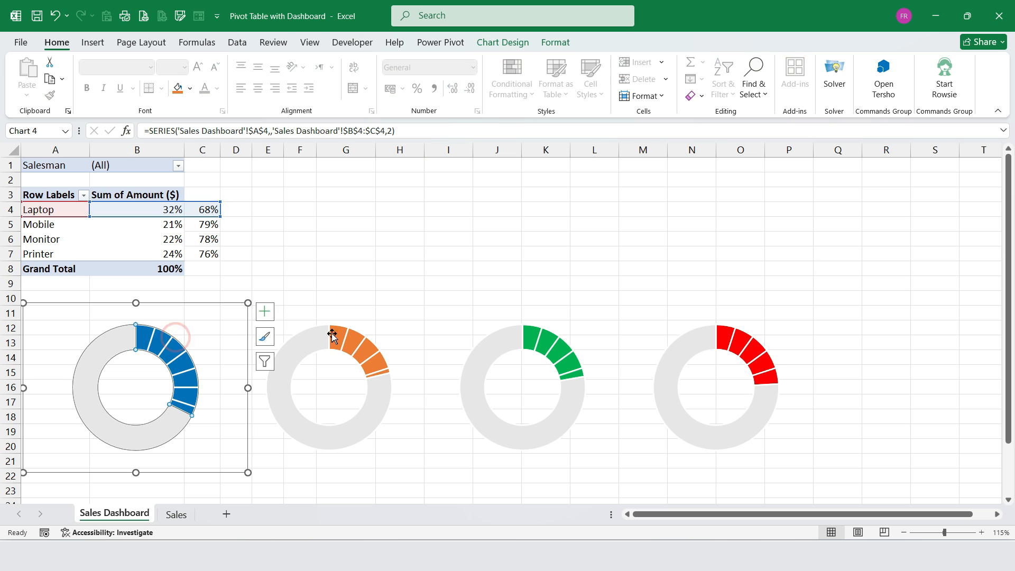
left_click(367, 303, "ctrl")
left_click(476, 303, "ctrl")
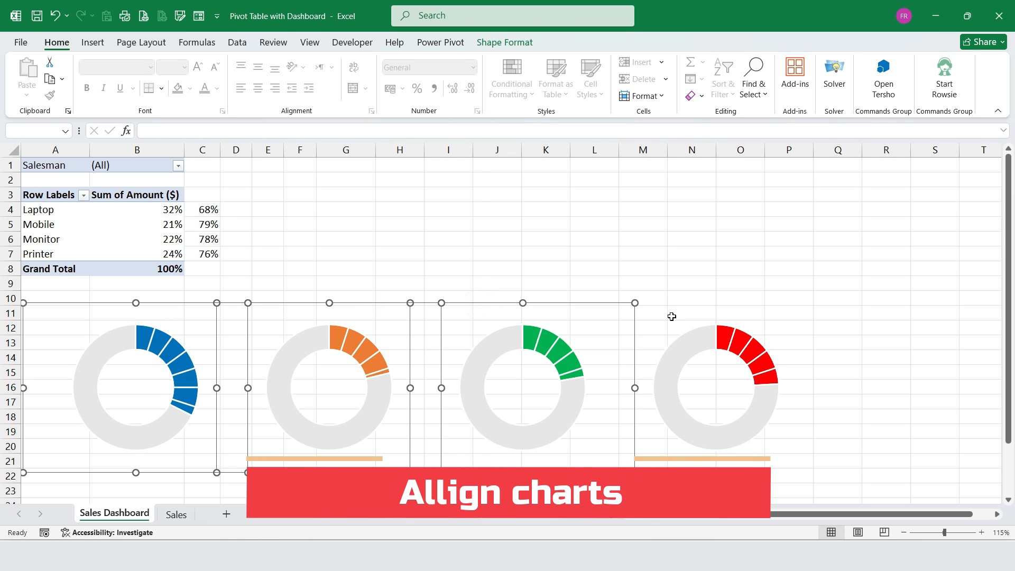
left_click(703, 303, "ctrl")
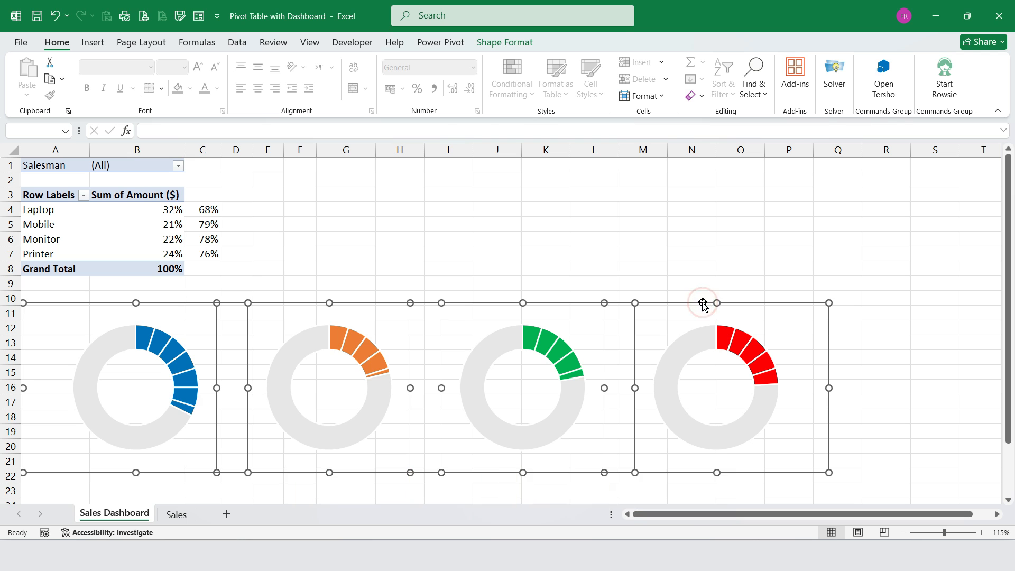
left_click_drag(702, 302, 867, 294)
left_click(776, 269)
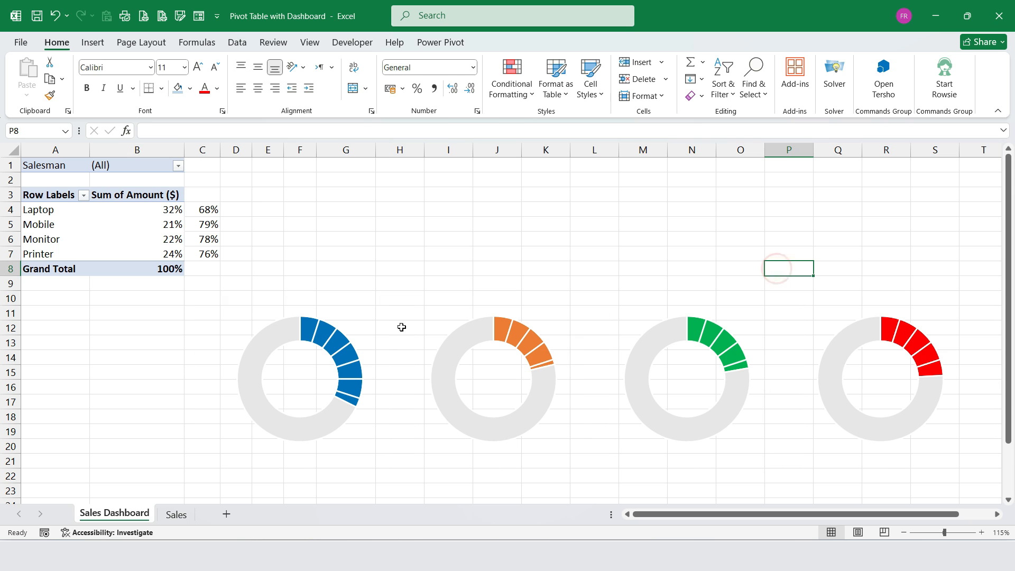
Step: Nudge the Mobile doughnut chart left towards the Laptop chart until it is centred over column I
left_click(528, 309)
left_click(503, 320)
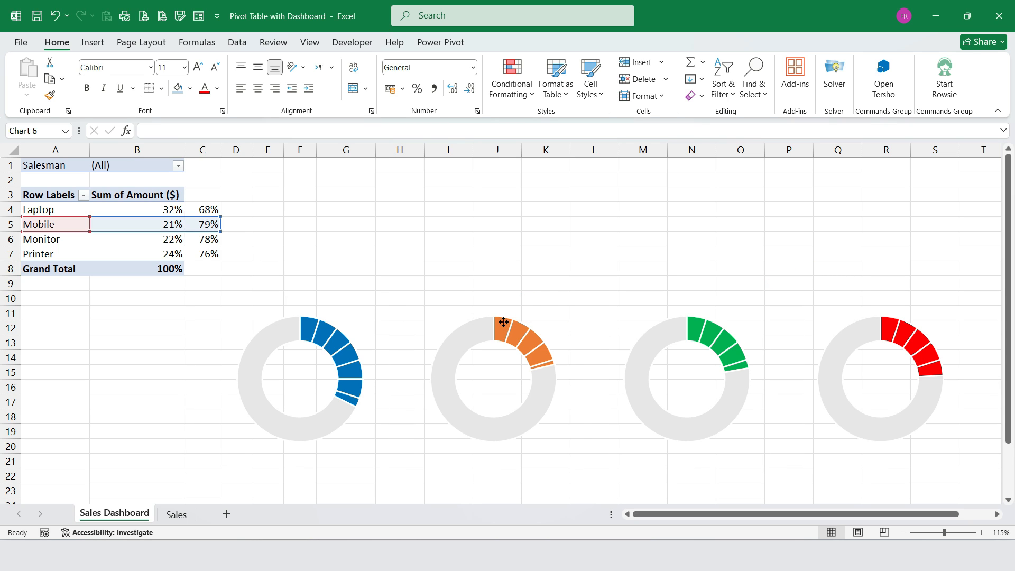
left_click(536, 295)
key("Left")
key("Left")
key("Left")
key("Left")
key("Left")
key("Left")
key("Left")
key("Left")
key("Left")
key("Left")
key("Left")
key("Left")
key("Left")
key("Left")
key("Left")
key("Left")
key("Left")
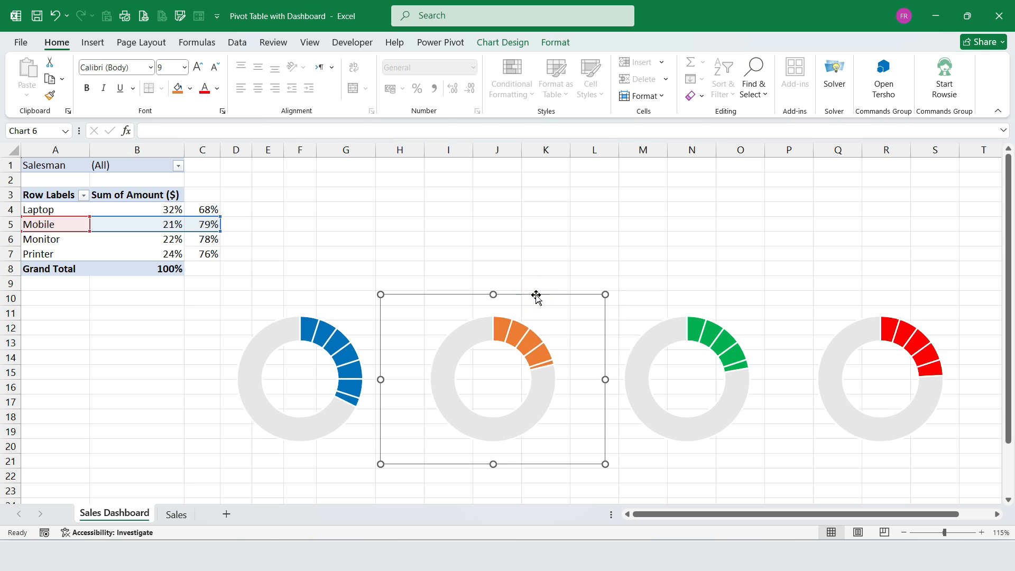
key("Left")
key("Left")
key("Left")
key("Left")
key("Left")
key("Left")
key("Left")
key("Left")
key("Left")
key("Left")
key("Left")
key("Left")
key("Left")
key("Left")
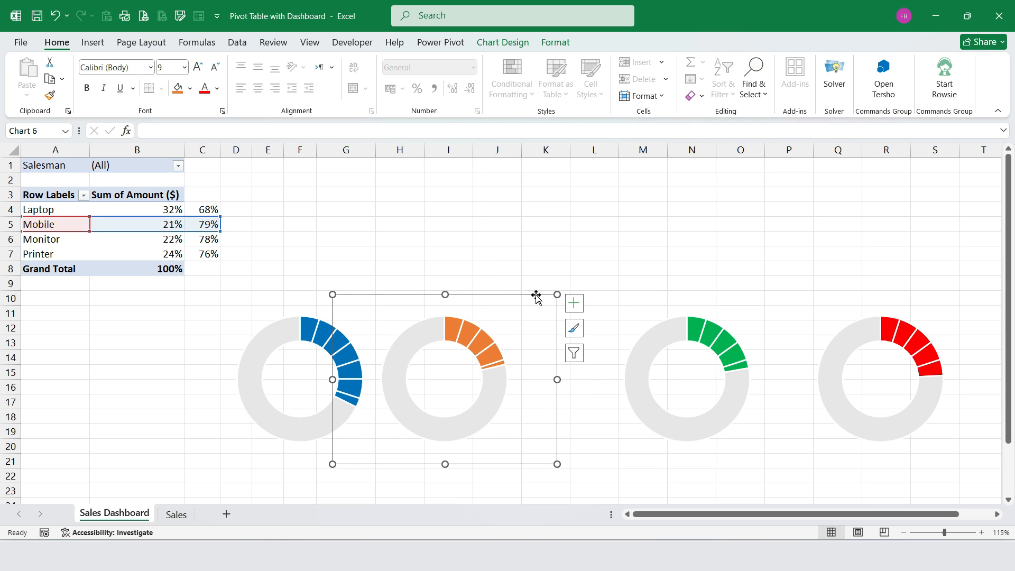
key("Right")
key("Right")
key("Right")
key("Right")
key("Right")
key("Right")
key("Right")
key("Right")
key("Right")
key("Right")
key("Right")
key("Right")
key("Right")
key("Right")
key("Right")
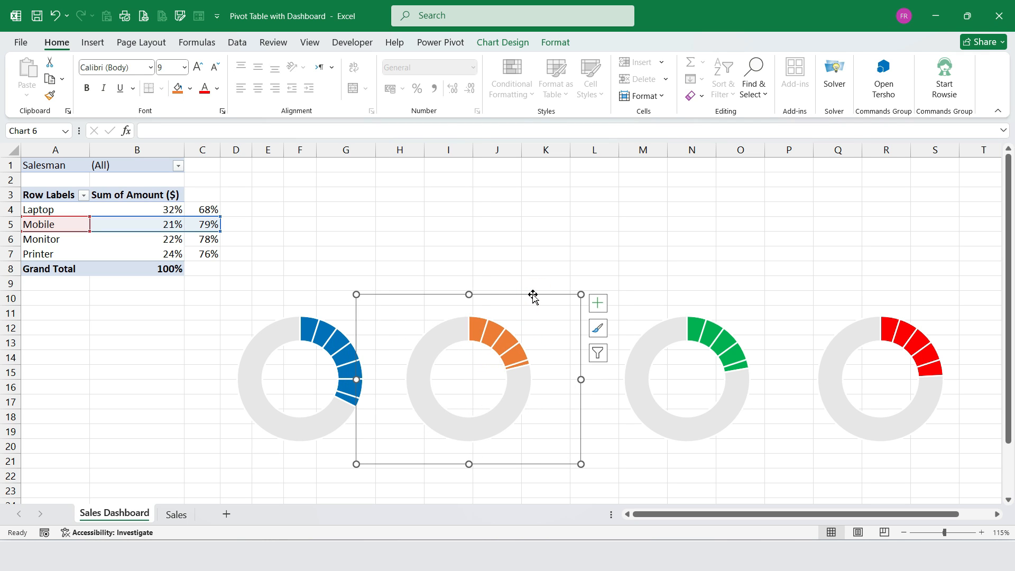
key("Left")
key("Left")
Step: Nudge the Monitor doughnut chart left towards the Mobile chart, centring it near the left edge of column M
left_click(673, 303)
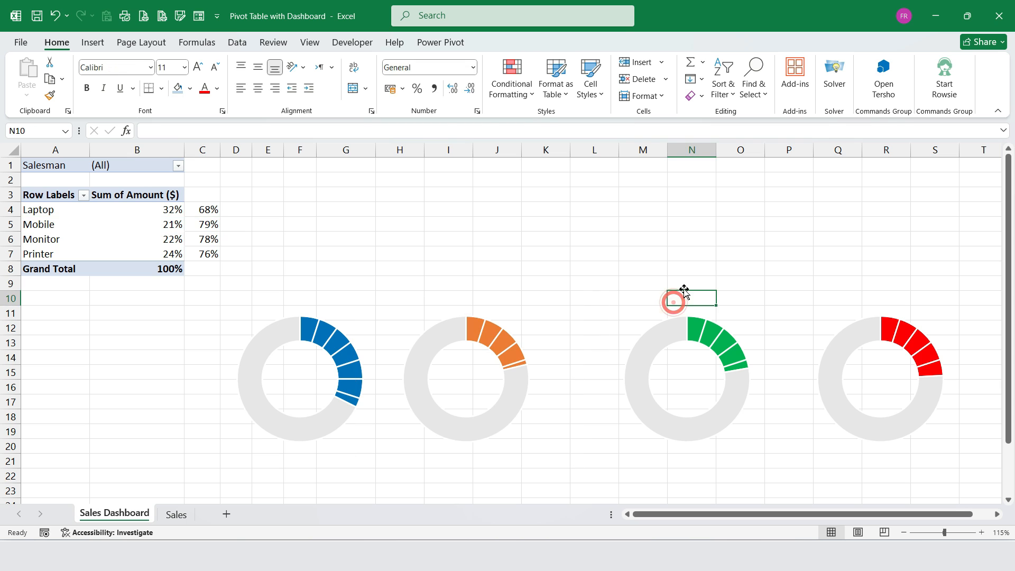
left_click(702, 334)
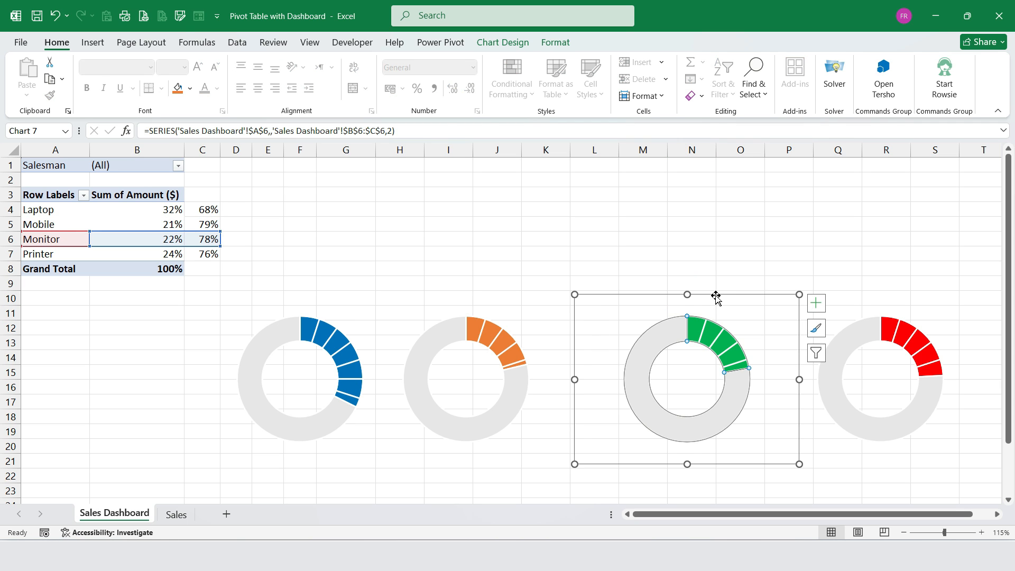
left_click(715, 297)
key("Left")
key("Left")
key("Left")
key("Left")
key("Left")
key("Left")
key("Left")
key("Left")
key("Left")
key("Left")
key("Left")
key("Left")
key("Left")
key("Left")
key("Left")
key("Left")
key("Left")
key("Left")
key("Left")
key("Left")
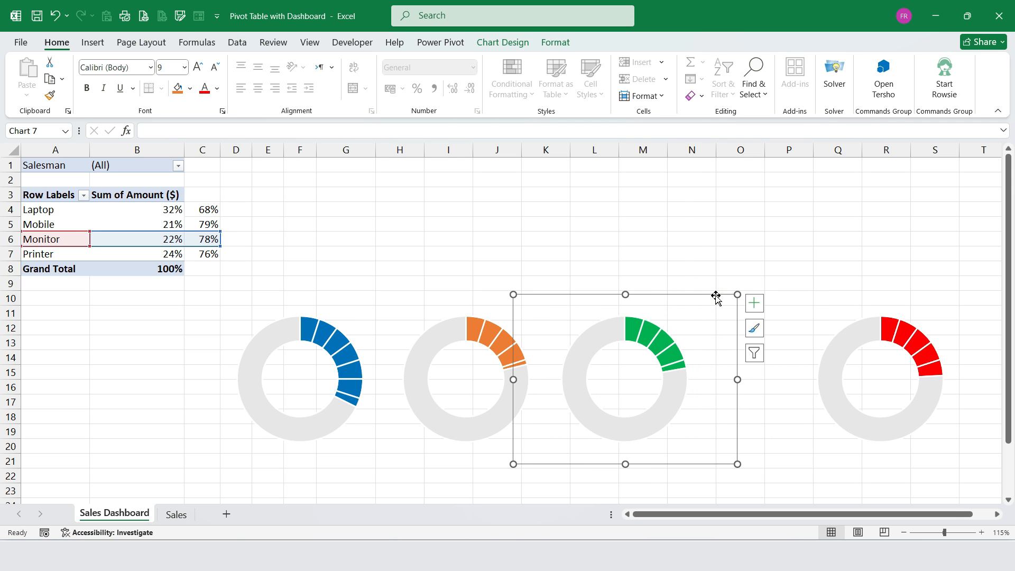
Step: Nudge the Printer doughnut chart left towards the Monitor chart until it is centred over column P
left_click(869, 297)
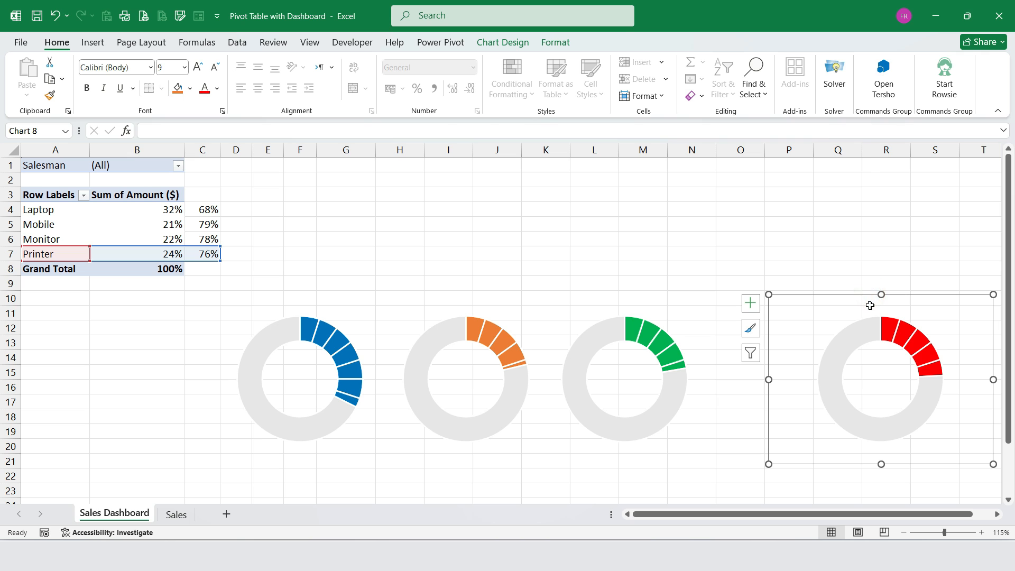
left_click(750, 303)
left_click(866, 294)
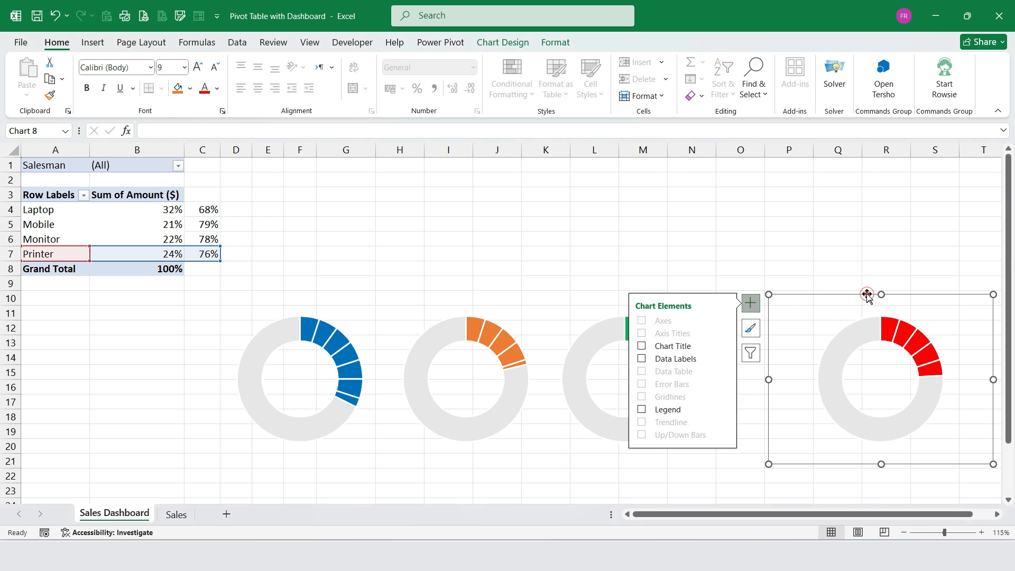
key("Left")
key("Left")
key("Left")
key("Left")
key("Left")
key("Left")
key("Left")
key("Left")
key("Left")
key("Left")
key("Left")
key("Left")
key("Left")
key("Left")
key("Left")
key("Left")
key("Left")
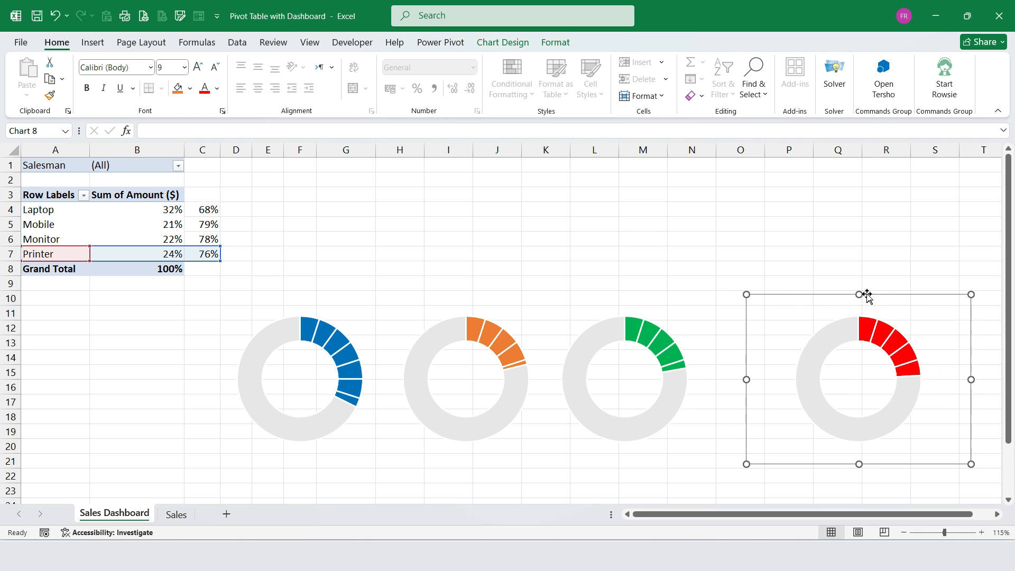
key("Left")
key("Left")
key("Left")
key("Left")
key("Left")
key("Left")
key("Left")
key("Left")
key("Left")
key("Left")
key("Left")
key("Left")
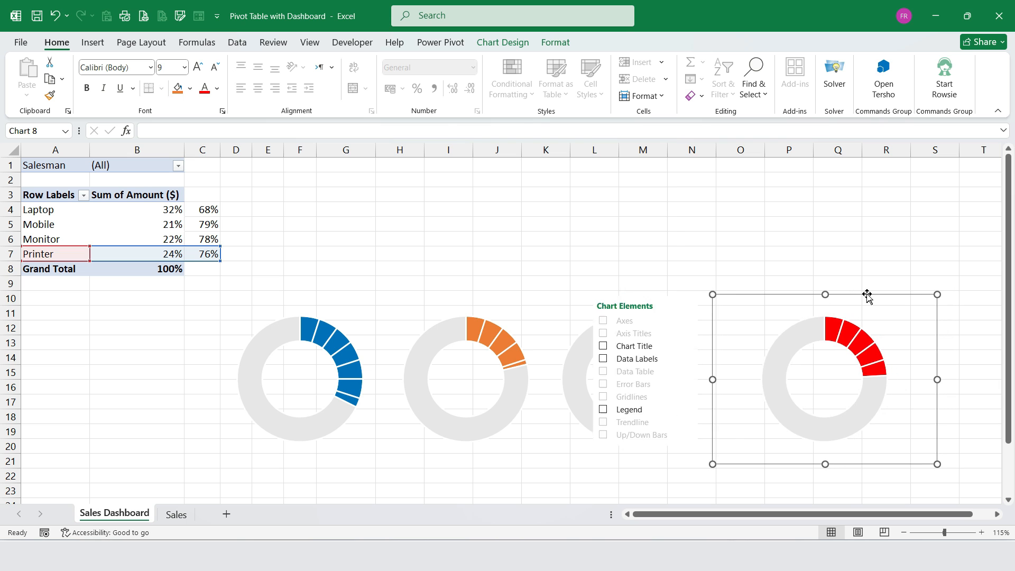
left_click(773, 250)
left_click(831, 297)
left_click(837, 316)
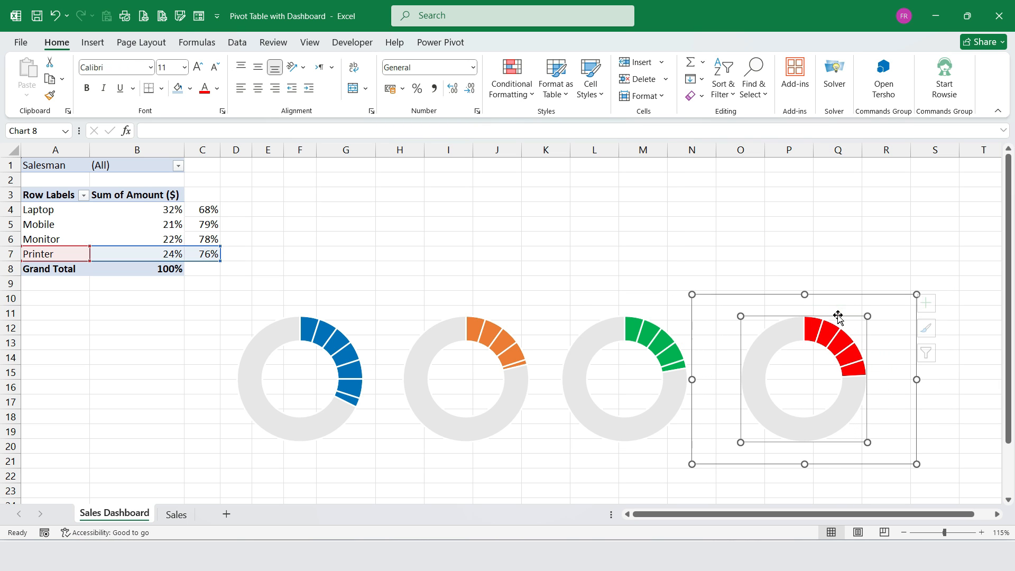
left_click(839, 293)
key("Left")
key("Left")
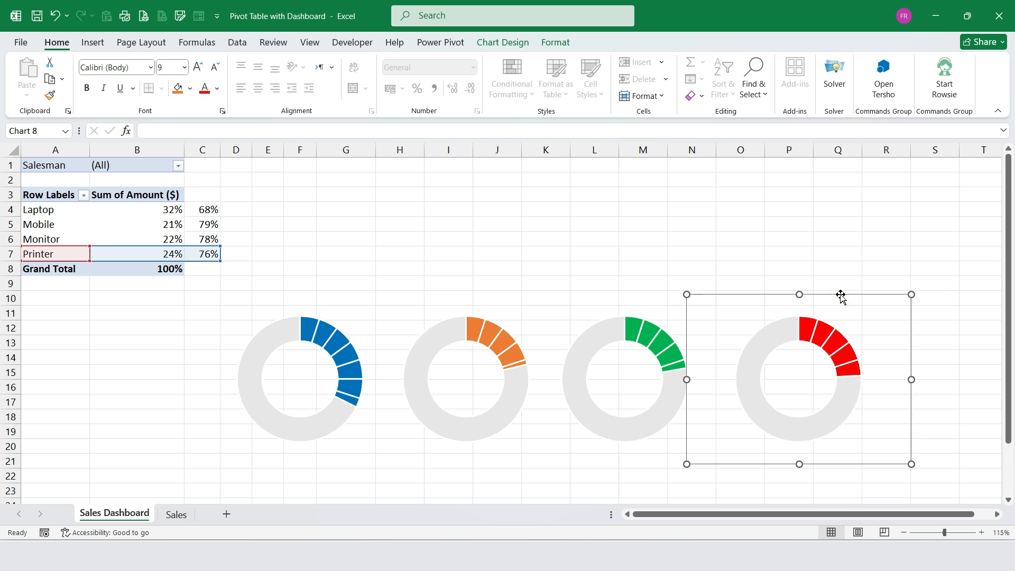
key("Left")
key("Left")
key("Left")
key("Left")
key("Left")
key("Left")
key("Left")
key("Left")
key("Right")
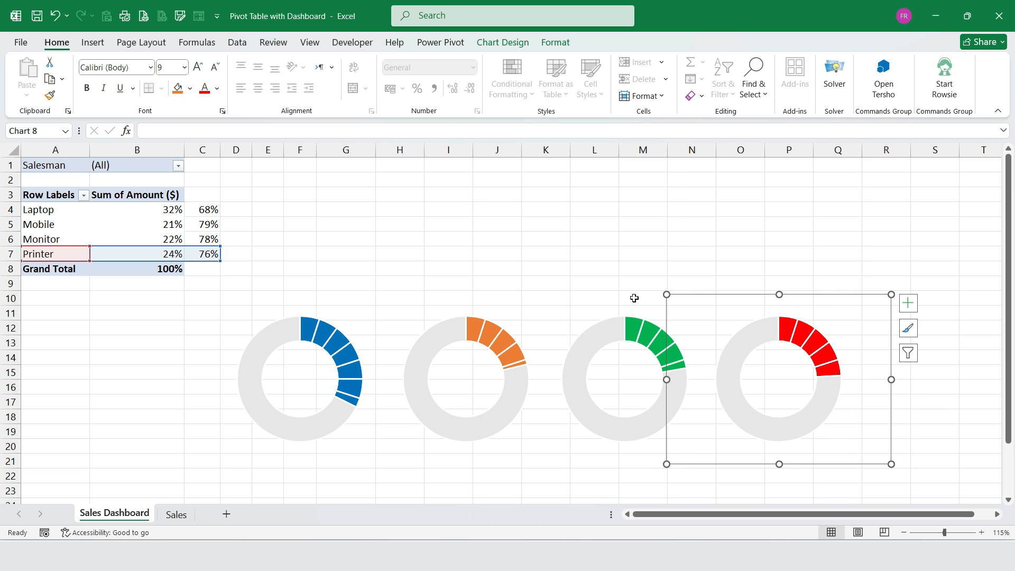
Step: Select all four doughnut charts and distribute them horizontally so the gaps between them are equal
left_click(636, 312)
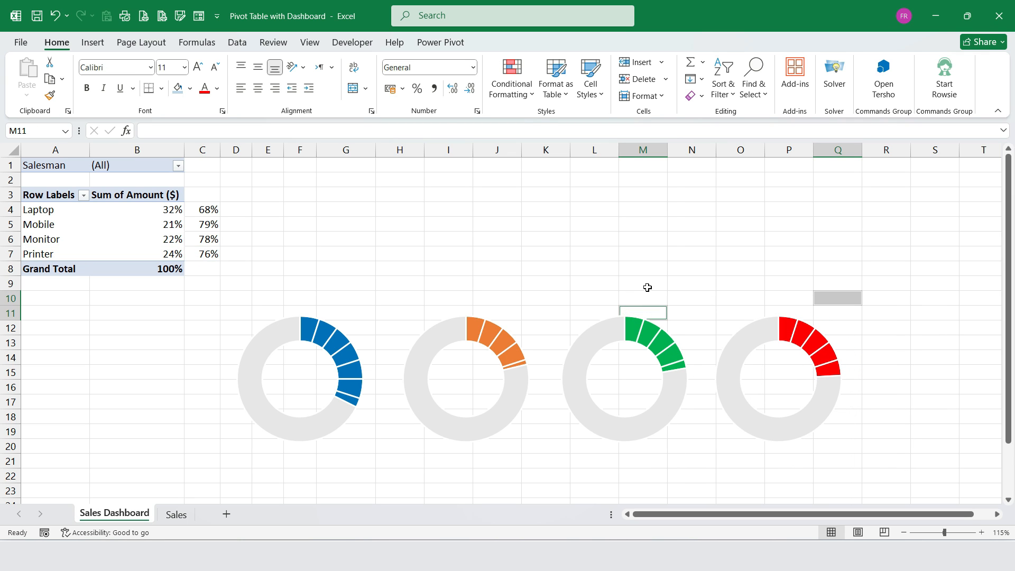
left_click(619, 352)
left_click(849, 324)
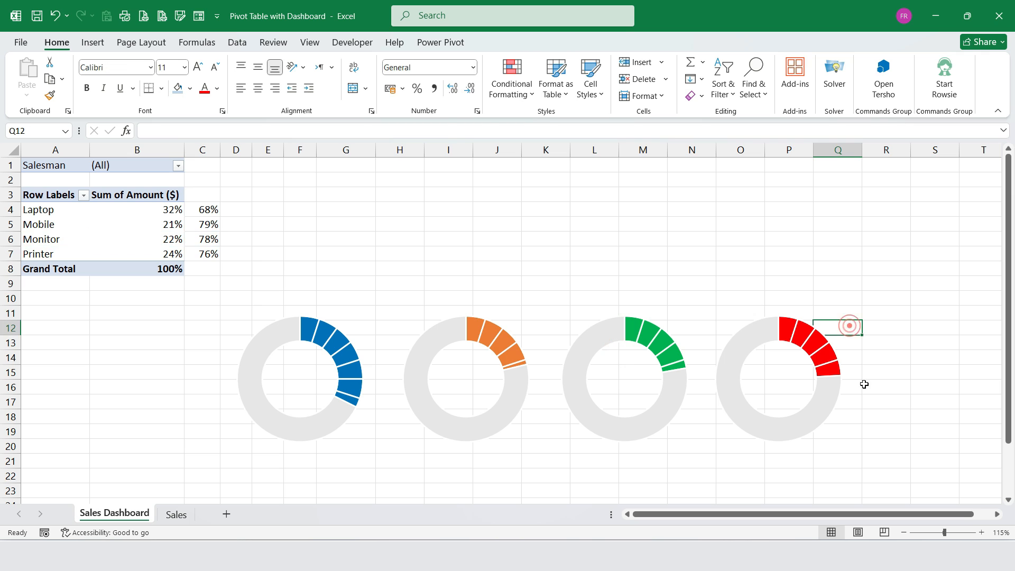
left_click(861, 412)
left_click(839, 398)
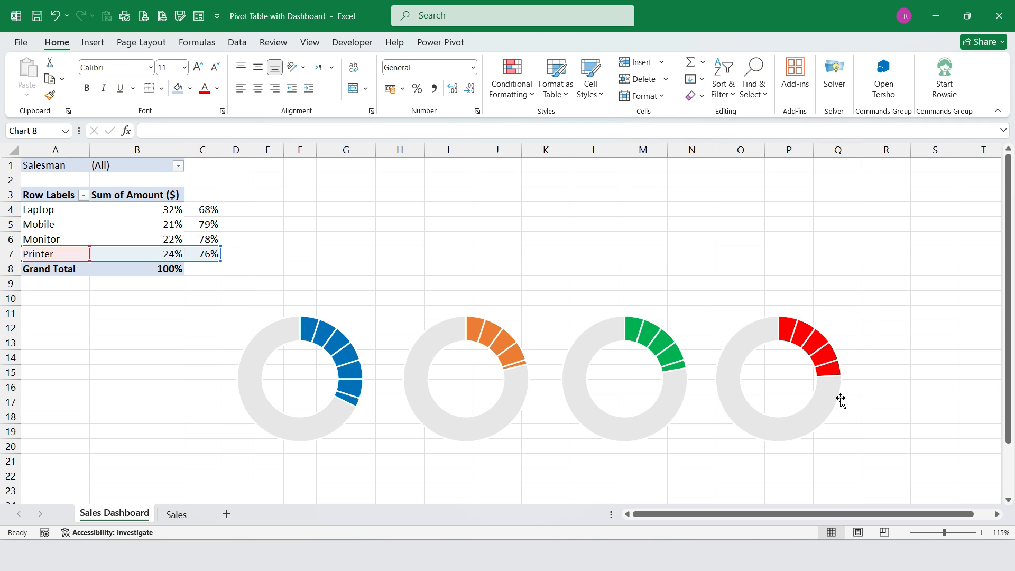
left_click(611, 464, "ctrl")
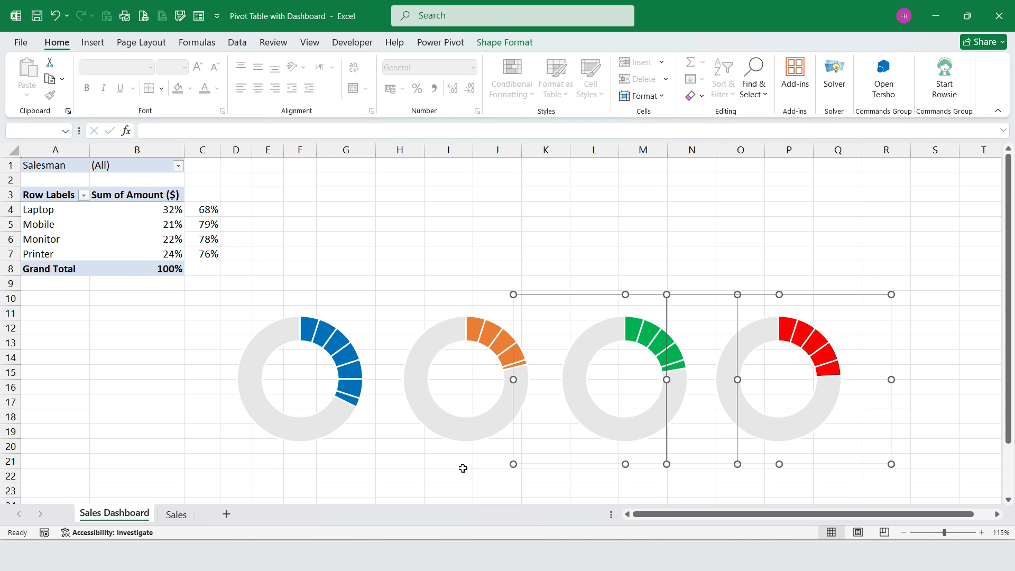
left_click(464, 466, "ctrl")
left_click(313, 465, "ctrl")
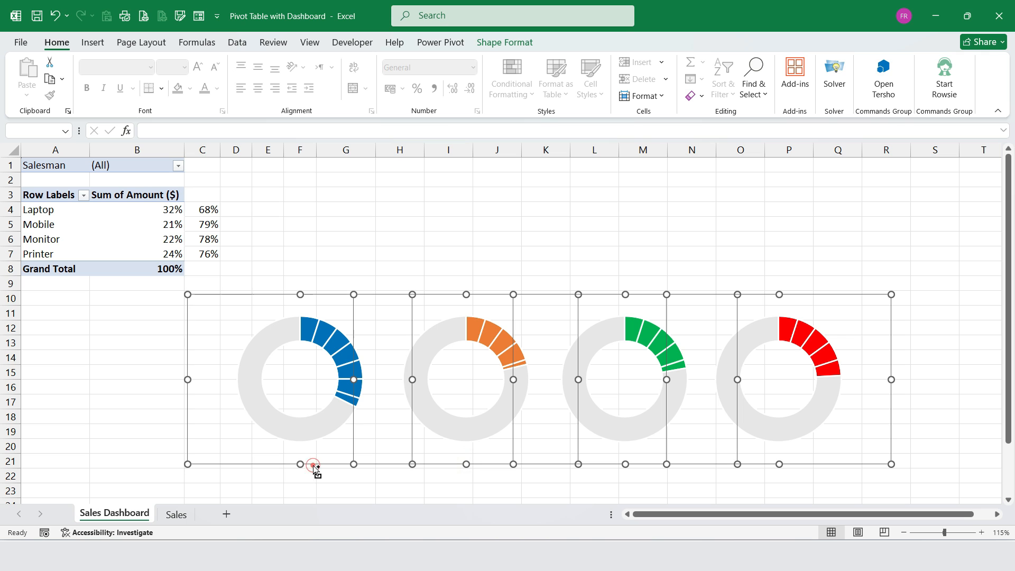
left_click(509, 42)
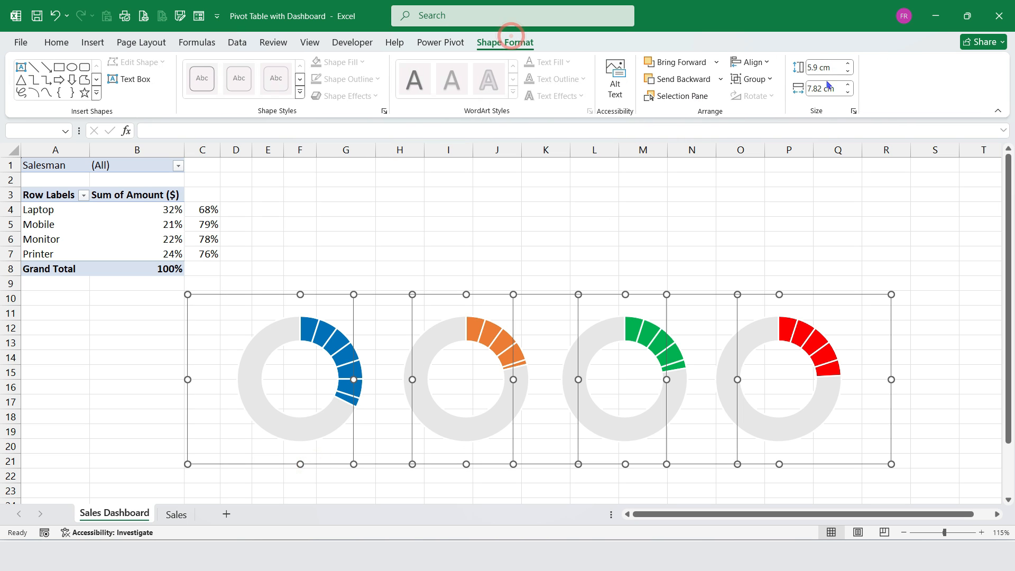
left_click(753, 61)
left_click(792, 200)
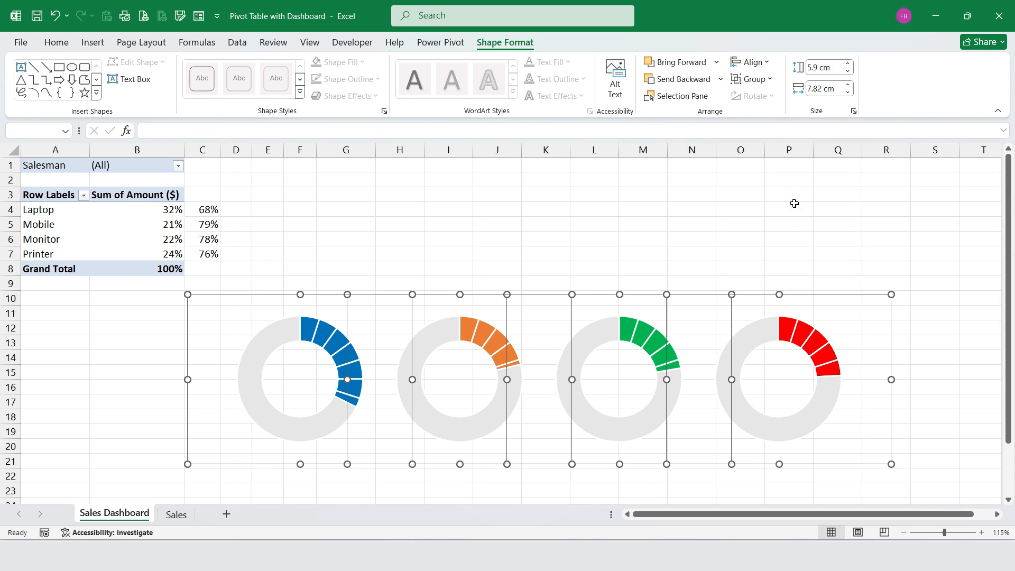
Step: Distribute the four selected charts vertically, align them by their top edges, and clear the selection
left_click(752, 62)
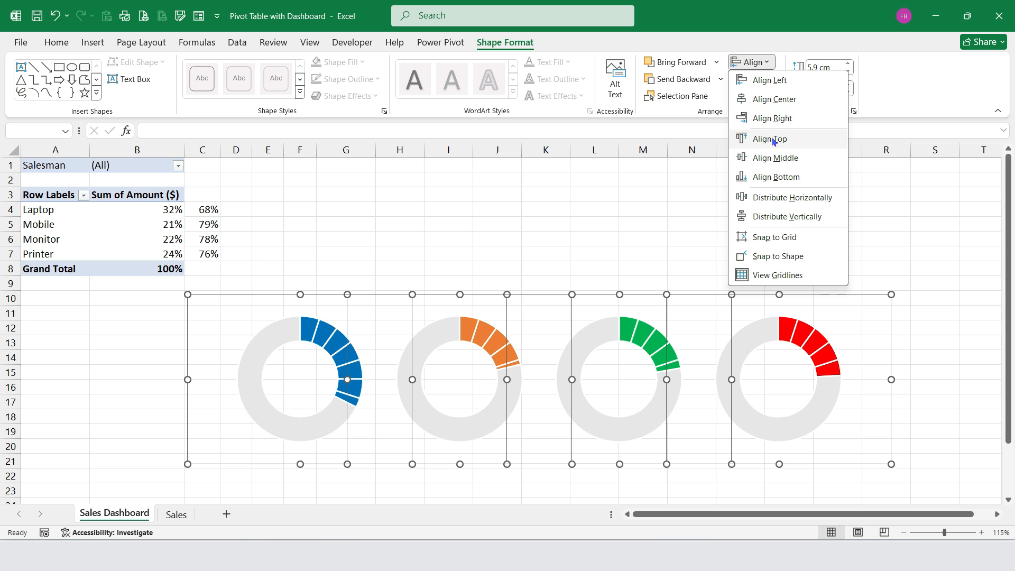
left_click(761, 216)
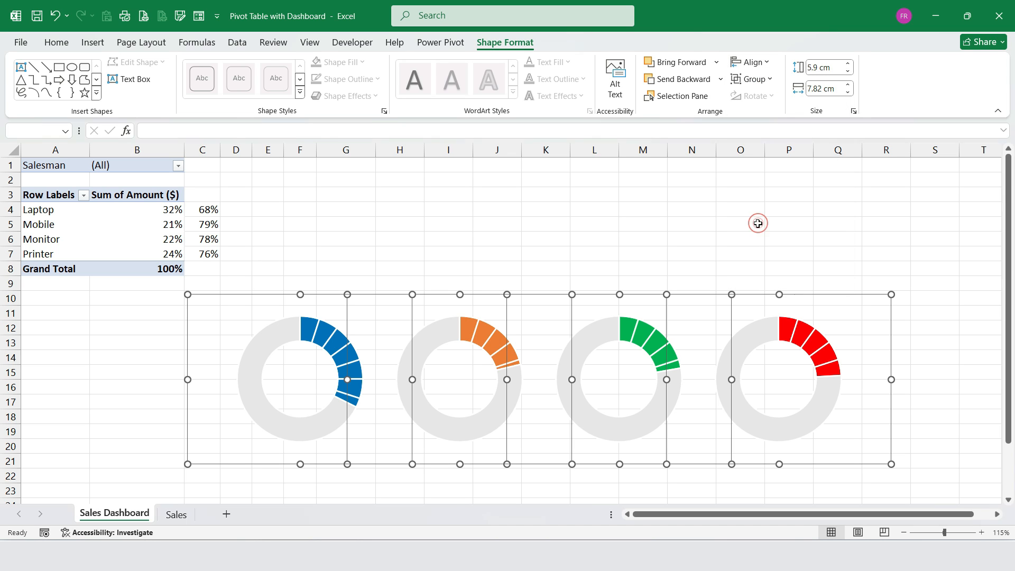
left_click(752, 62)
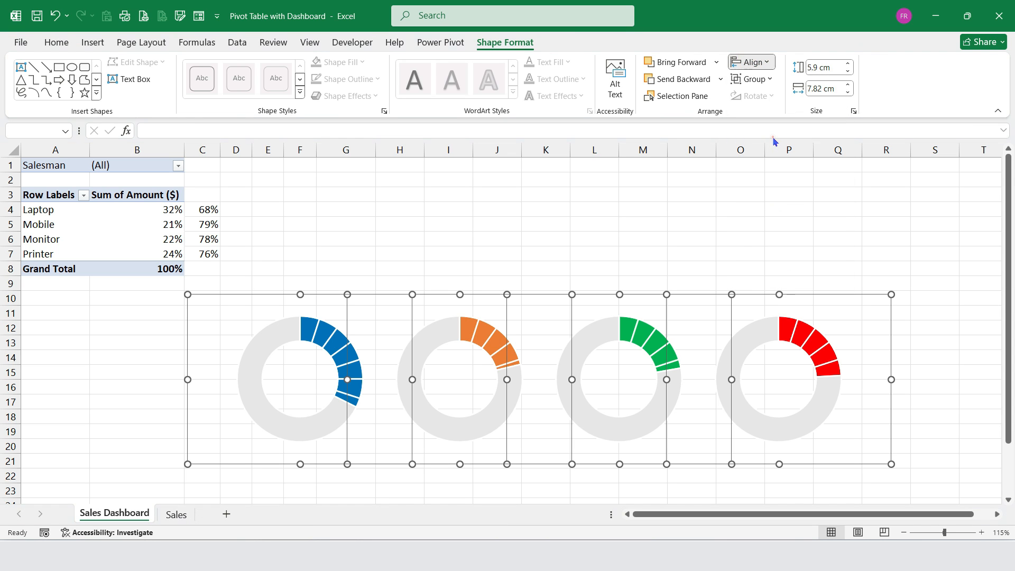
left_click(769, 138)
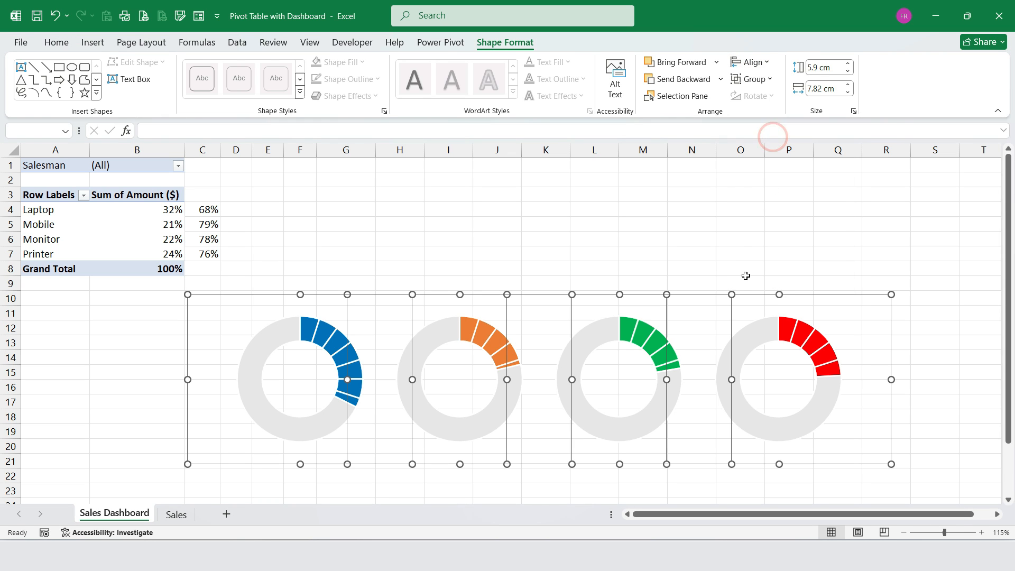
left_click(700, 257)
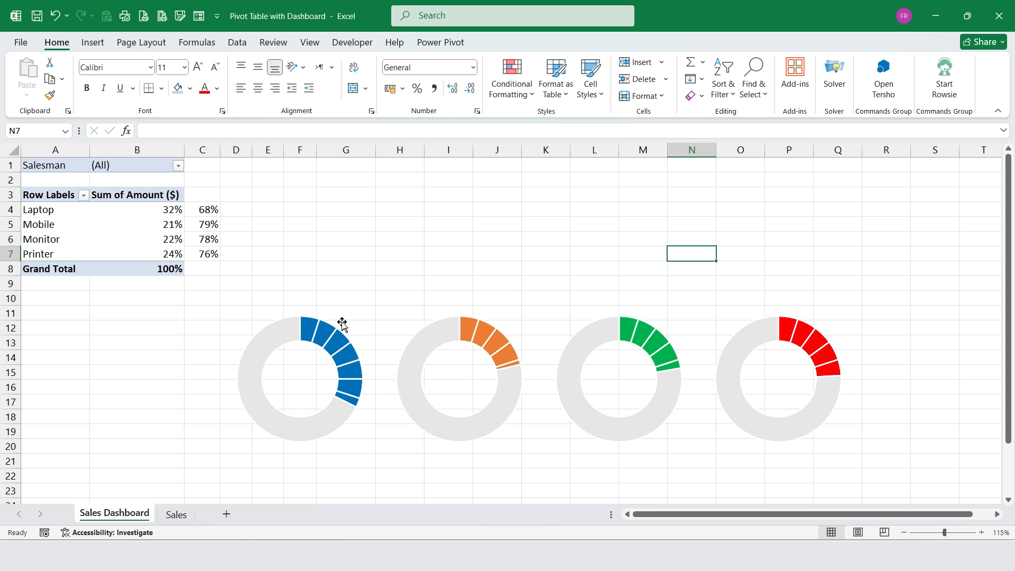
Step: Insert a text box in the centre hole of the blue Laptop doughnut, within its inner ring
left_click(90, 43)
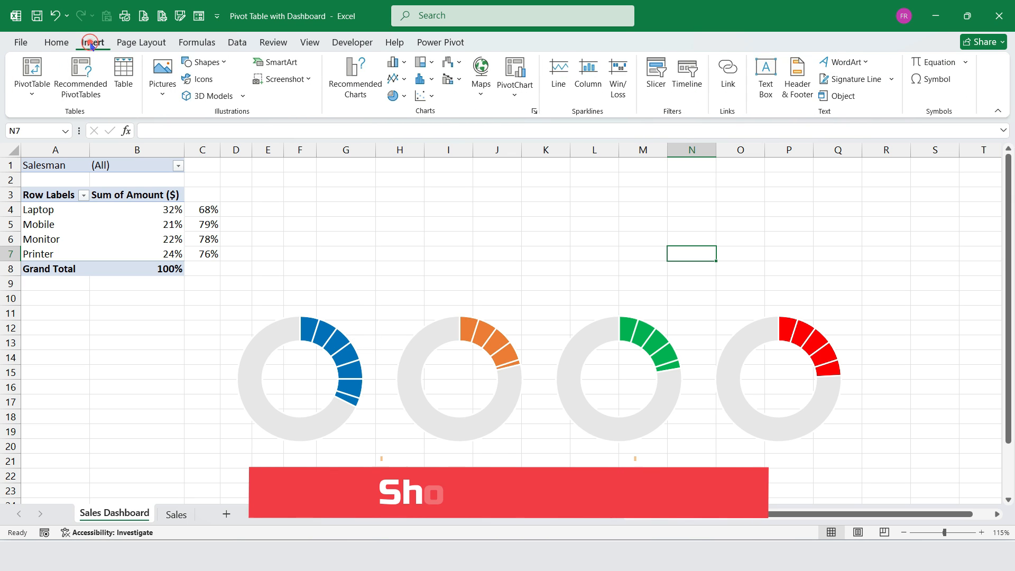
left_click(765, 72)
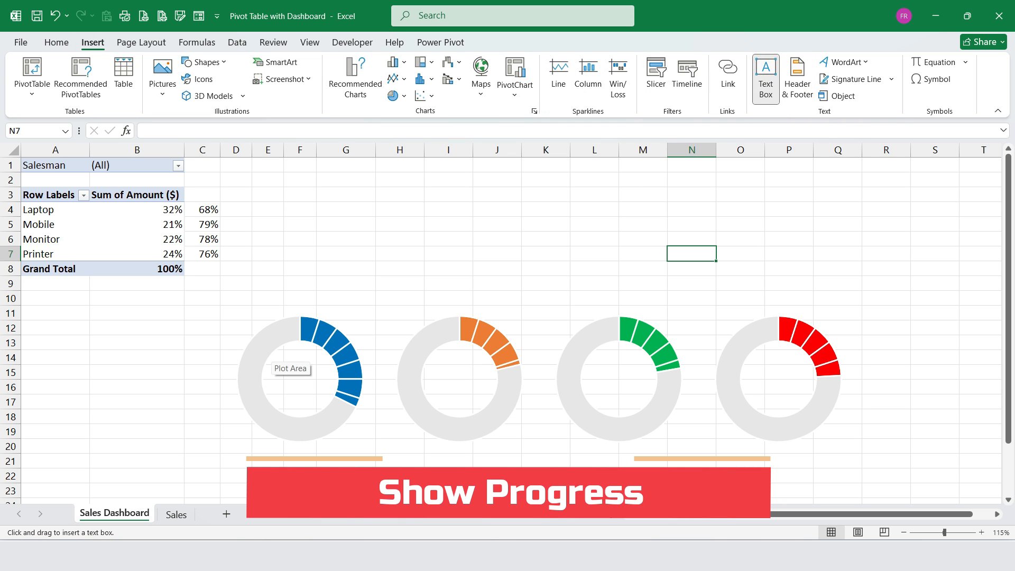
left_click_drag(270, 360, 325, 396)
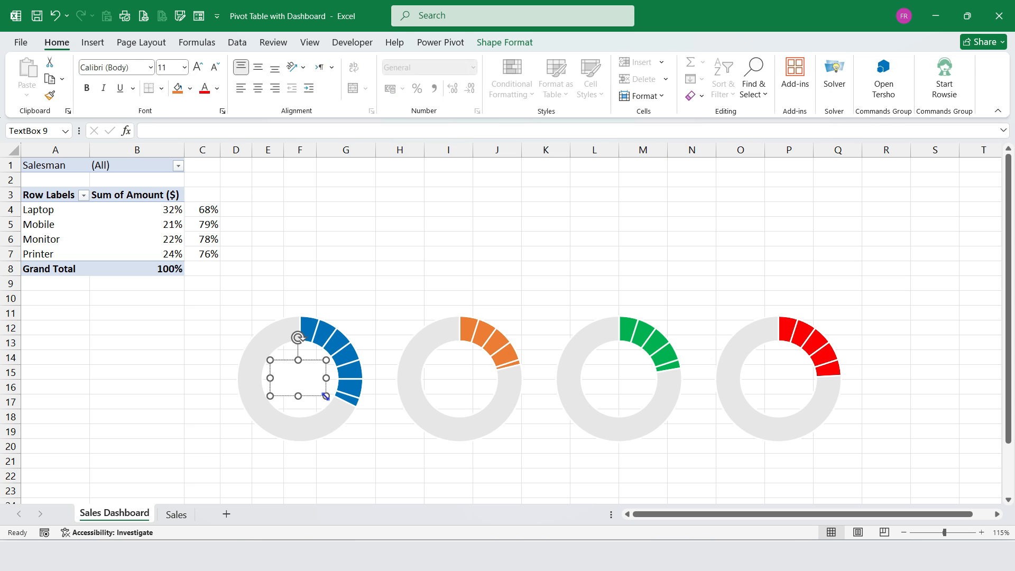
Step: Try to link the Laptop text box to the Laptop percentage in B4 using a GETPIVOTDATA formula
left_click(155, 133)
type("=")
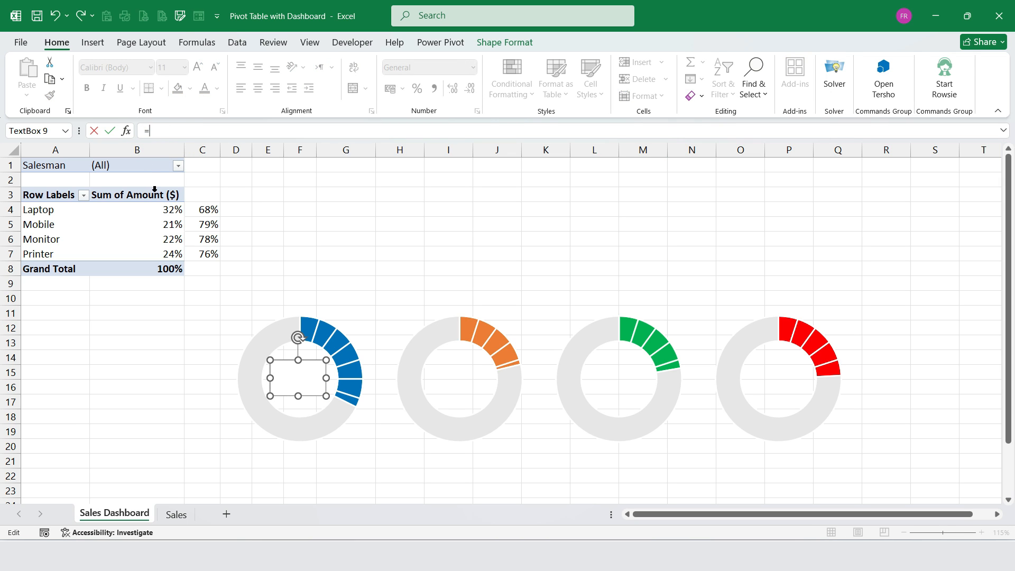
left_click(171, 210)
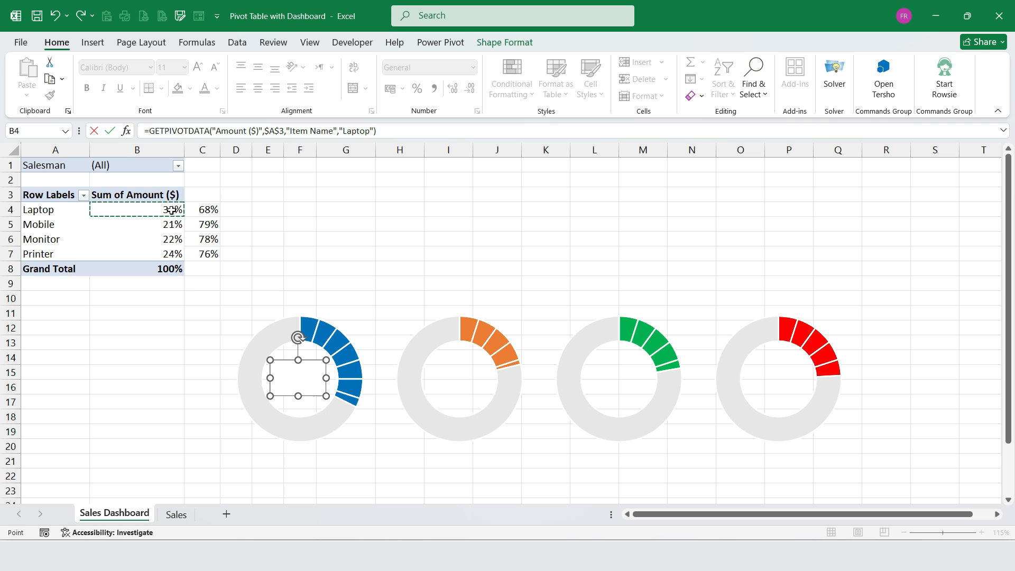
key("Return")
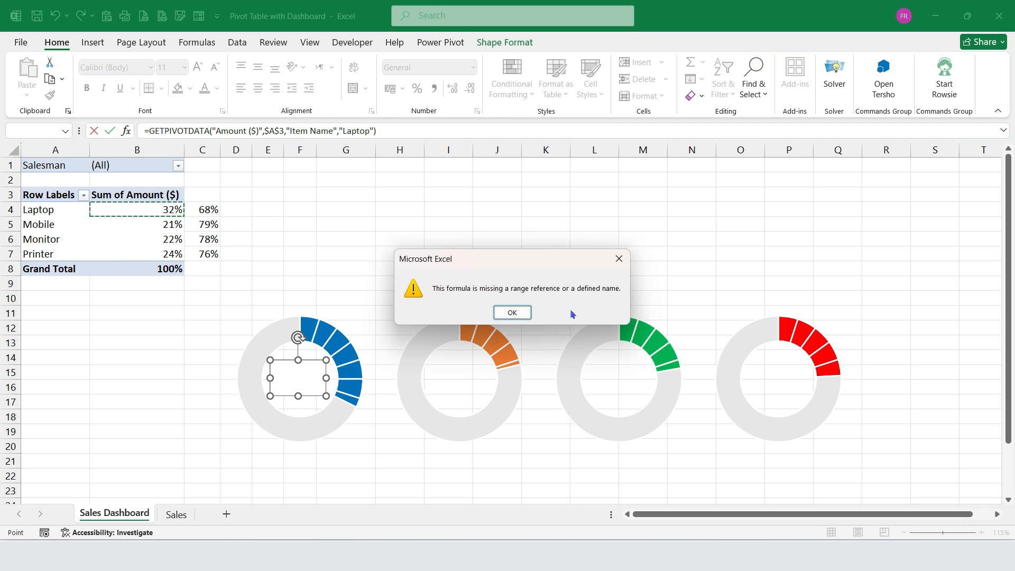
left_click(512, 312)
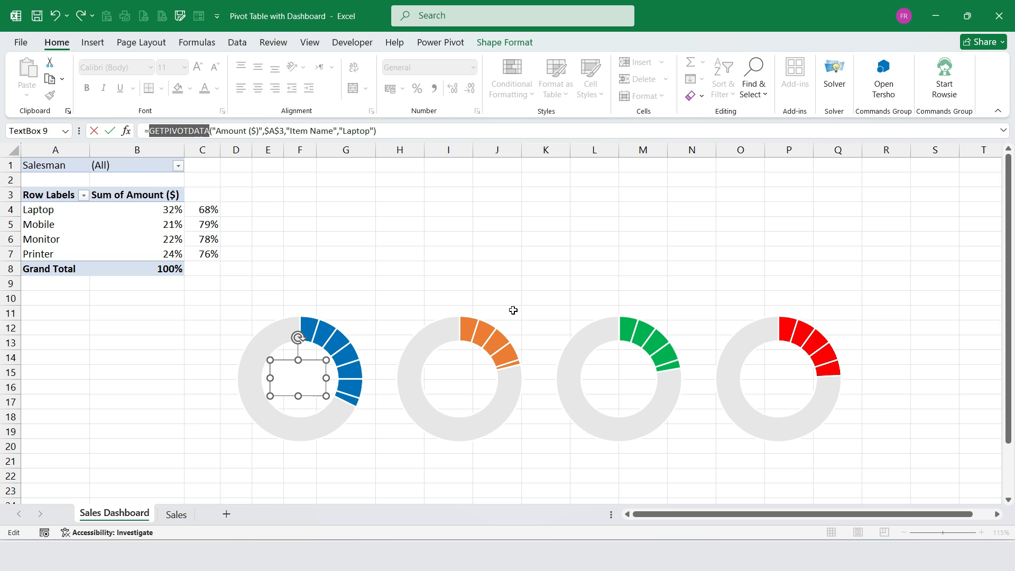
Step: Replace the GETPIVOTDATA formula with =B4 so the Laptop text box is linked directly to the Laptop percentage
key("Delete")
key("Delete")
key("Delete")
key("Delete")
key("Delete")
key("Delete")
key("Delete")
key("Delete")
key("Delete")
key("Delete")
key("Delete")
key("Delete")
key("Delete")
key("Delete")
key("Delete")
key("Delete")
key("Delete")
key("Delete")
key("Delete")
key("Delete")
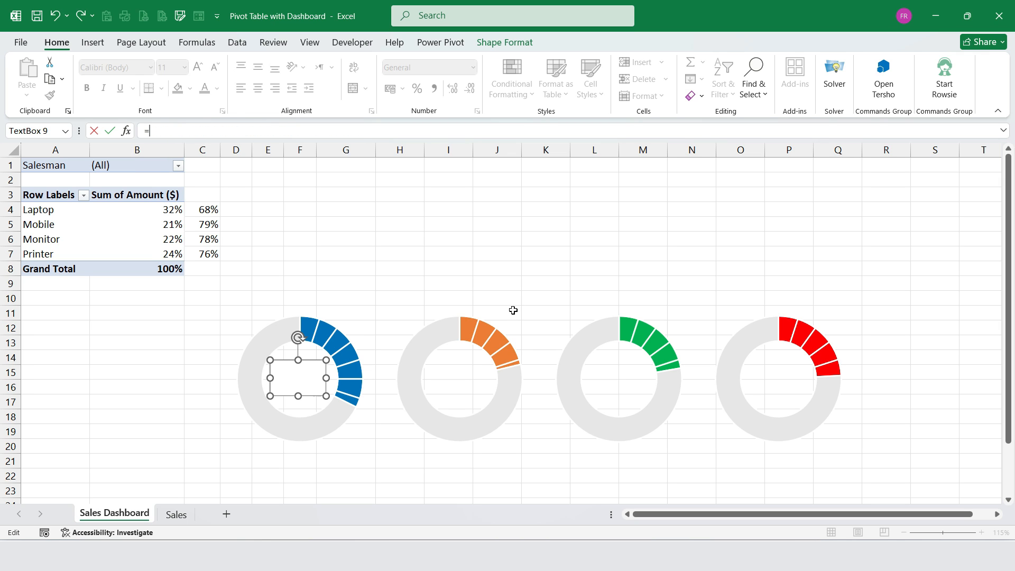
type("B4")
key("Return")
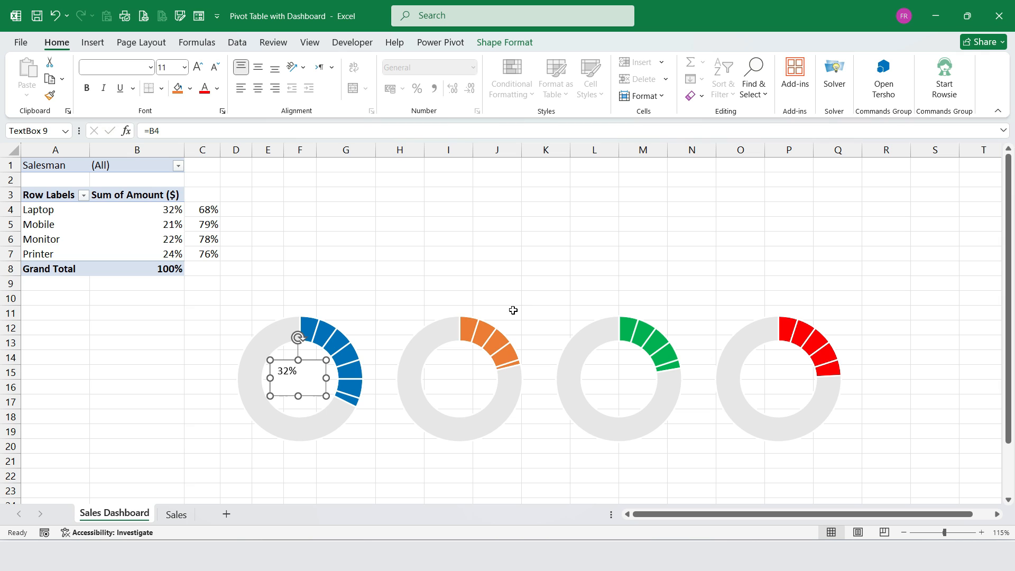
Step: Set the Laptop percentage text to 20 pt and make it bold
left_click(197, 67)
left_click(197, 67)
left_click(197, 67)
left_click(197, 67)
left_click(197, 66)
left_click(197, 67)
left_click(197, 66)
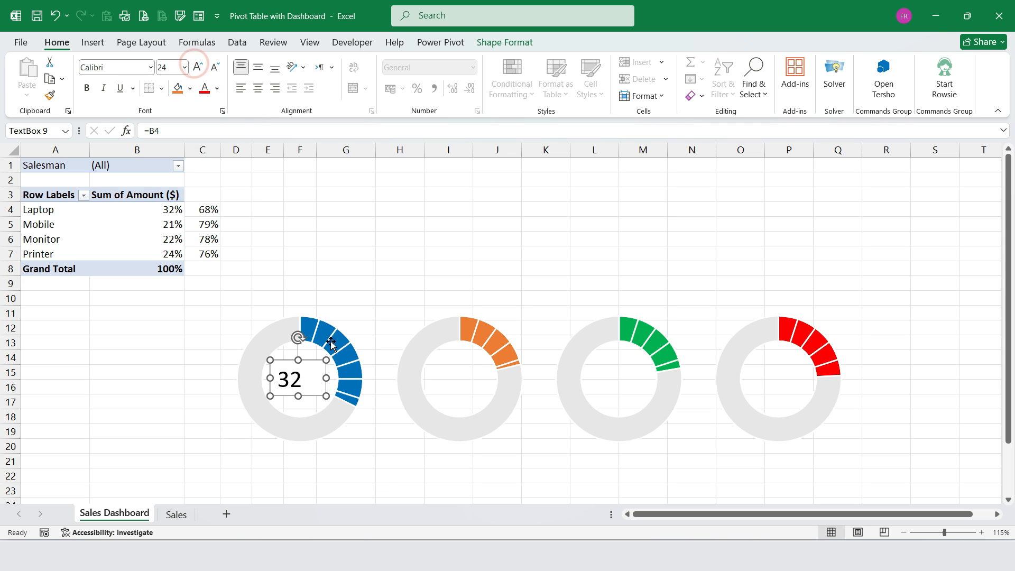
left_click(216, 67)
left_click(215, 67)
left_click(87, 87)
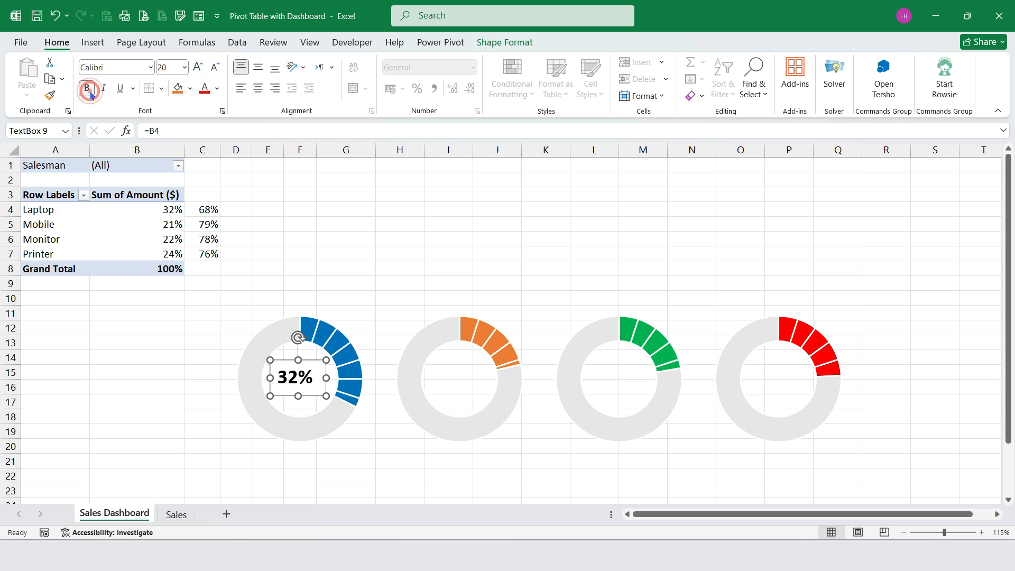
Step: Centre the Laptop percentage horizontally in its text box and colour the text standard blue
left_click(263, 89)
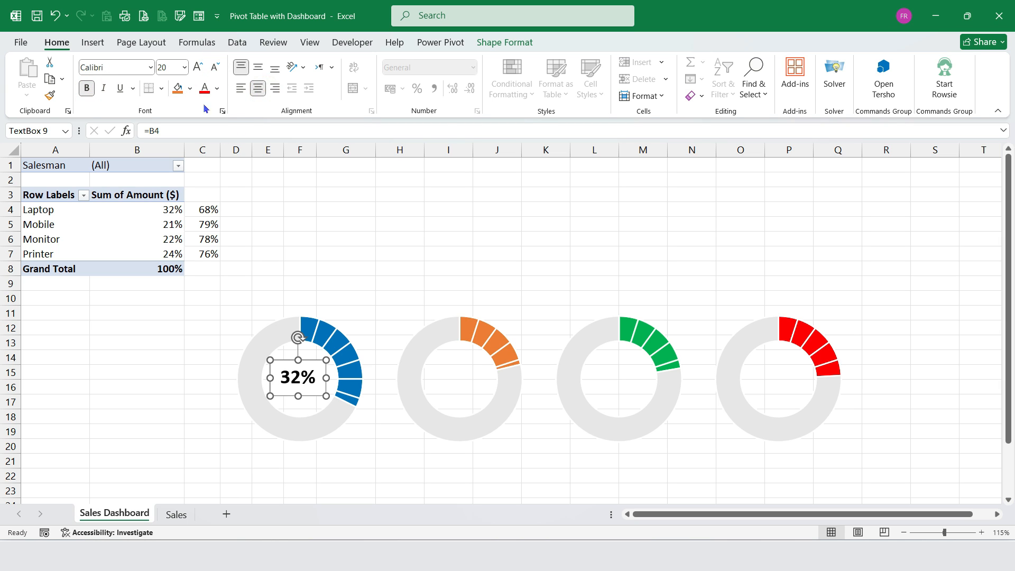
left_click(217, 90)
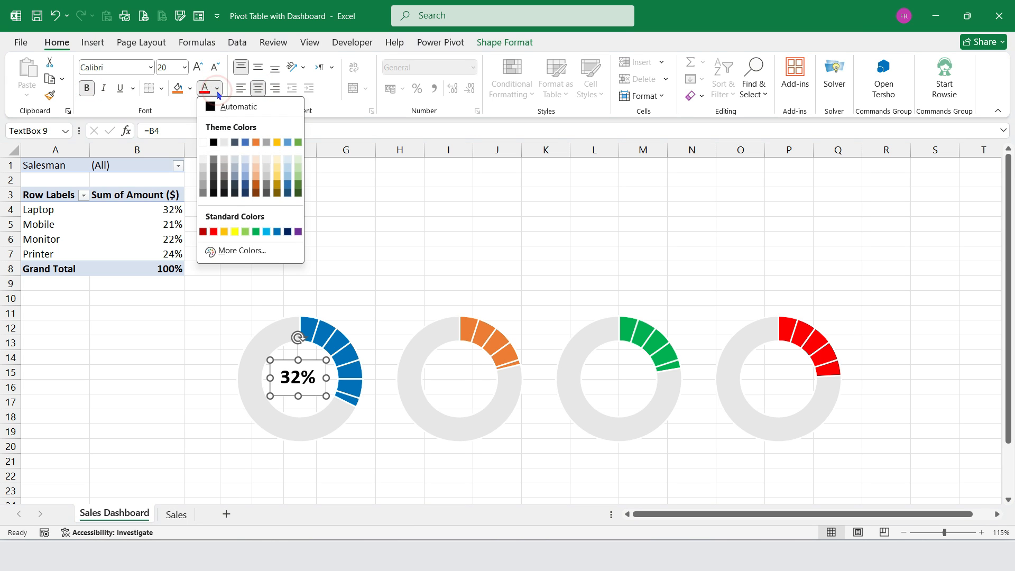
left_click(279, 232)
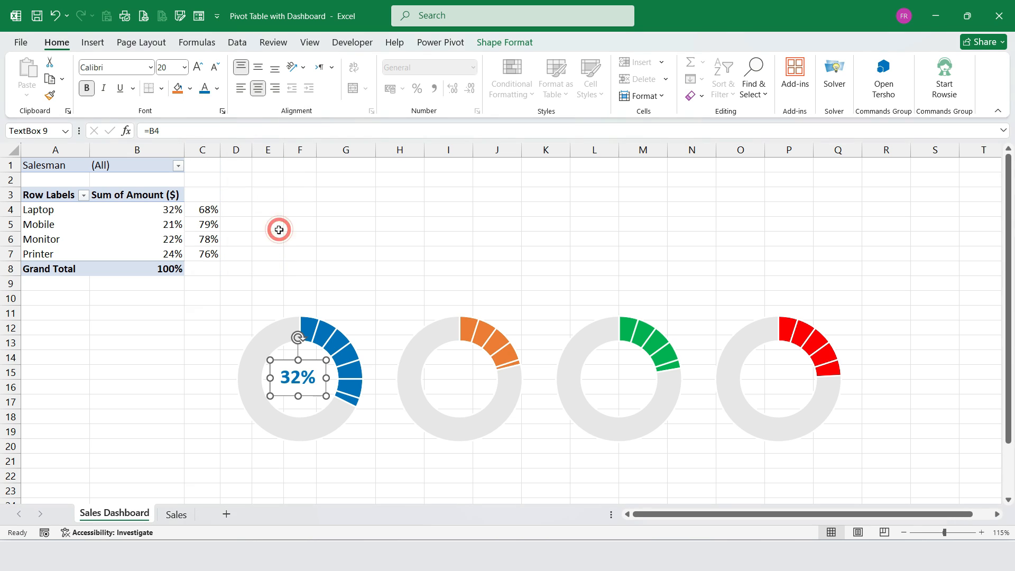
Step: Nudge the Laptop text box to the centre of the blue doughnut and remove the box's fill and outline
left_click_drag(325, 368, 326, 369)
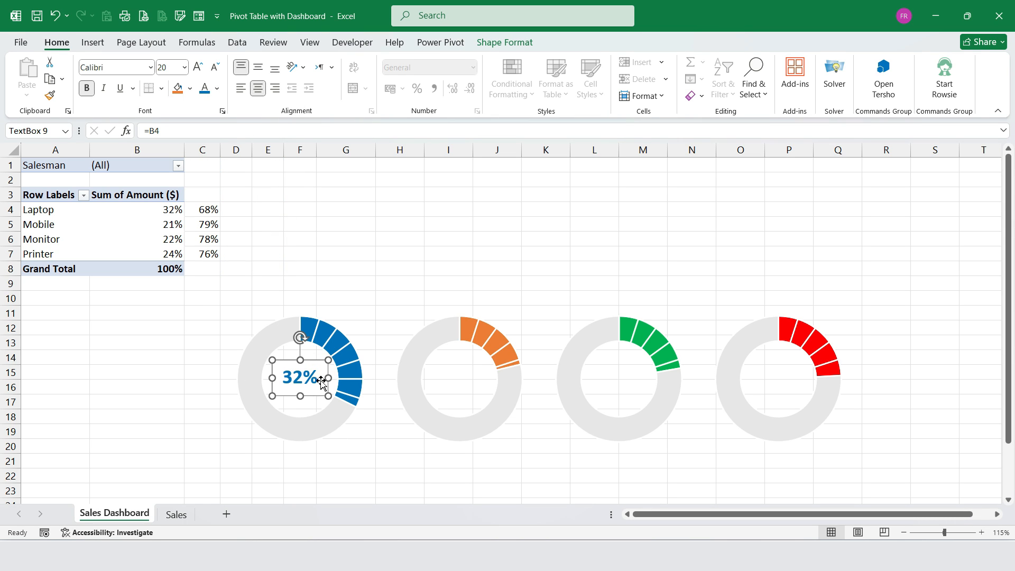
left_click(520, 44)
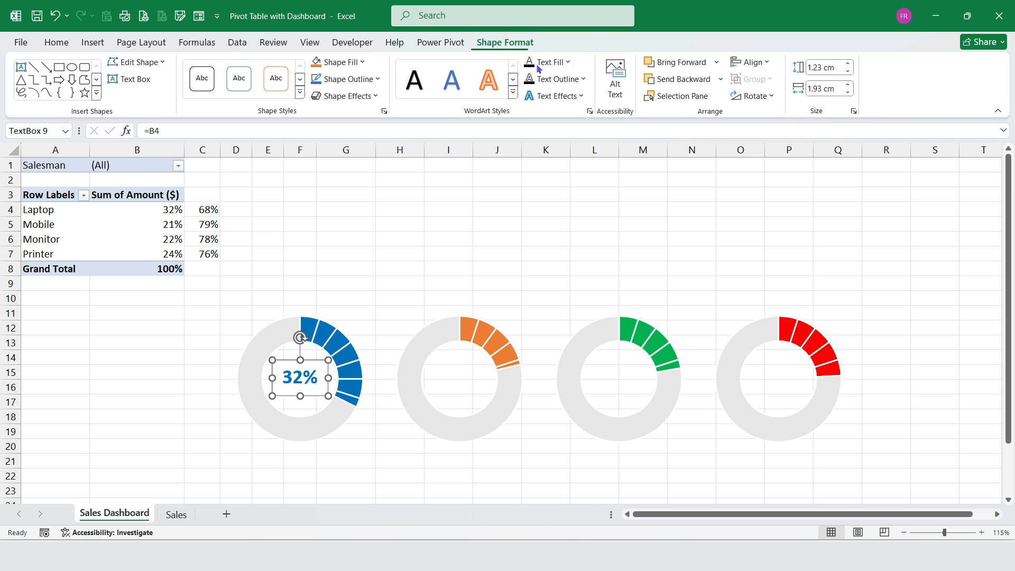
left_click(361, 63)
left_click(332, 227)
Step: Duplicate the Laptop percentage text box three times and place the copies in the centres of the orange, green and red doughnuts
key("ctrl+d")
key("ctrl+d")
key("ctrl+d")
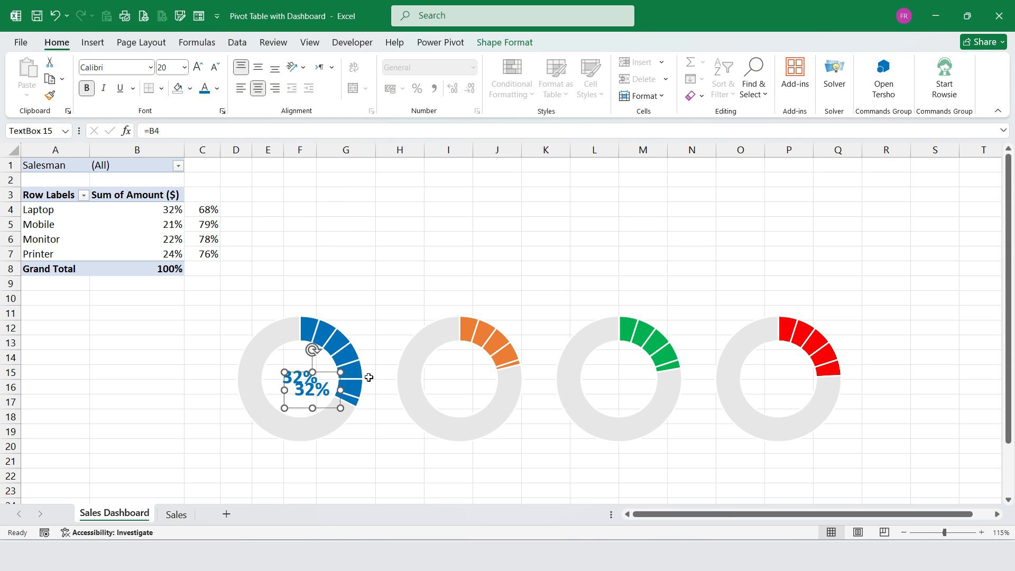
left_click_drag(353, 400, 474, 357)
left_click(346, 405)
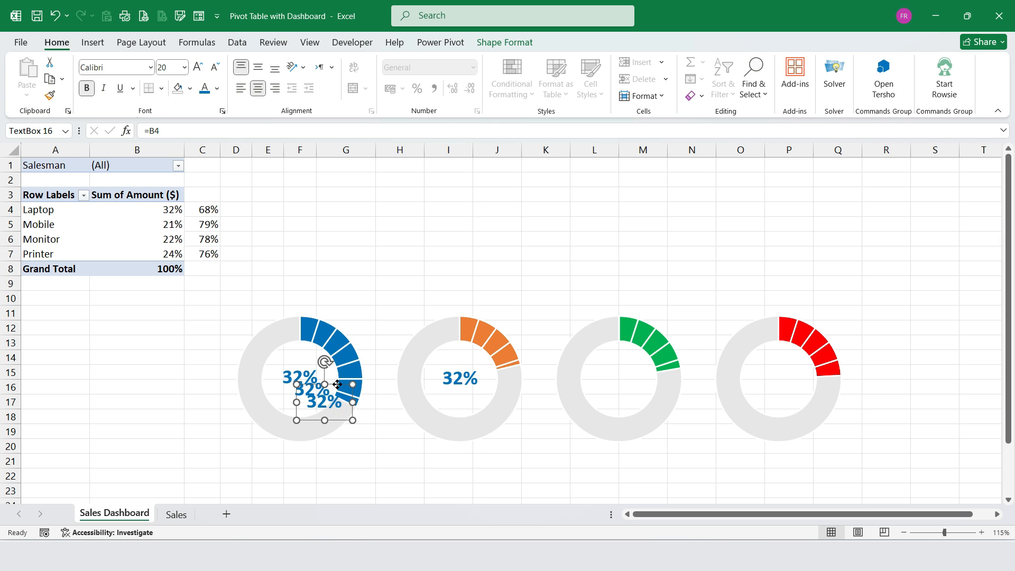
left_click_drag(346, 405, 628, 363)
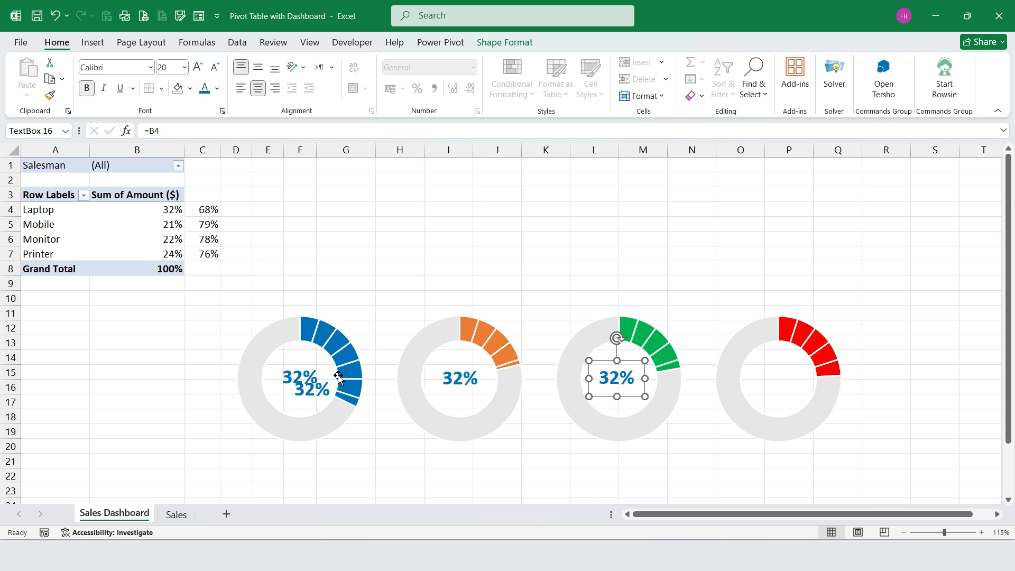
left_click(325, 384)
left_click_drag(324, 374, 793, 361)
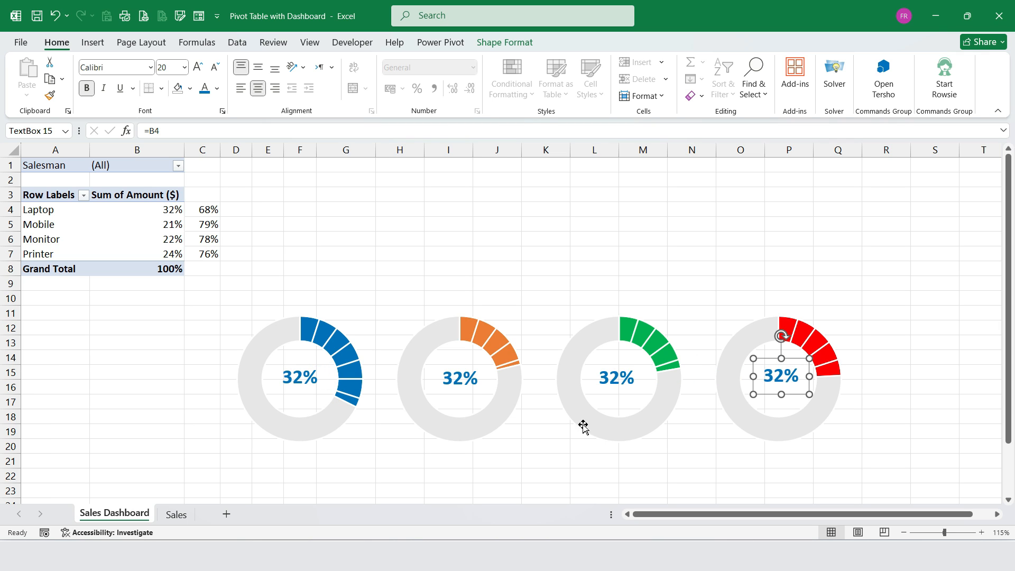
Step: Link the text box in the orange Mobile doughnut to the Mobile percentage with =B5
left_click(459, 378)
left_click(458, 378)
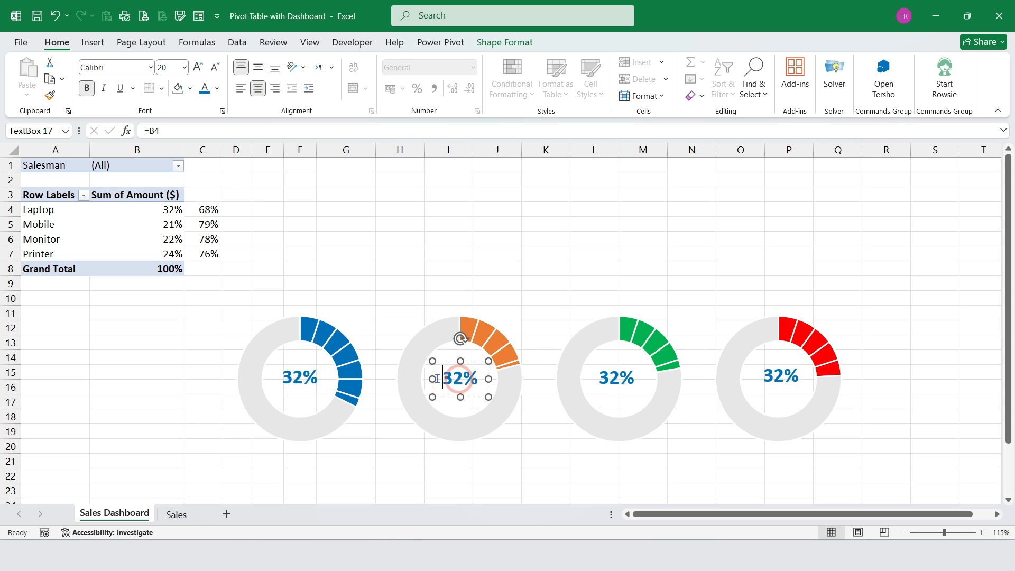
left_click(436, 378)
key("shift+End")
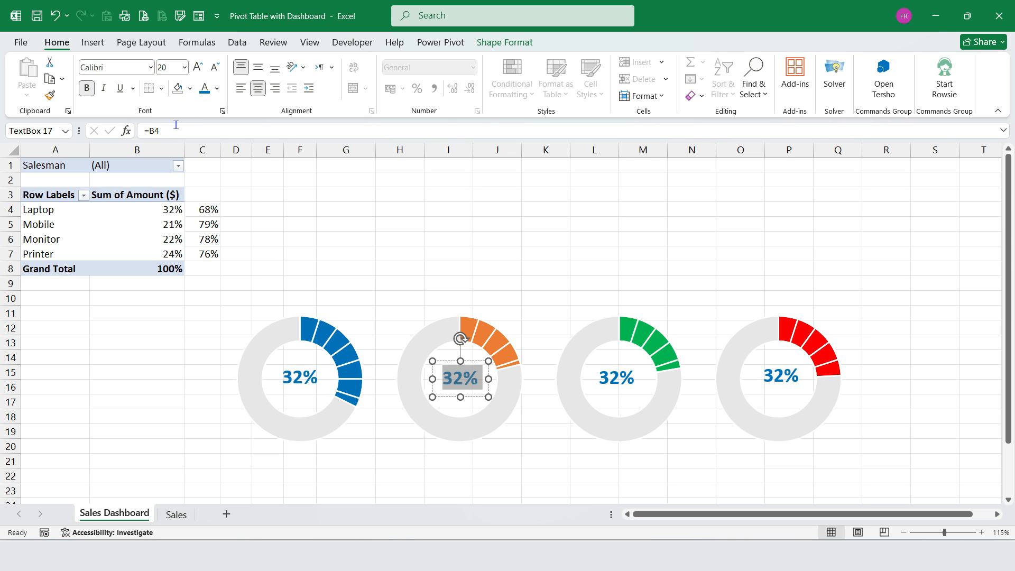
key("BackSpace")
type("5")
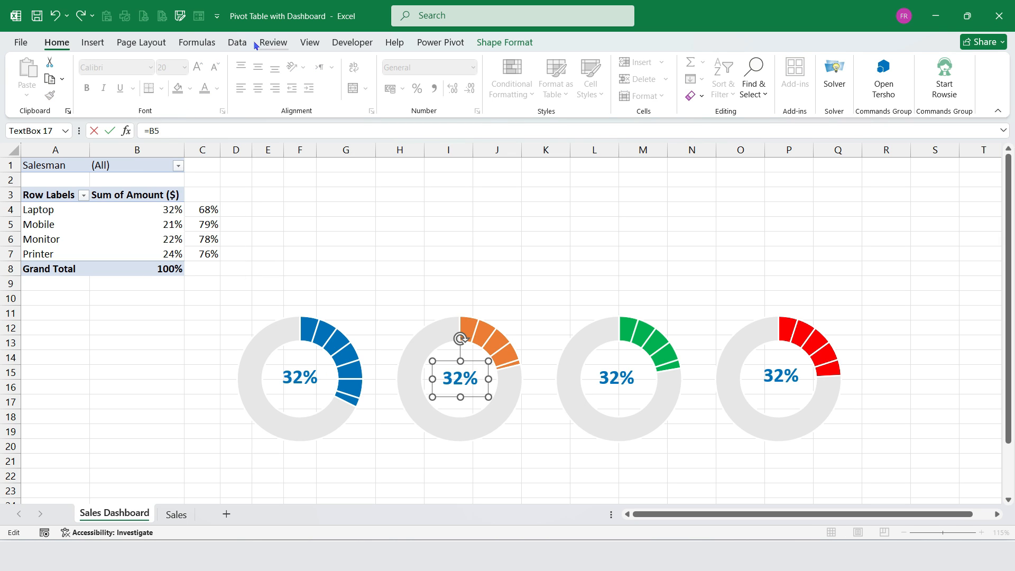
key("Return")
Step: Link the text box in the green Monitor doughnut to the Monitor percentage with =B6
left_click(610, 380)
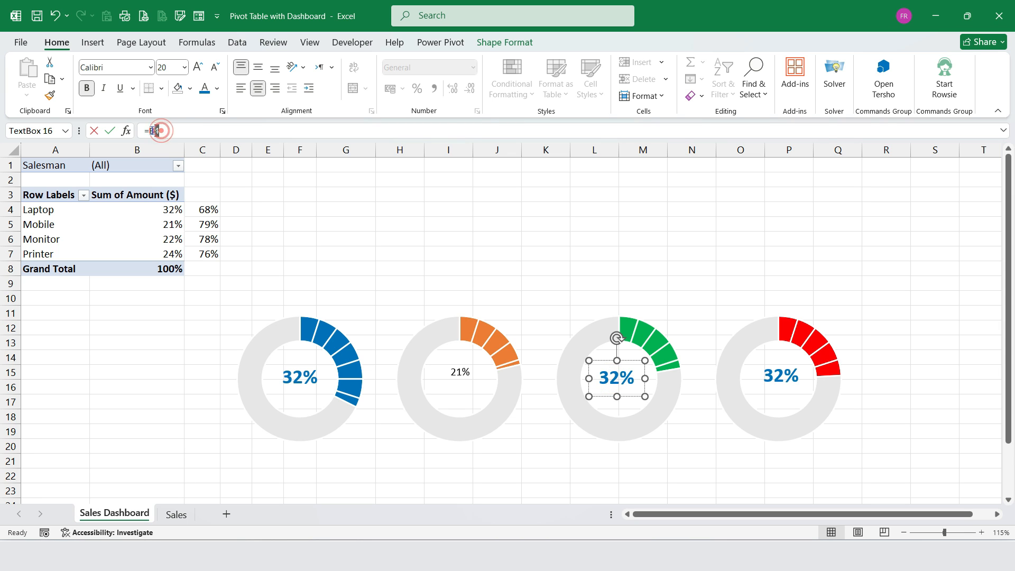
left_click(153, 131)
type("6")
key("Return")
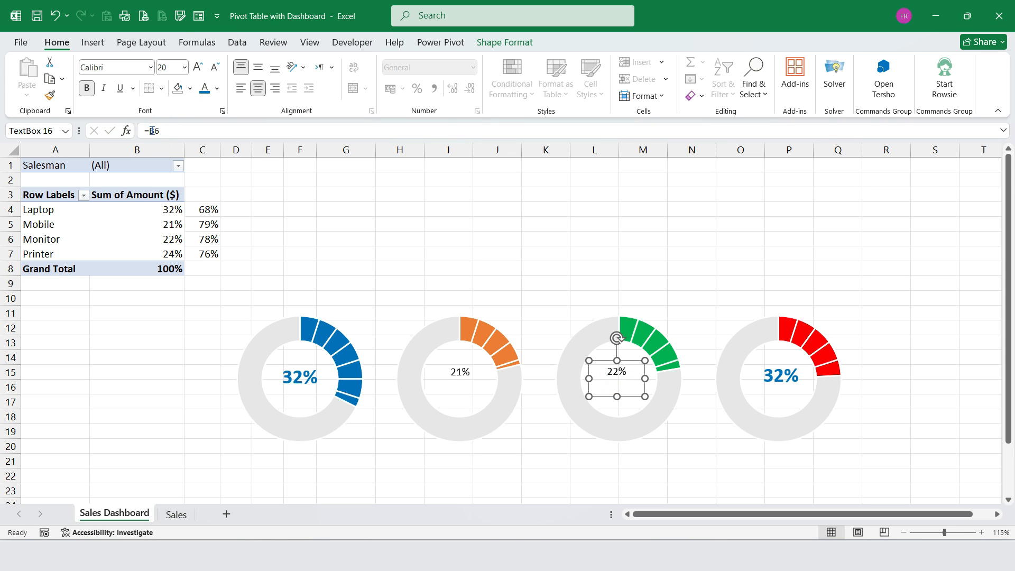
Step: Link the text box in the red Printer doughnut to the Printer percentage with =B7
left_click(791, 380)
left_click(165, 133)
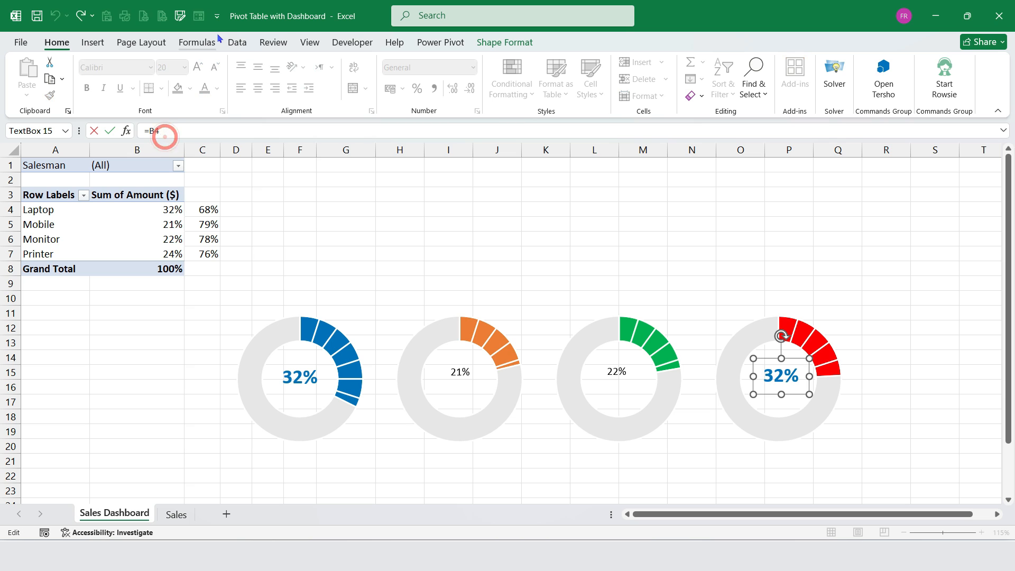
key("BackSpace")
type("7")
key("Return")
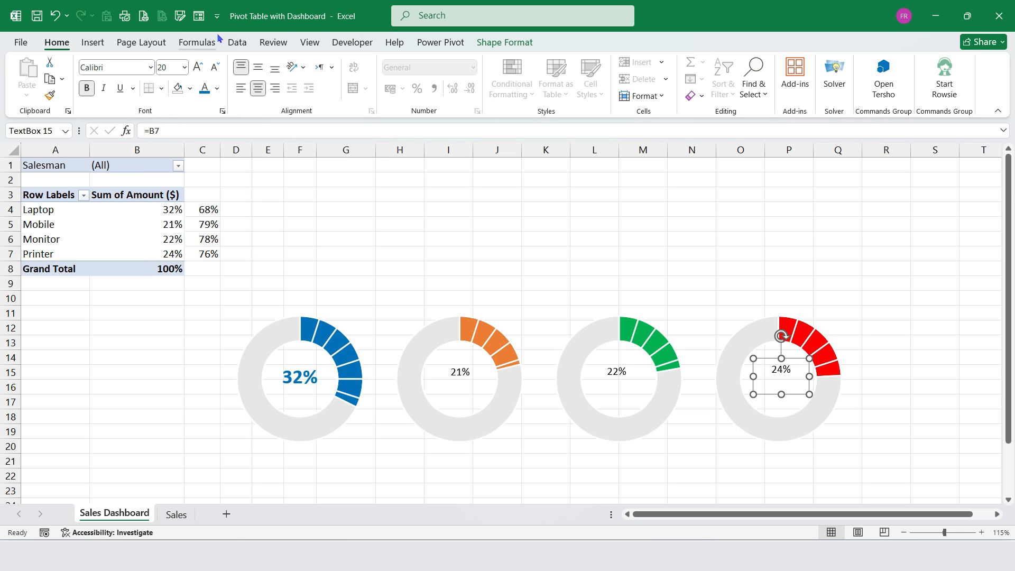
Step: Copy the Laptop percentage's formatting onto the Mobile, Monitor and Printer percentage text boxes with Format Painter
left_click(310, 386)
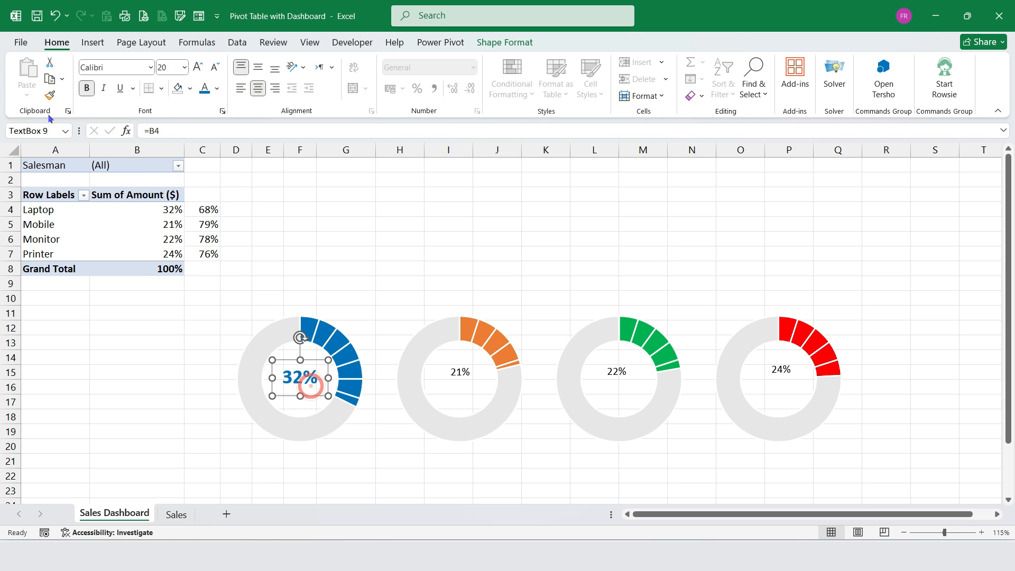
left_click(50, 95)
left_click(458, 374)
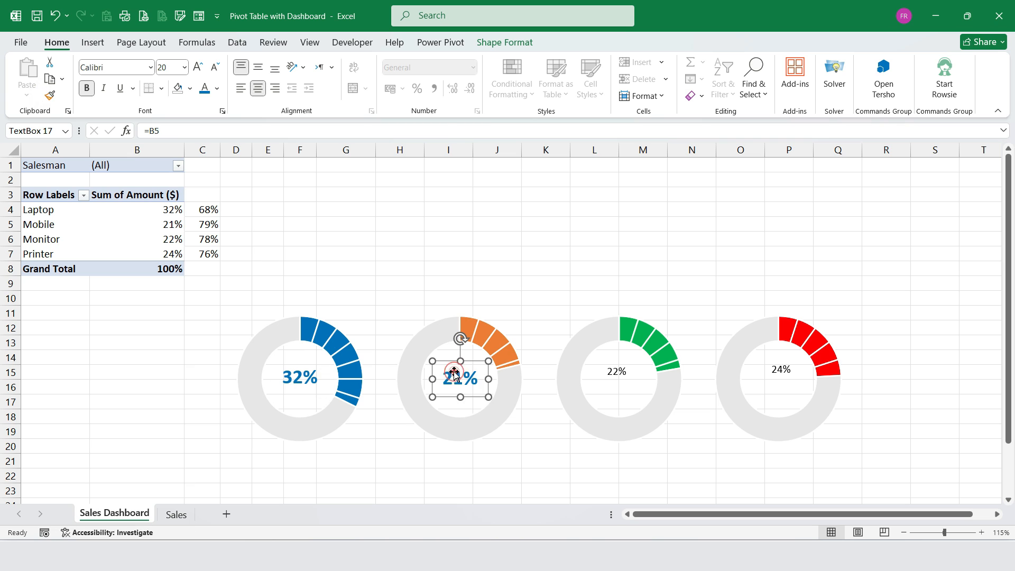
left_click(50, 95)
left_click(612, 372)
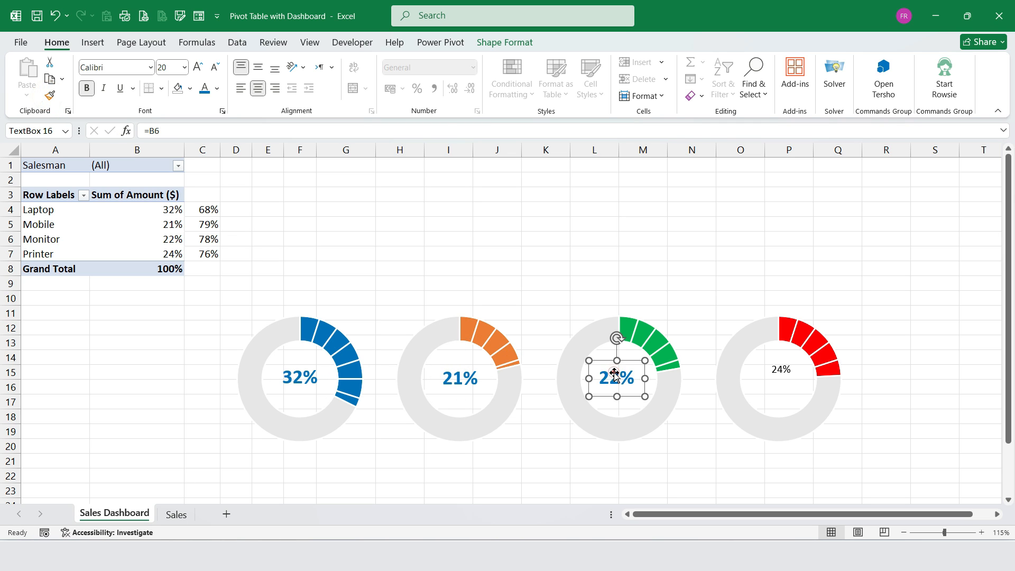
left_click(50, 95)
left_click(778, 372)
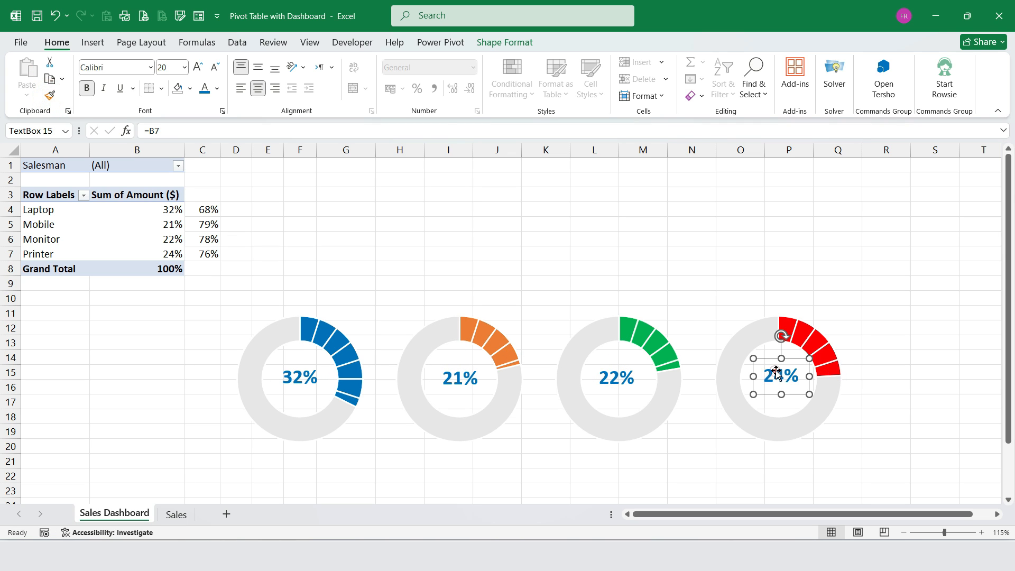
Step: Select all four percentage text boxes, align them by their top edges, and clear the selection
left_click(316, 377)
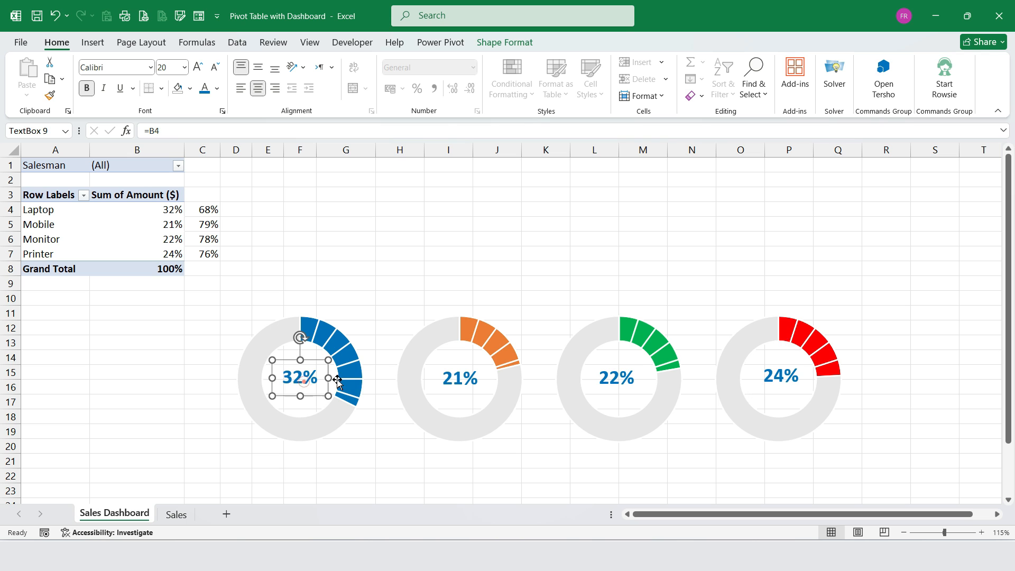
left_click(438, 378, "ctrl")
left_click(620, 377, "ctrl")
left_click(765, 374, "ctrl")
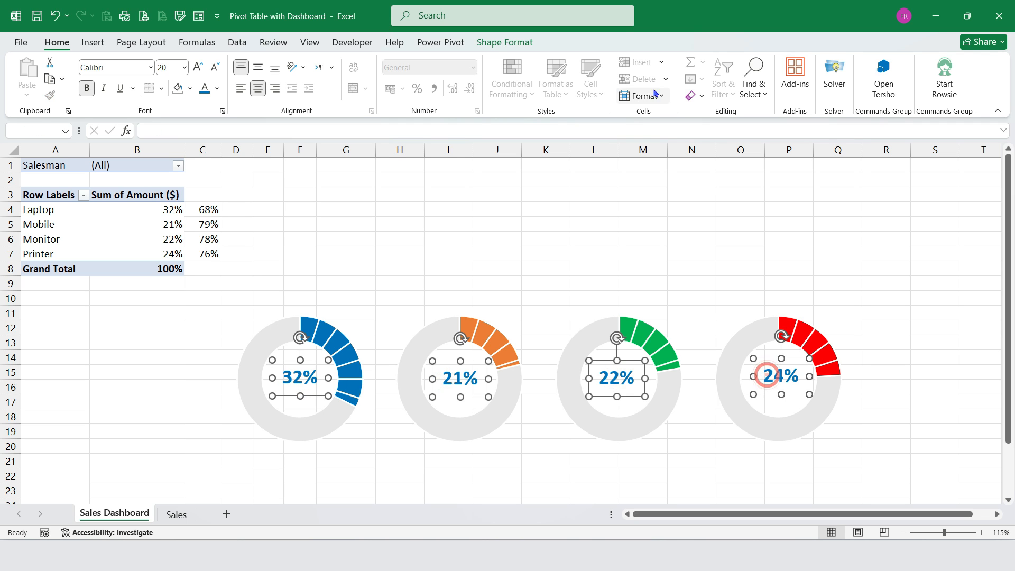
left_click(504, 42)
left_click(751, 62)
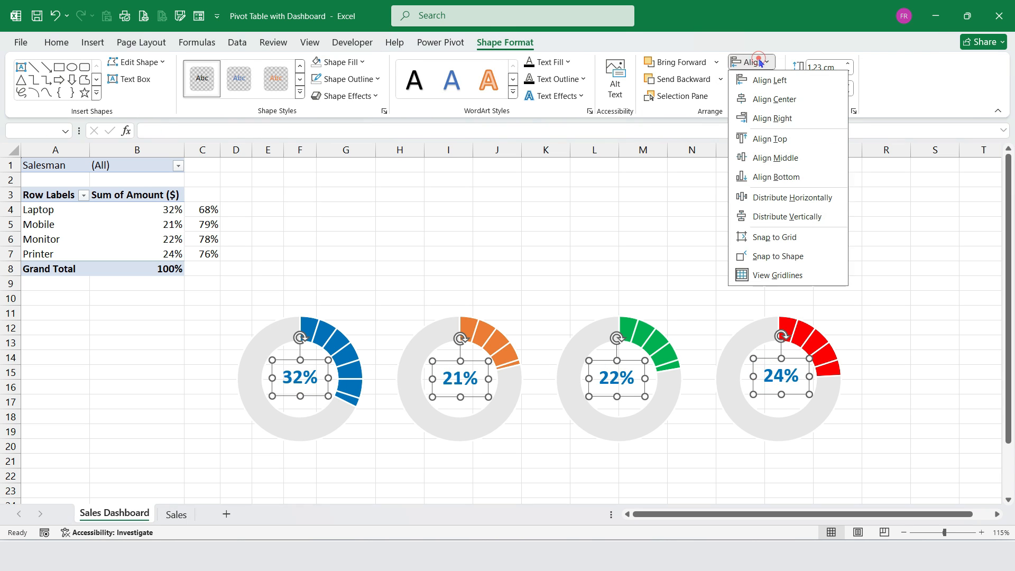
left_click(770, 140)
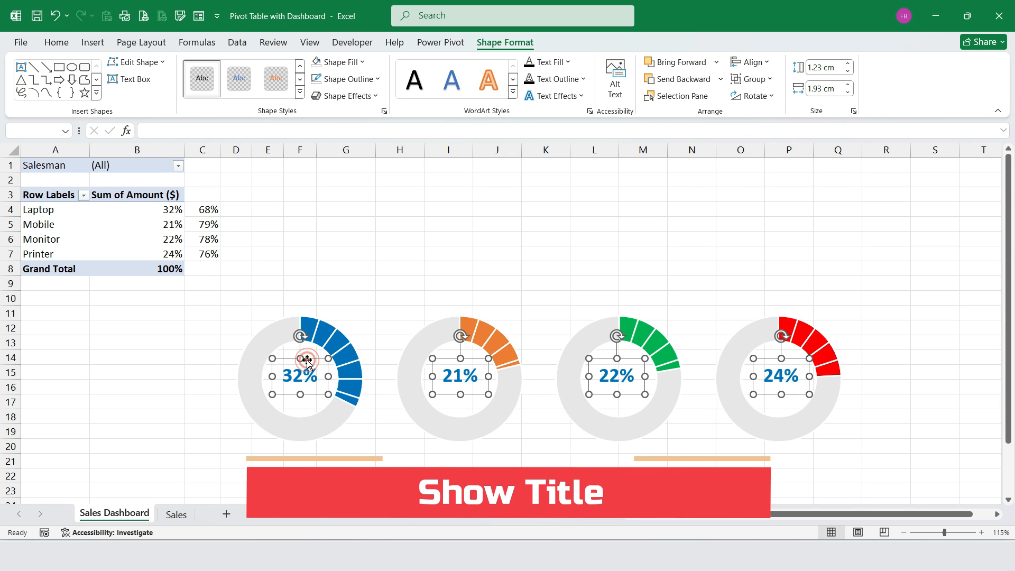
left_click(400, 255)
Step: Duplicate the Laptop percentage text box and place the copy centred just below the blue doughnut
left_click(306, 373)
left_click(307, 371)
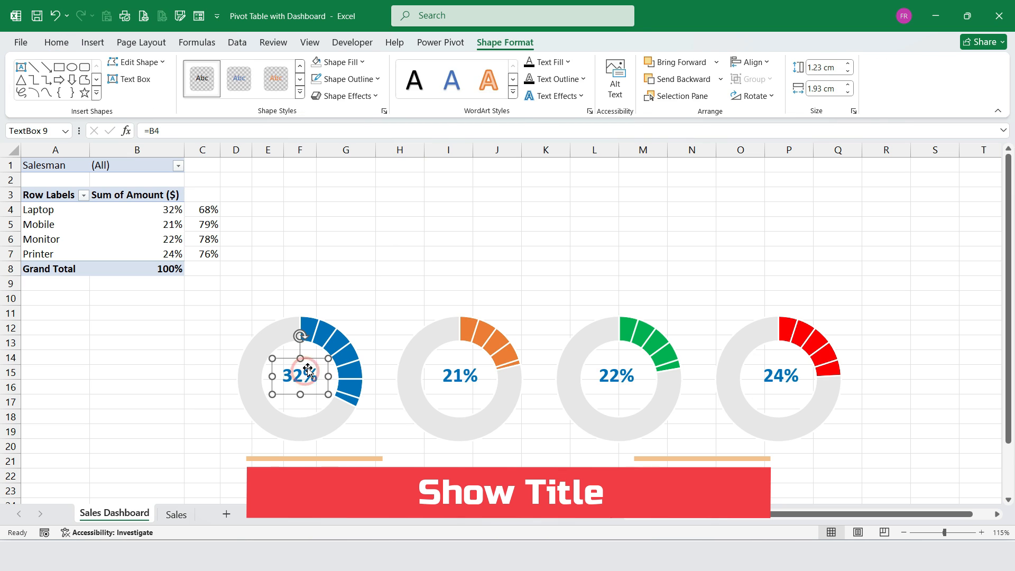
key("ctrl+d")
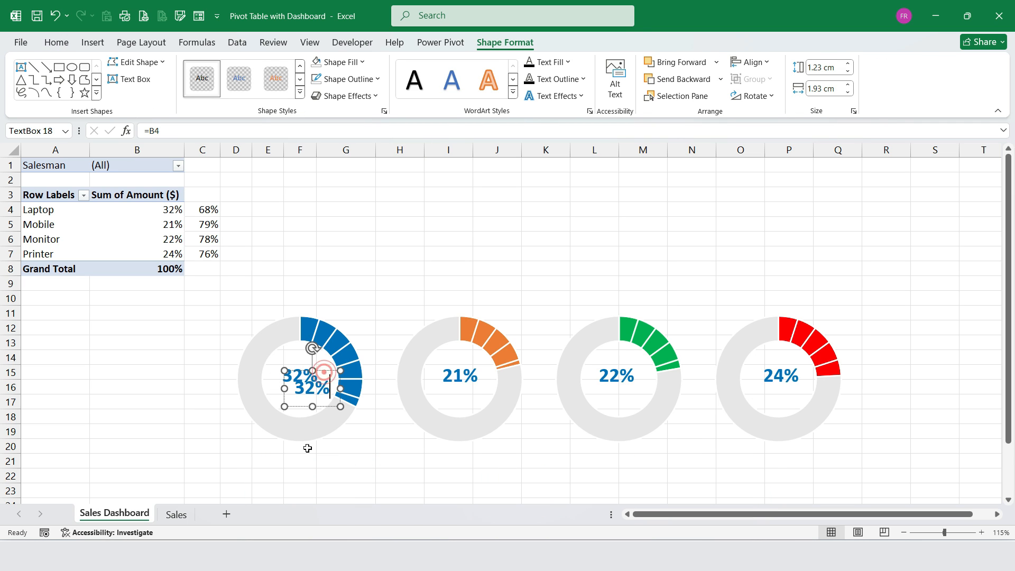
left_click_drag(334, 407, 316, 480)
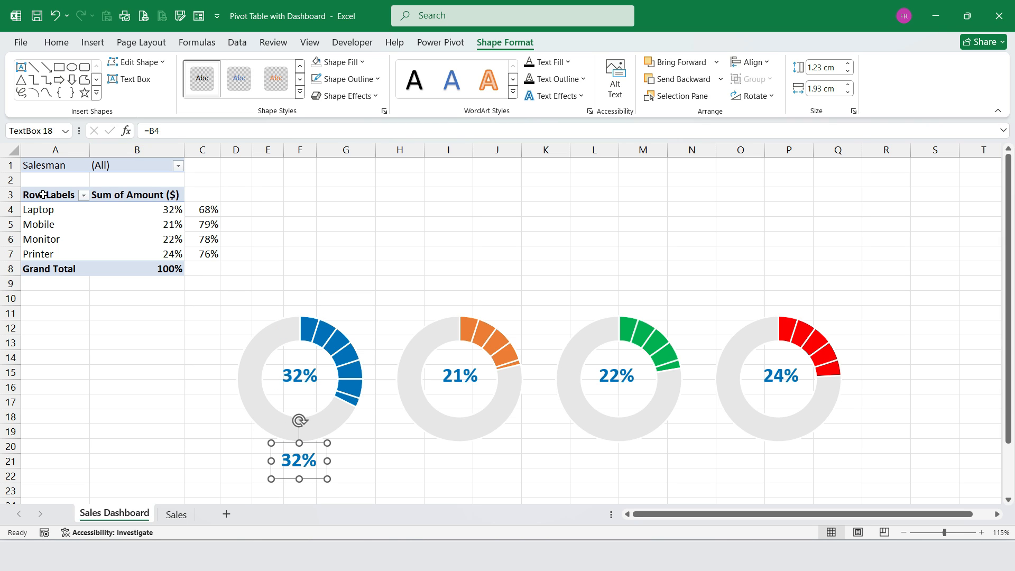
Step: Link the text box below the blue doughnut to the Laptop row label with =A4
double_click(154, 131)
type("A4")
key("Return")
Step: Copy the Laptop title text box and place three pasted copies below the orange, green and red doughnuts
key("ctrl+d")
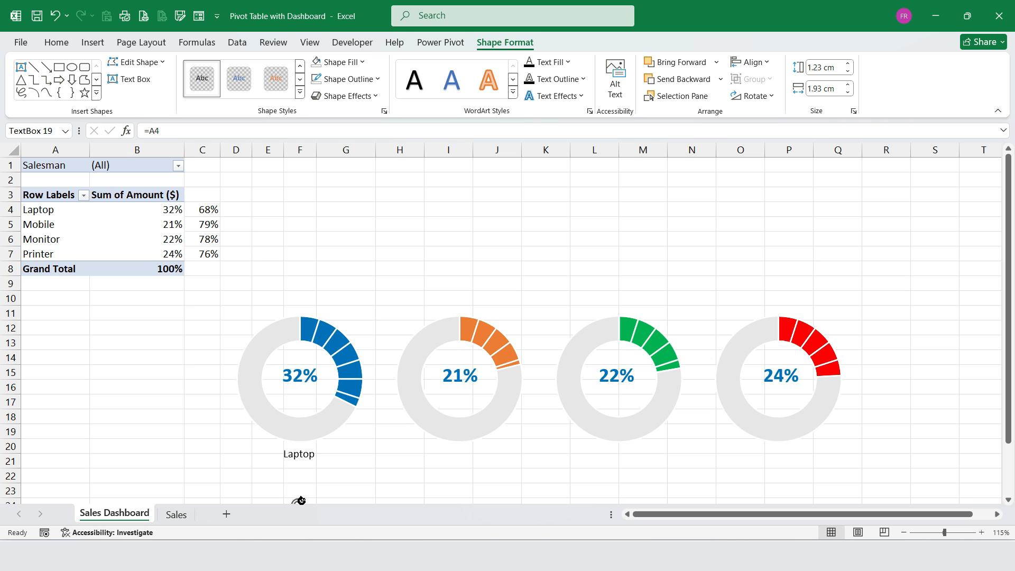
key("ctrl+z")
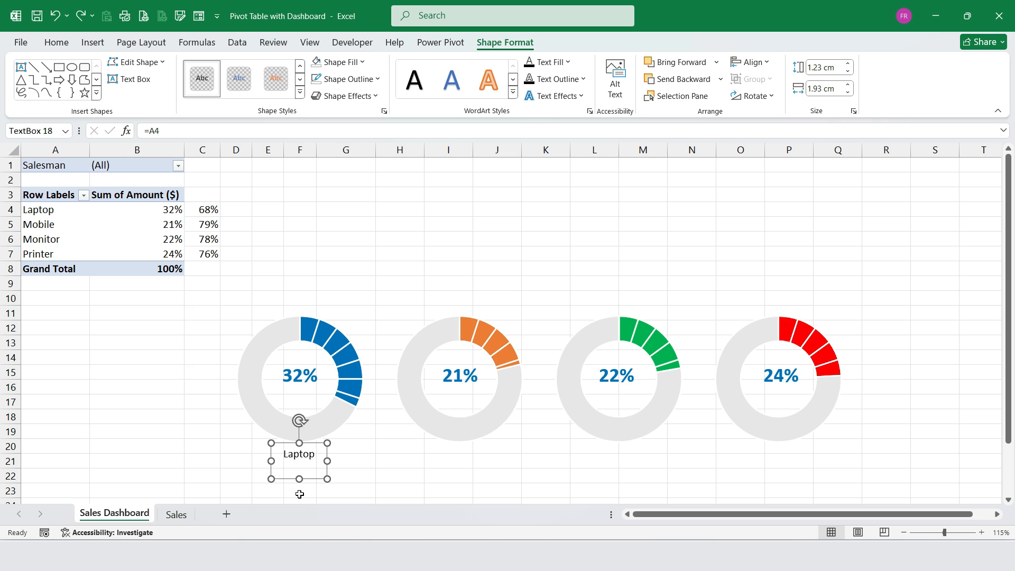
right_click(310, 452)
left_click(349, 116)
key("ctrl+v")
left_click_drag(329, 459, 631, 450)
key("ctrl+v")
key("ctrl+v")
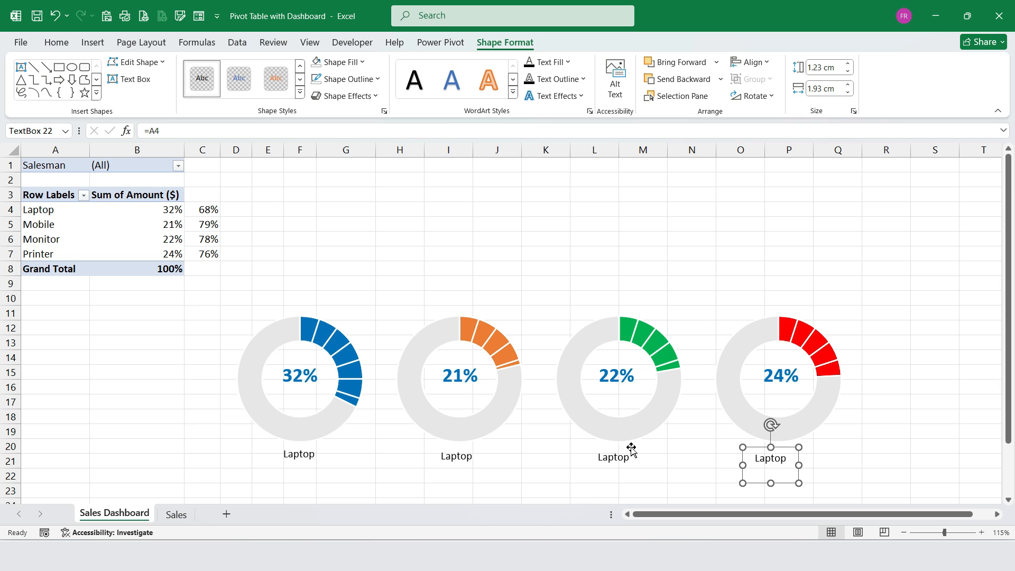
Step: Link the title text box below the orange doughnut to the Mobile row label with =A5
left_click(297, 387)
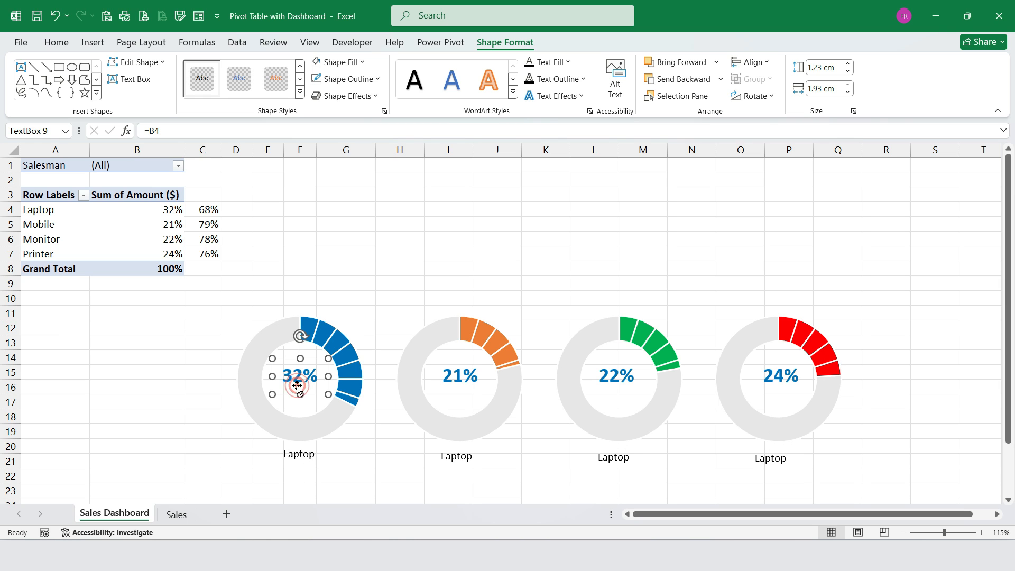
left_click(455, 456)
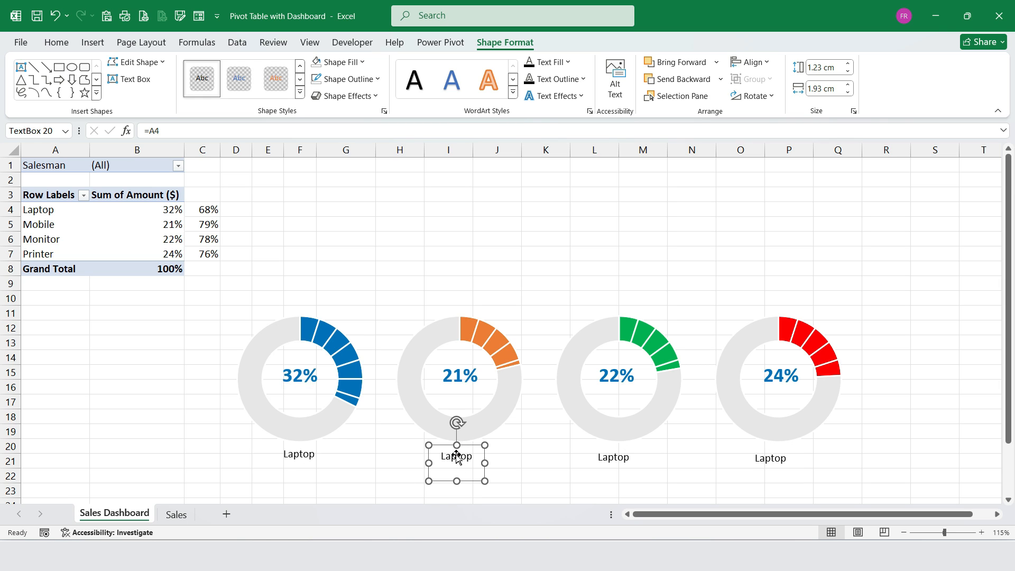
left_click(160, 131)
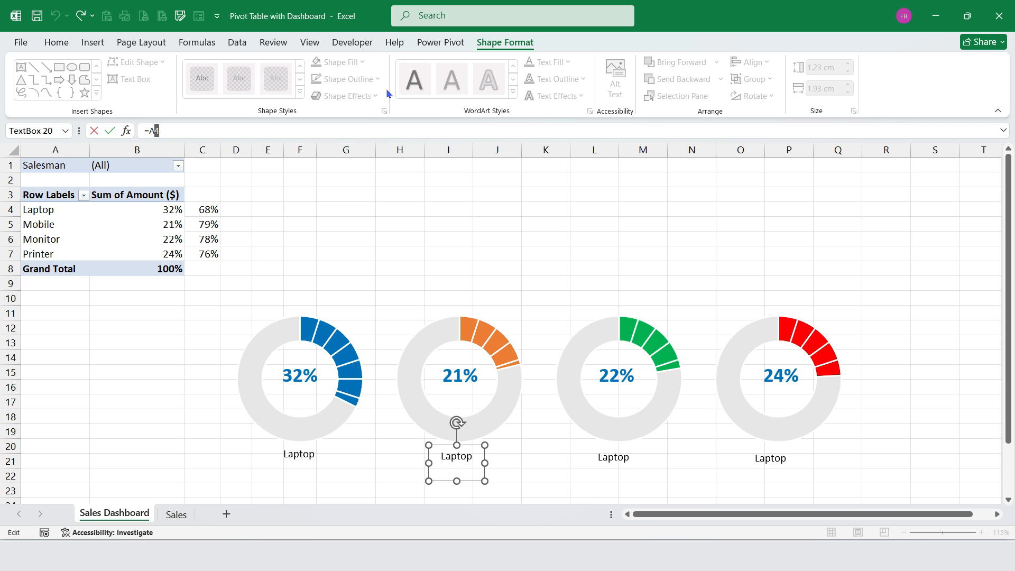
type("5")
key("Return")
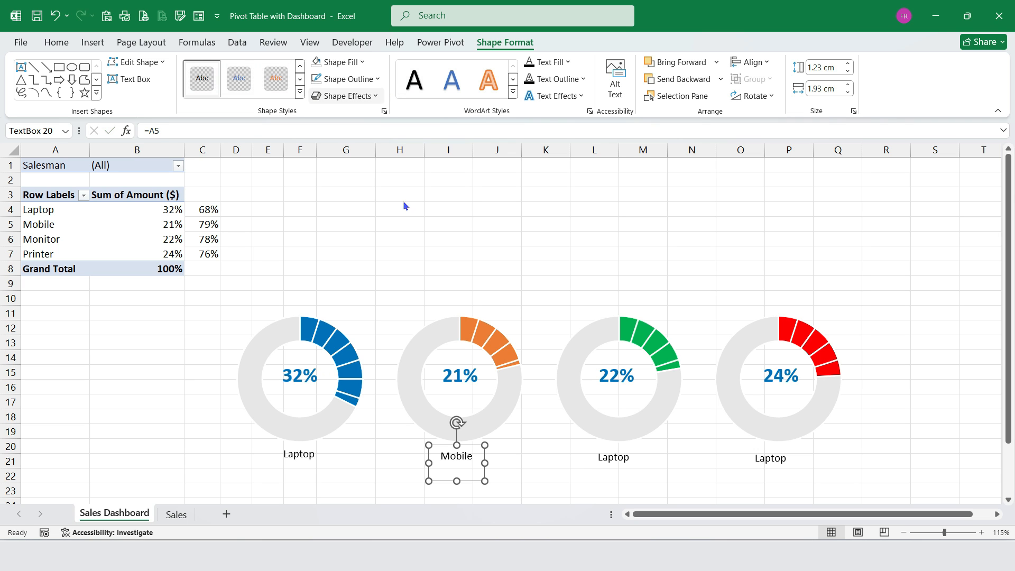
Step: Link the title text box below the green doughnut to the Monitor row label with =A6
left_click(616, 461)
left_click(159, 130)
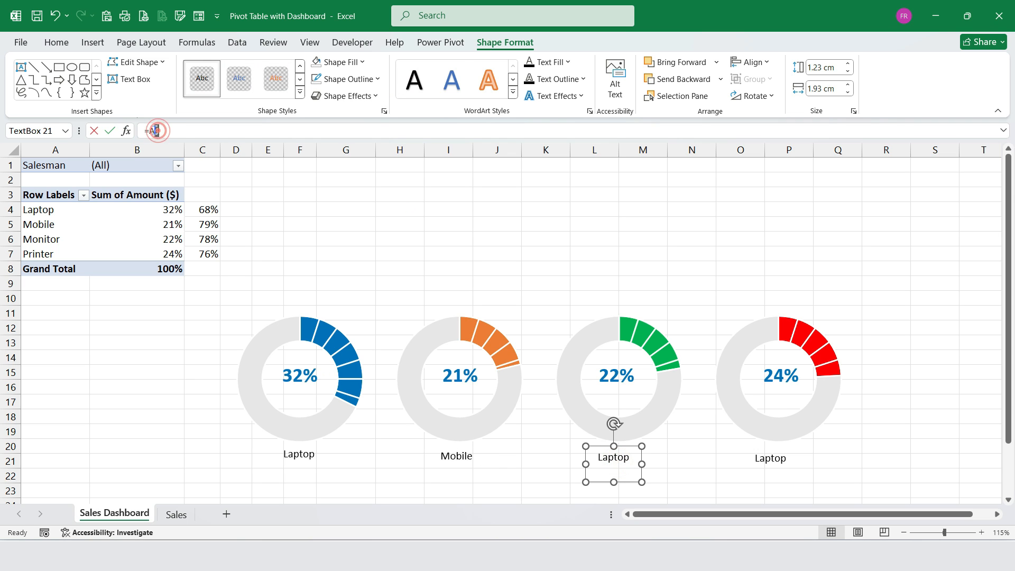
key("BackSpace")
type("6")
key("Return")
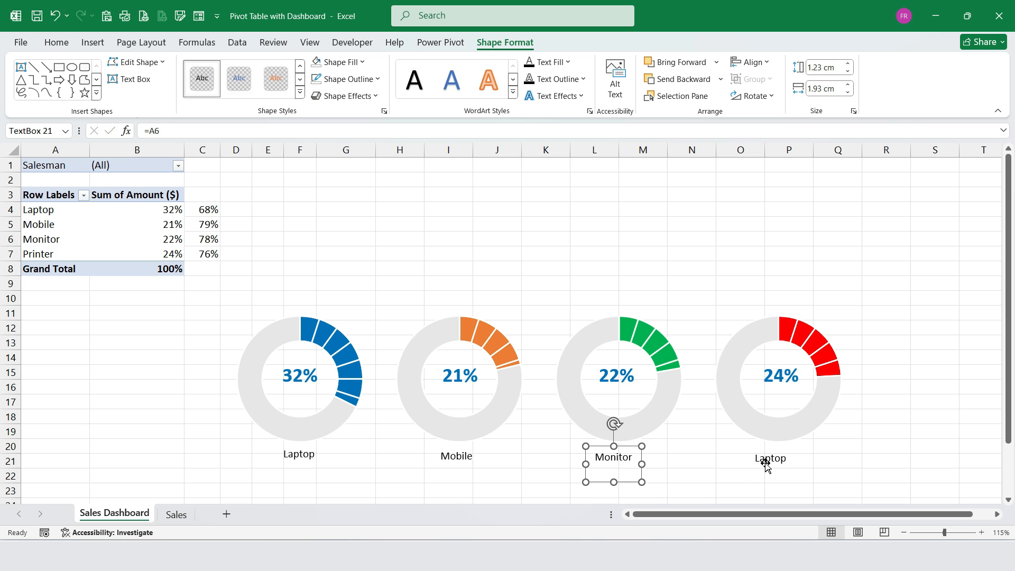
Step: Link the title text box below the red doughnut to the Printer row label with =A7
left_click(767, 465)
left_click(158, 130)
key("BackSpace")
type("7")
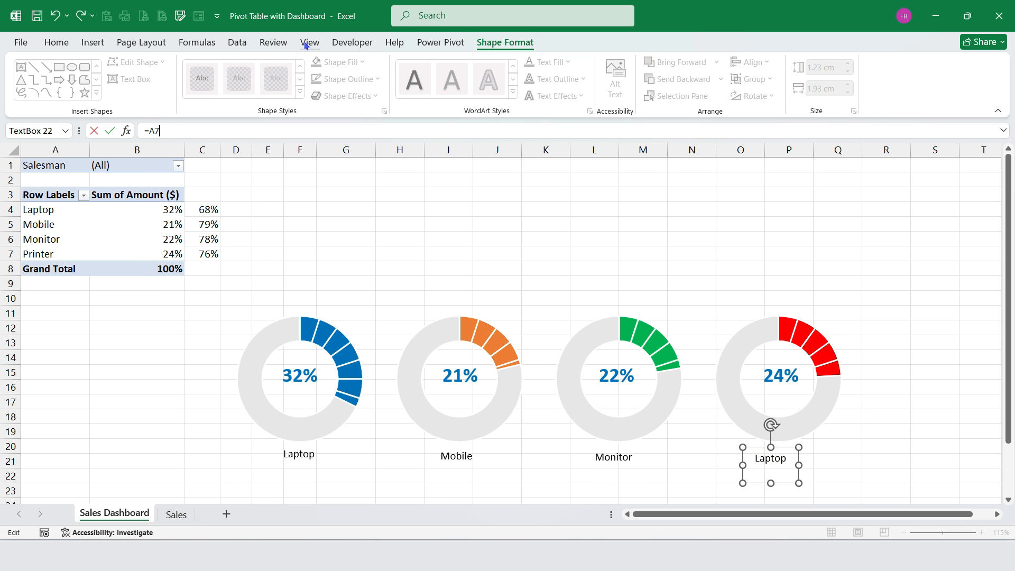
key("Return")
Step: Copy the formatting of the blue doughnut's percentage to the Laptop title and widen its text box to fit the whole word
left_click(293, 372)
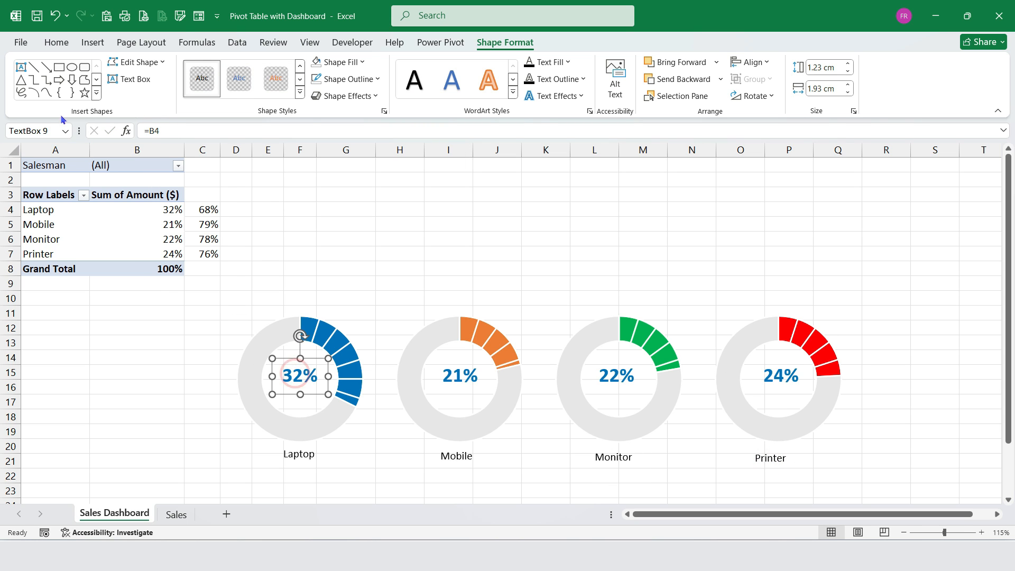
left_click(56, 42)
left_click(50, 95)
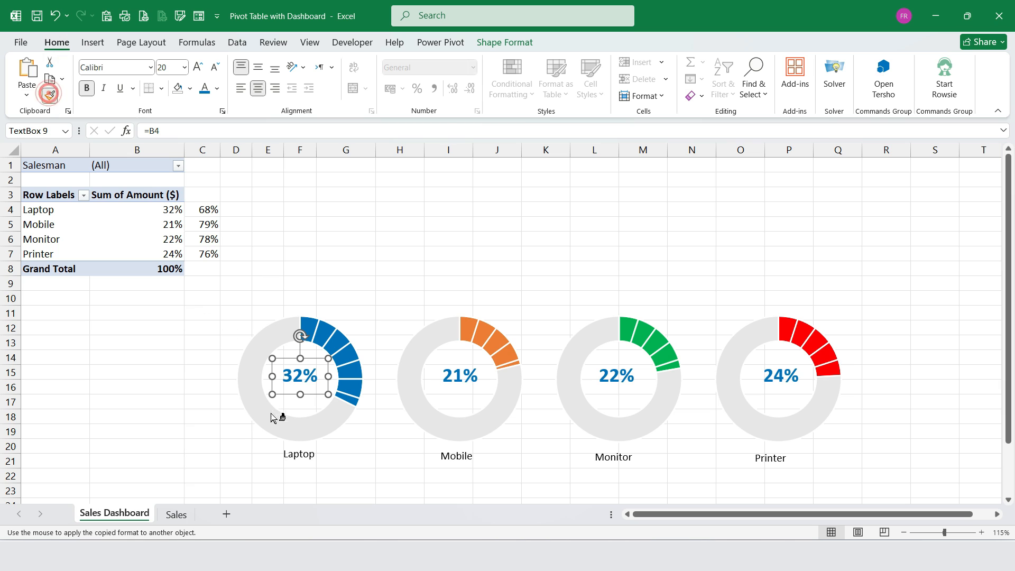
left_click(297, 458)
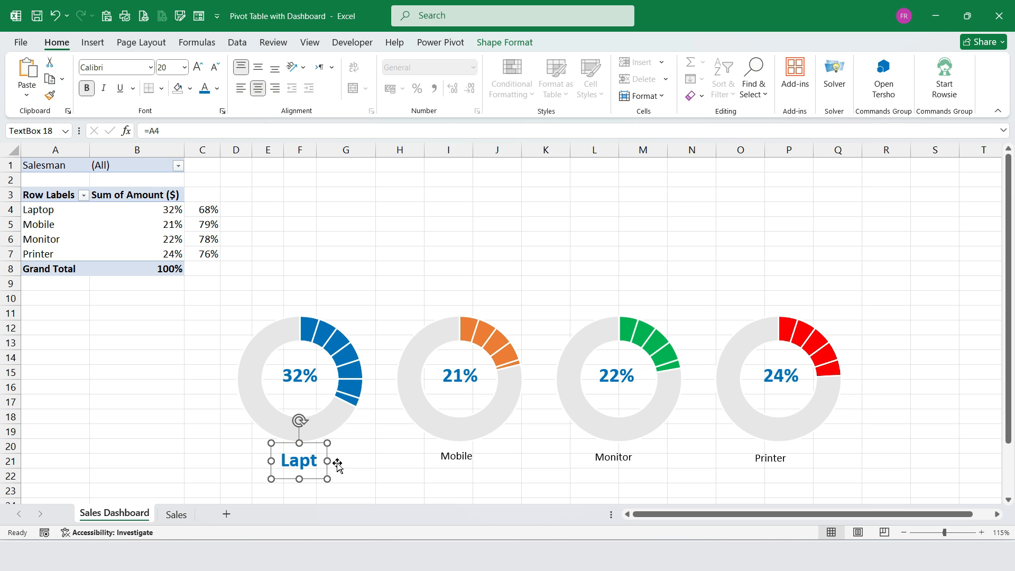
mouse_move(328, 461)
left_mouse_down()
mouse_move(354, 461)
mouse_move(319, 446)
left_mouse_up()
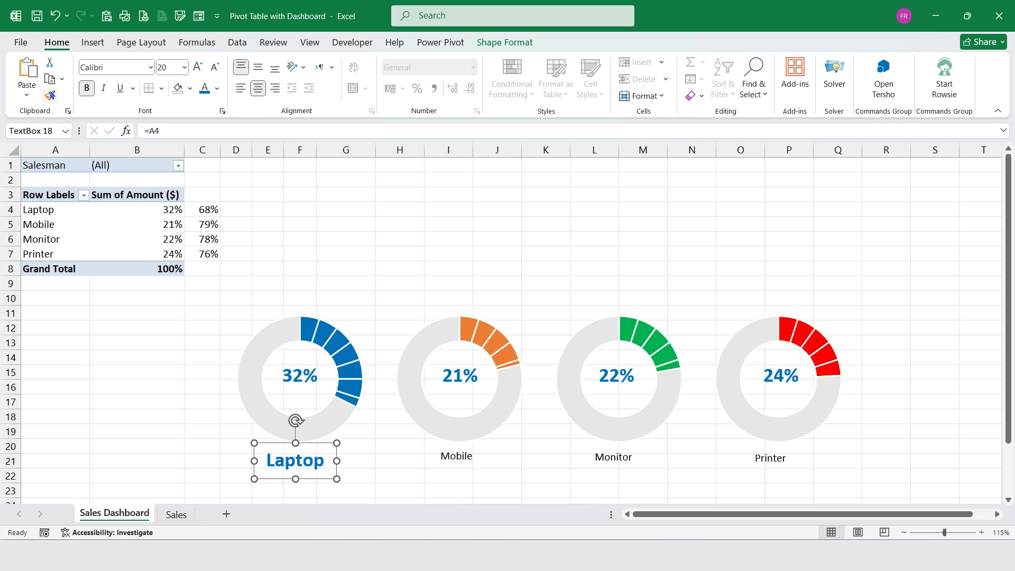
Step: Copy the Laptop title's formatting to the Mobile, Monitor and Printer titles with Format Painter
left_click(52, 98)
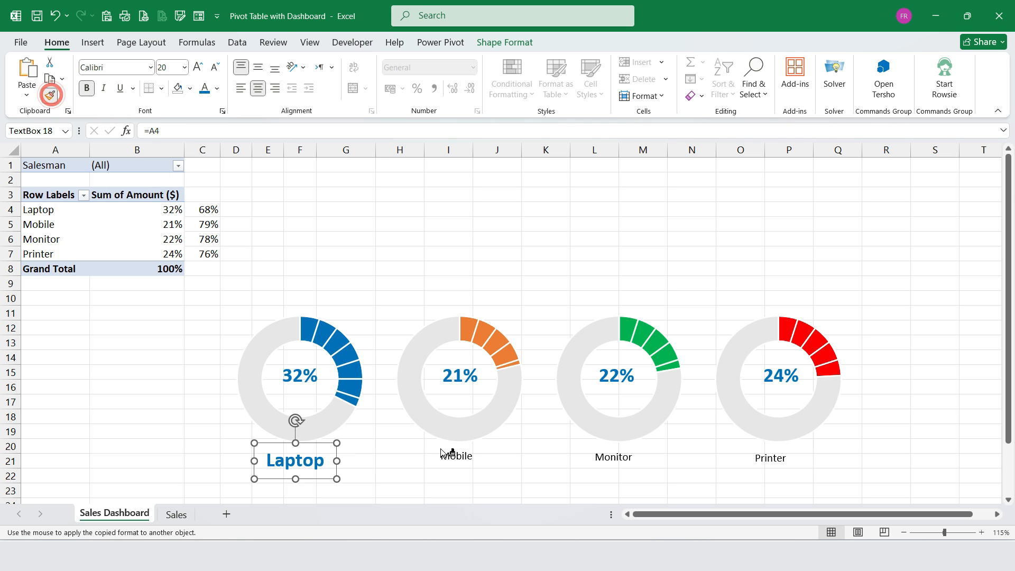
left_click(444, 454)
left_click(50, 95)
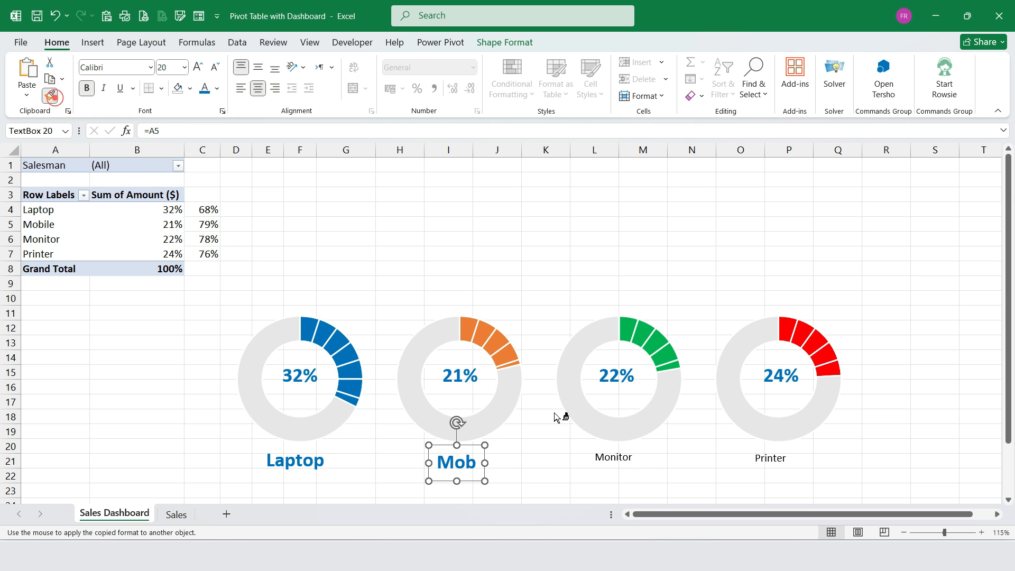
left_click(625, 460)
left_click(51, 96)
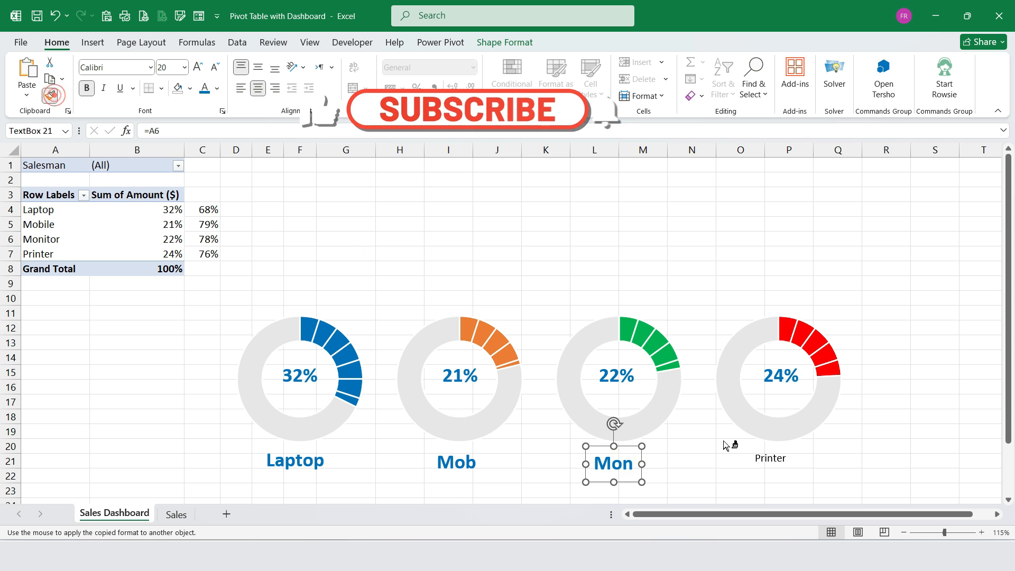
left_click(787, 464)
Step: Widen the Mobile, Monitor and Printer title text boxes together so their full words fit
left_click(608, 463, "ctrl")
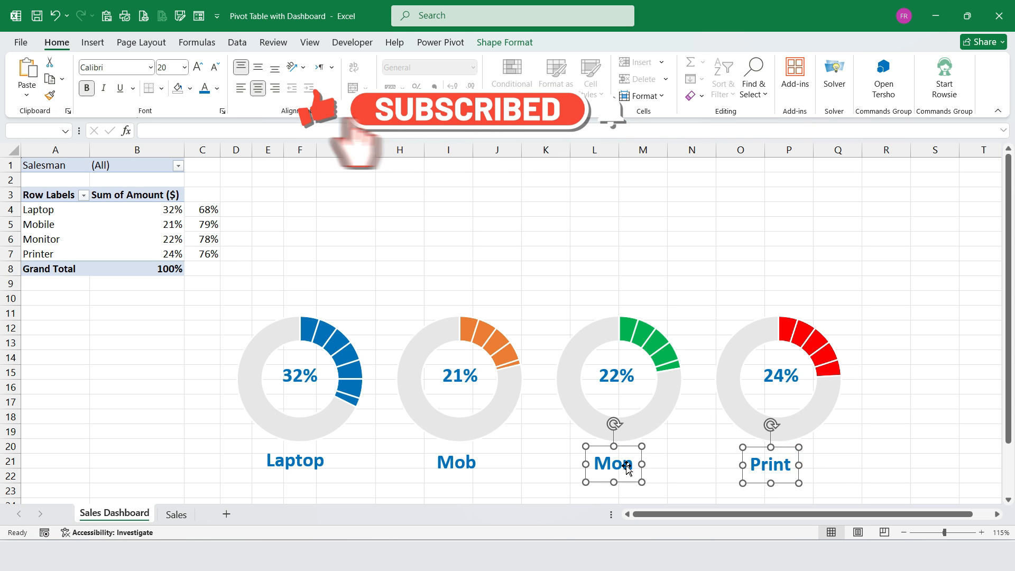
left_click(463, 462, "ctrl")
left_click_drag(484, 463, 537, 463)
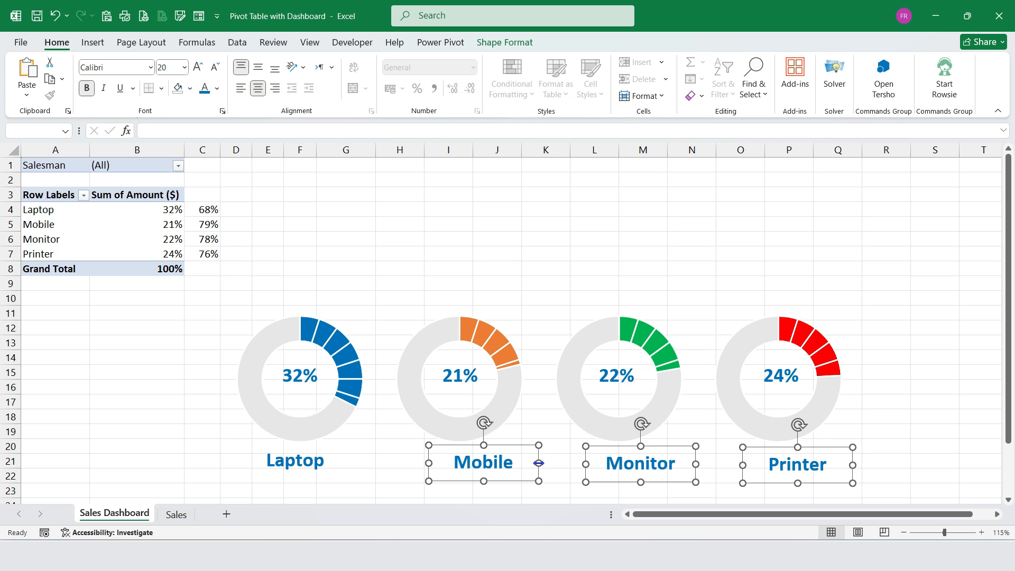
Step: Move the Mobile, Monitor and Printer titles so each sits roughly centred below its doughnut
left_click(532, 443)
left_click(518, 451)
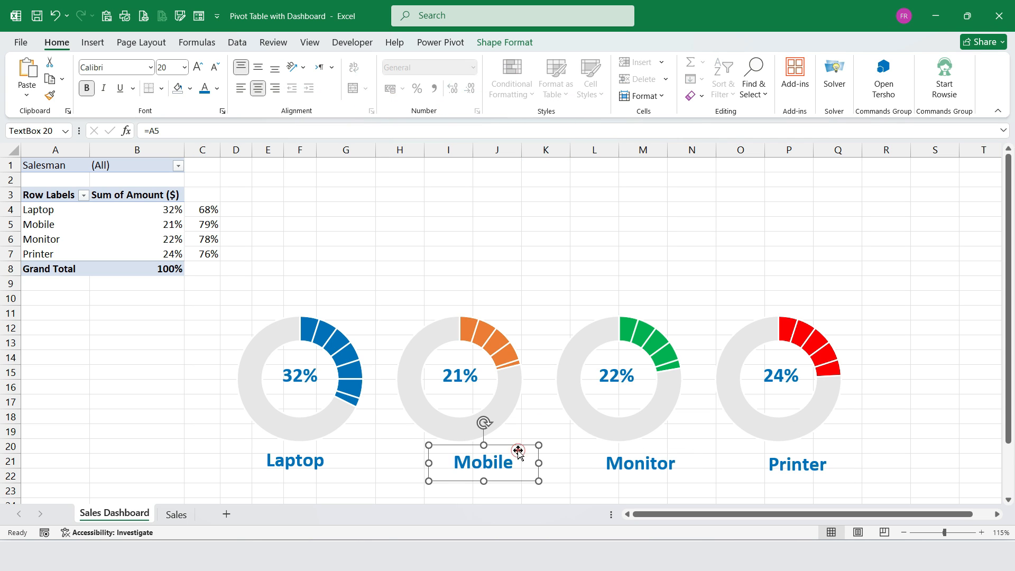
left_click(680, 469)
left_click_drag(669, 447, 654, 446)
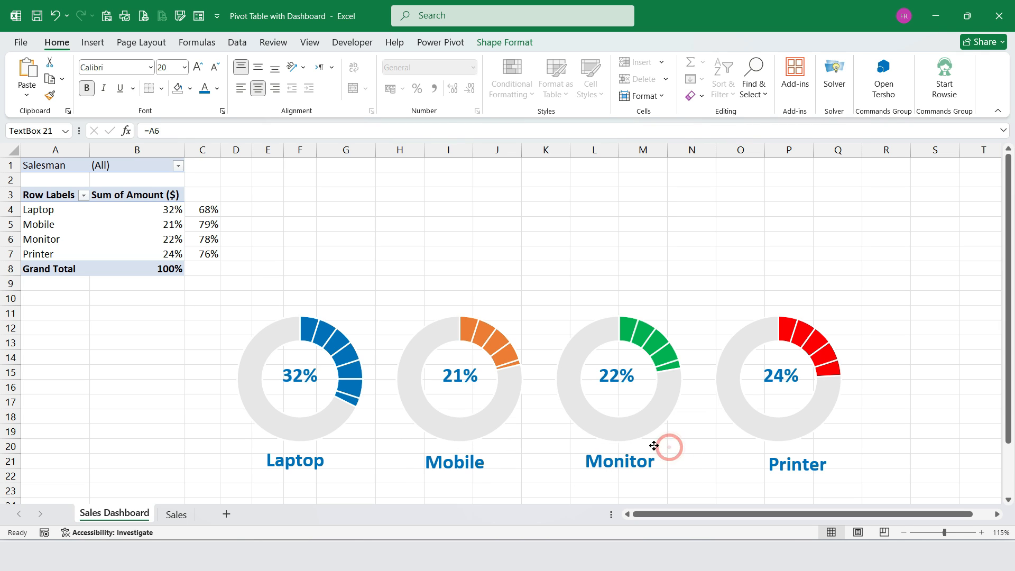
left_click(808, 455)
left_click_drag(817, 451, 797, 448)
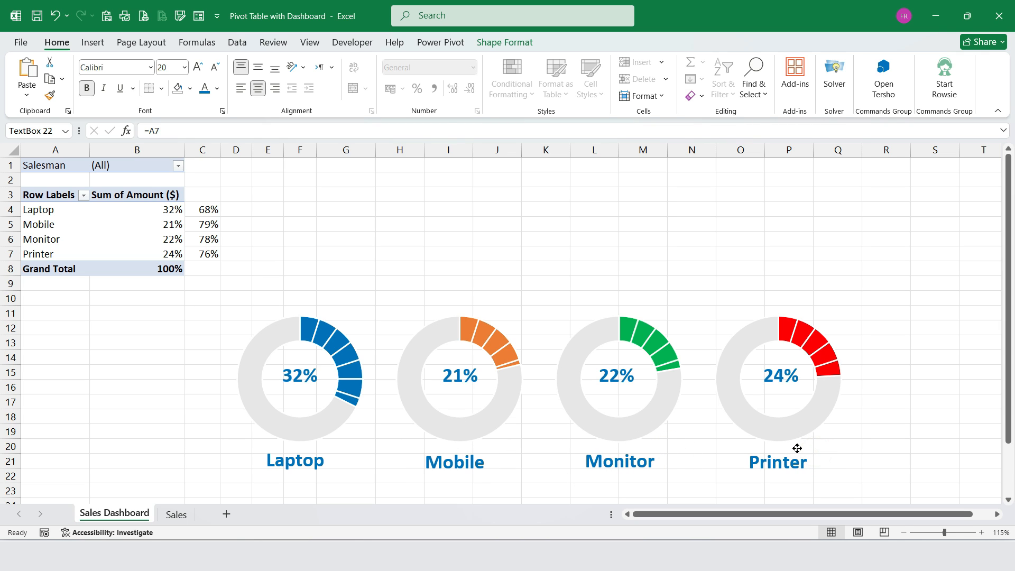
Step: Distribute the four title text boxes horizontally, align them by their top edges, and clear the selection
left_click(640, 467, "shift")
left_click(445, 465, "shift")
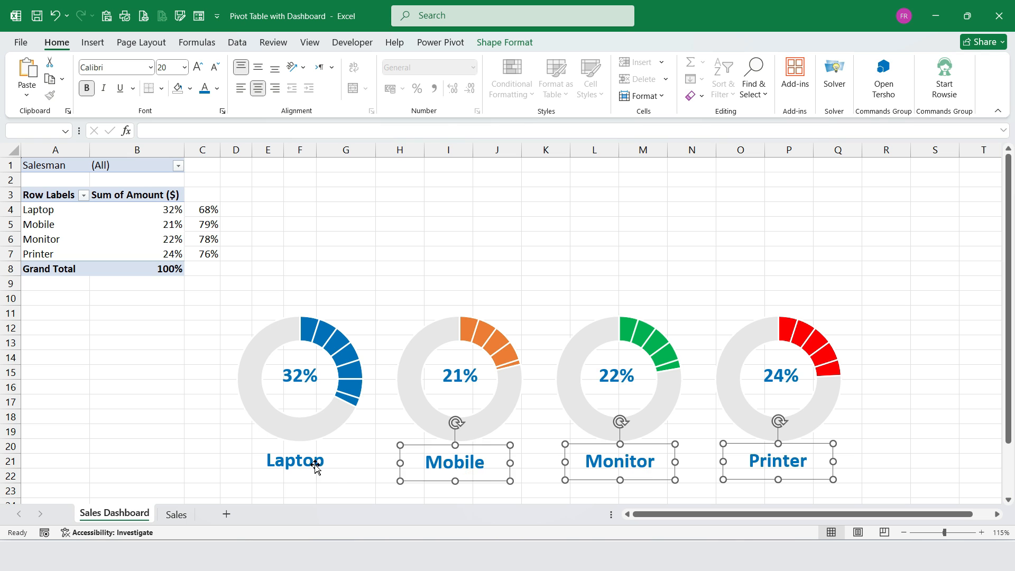
left_click(315, 464, "shift")
left_click(505, 43)
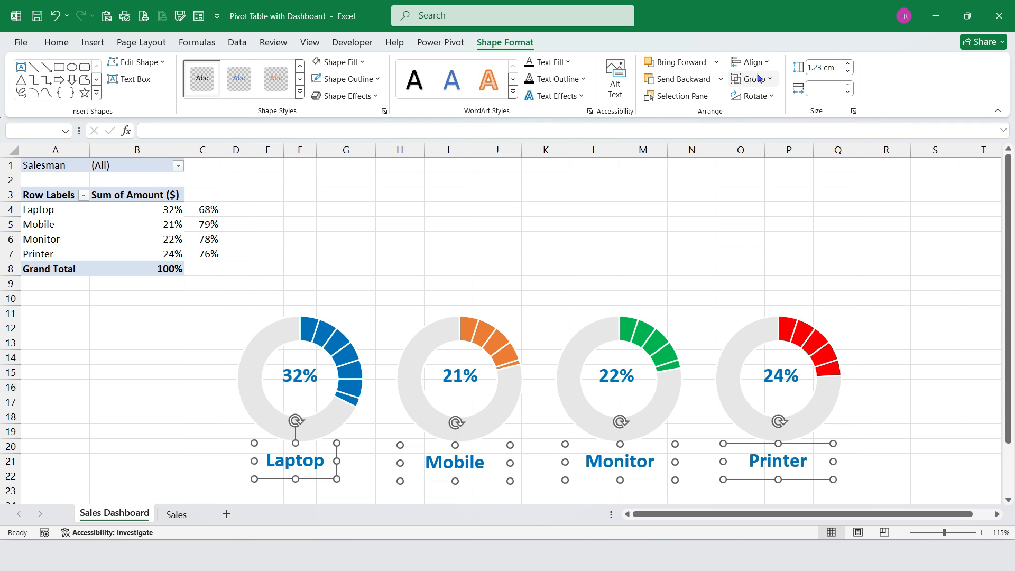
left_click(751, 61)
left_click(784, 195)
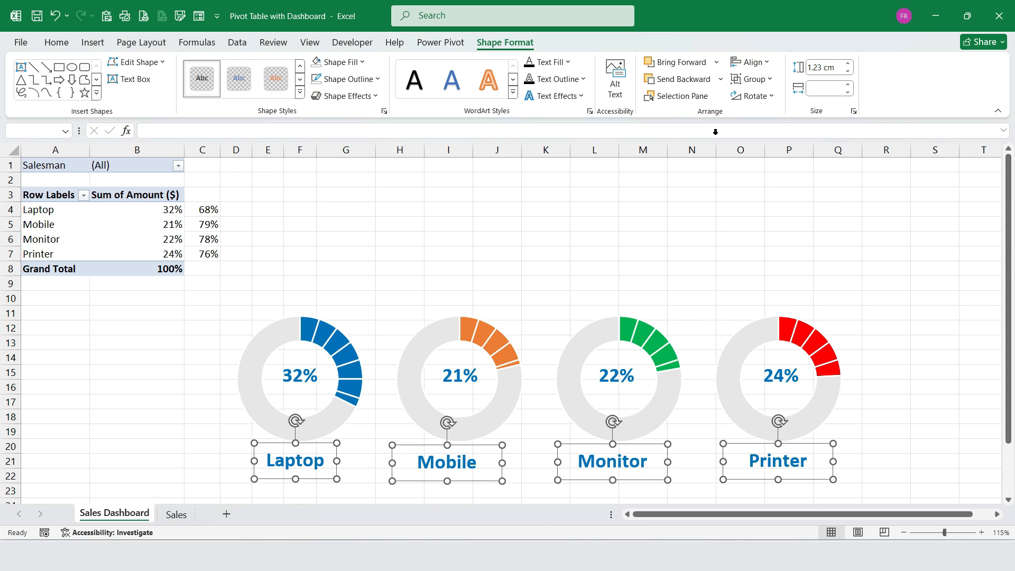
left_click(750, 62)
left_click(778, 140)
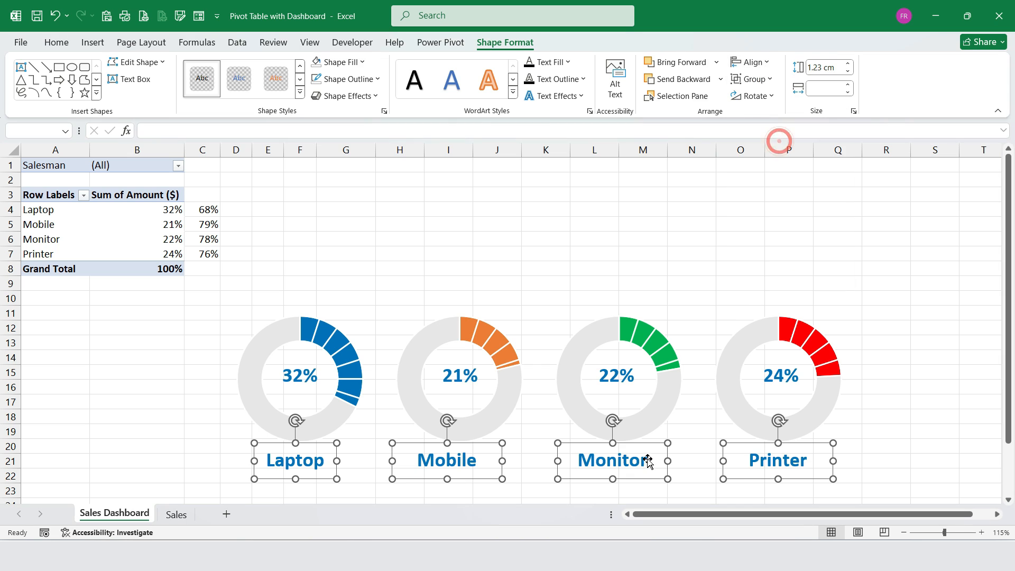
left_click(682, 436)
left_click(635, 484)
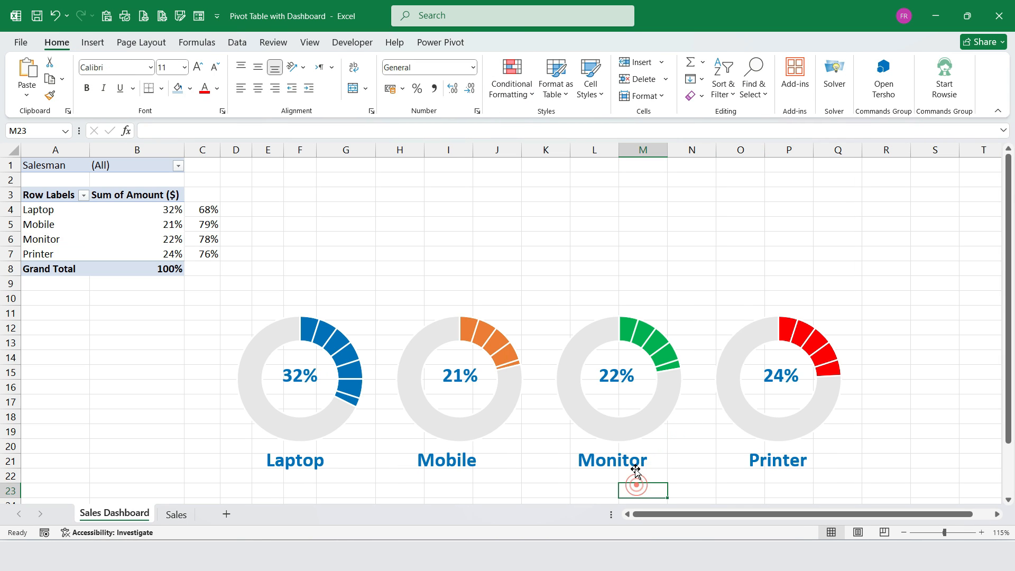
Step: Shift the Monitor, Mobile and Laptop titles slightly so each is centred below its doughnut, and clear the selection
left_click(634, 469)
left_click_drag(643, 443, 652, 443)
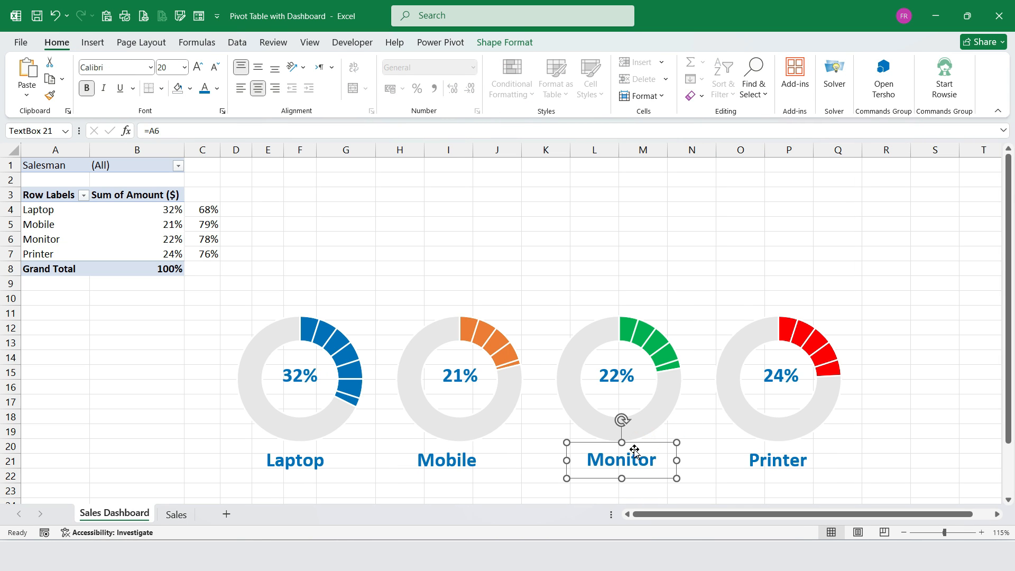
left_click(448, 458)
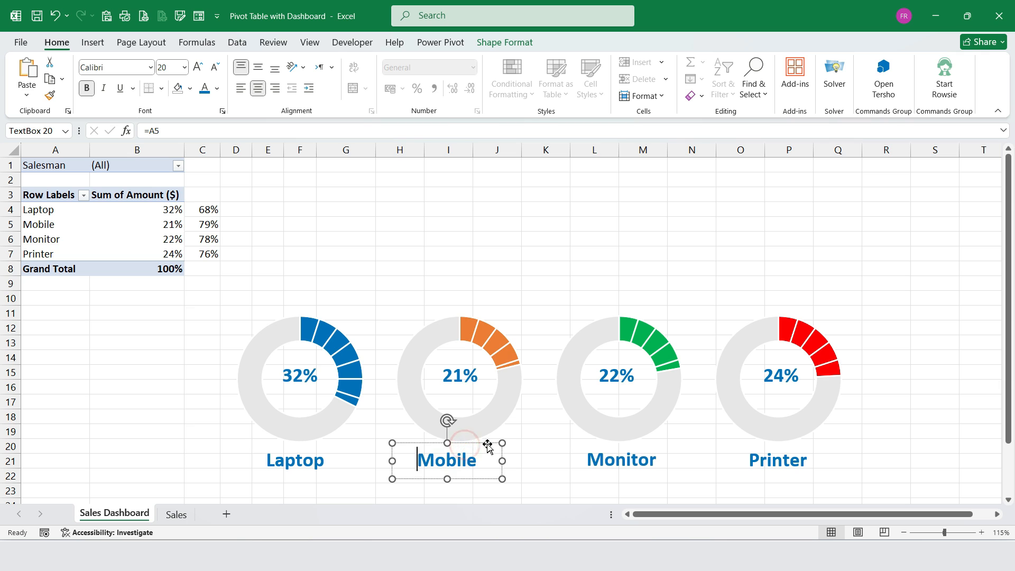
left_click_drag(487, 446, 501, 444)
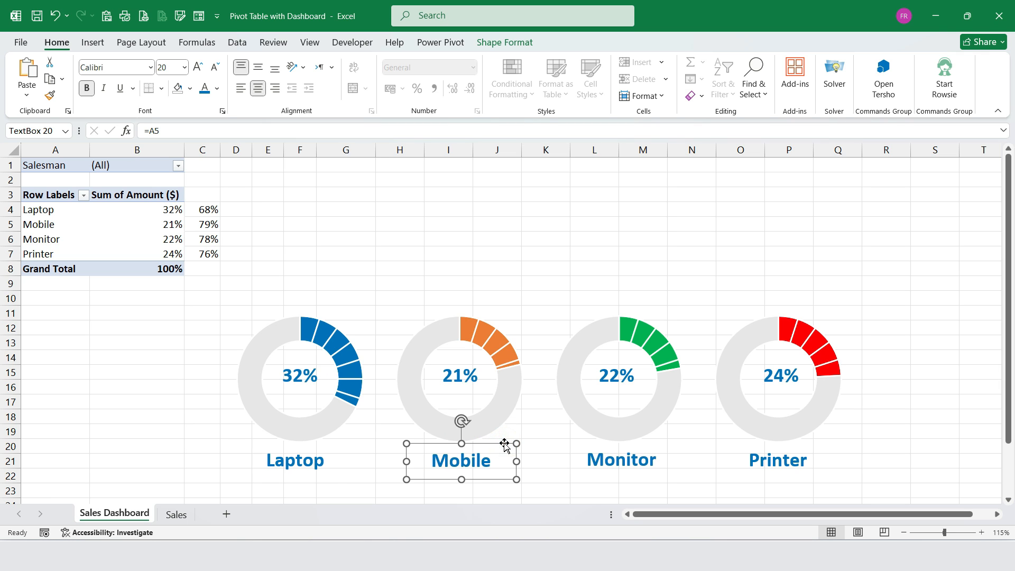
left_click(309, 463)
left_click_drag(318, 444, 325, 445)
left_click(842, 449)
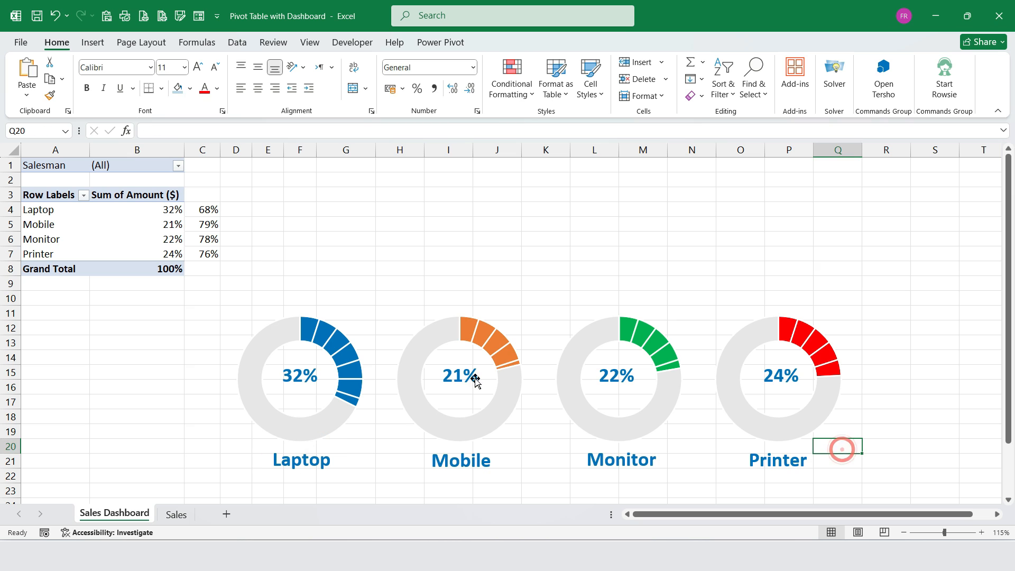
Step: Color the Mobile percentage and title text orange to match their doughnut
left_click(453, 380)
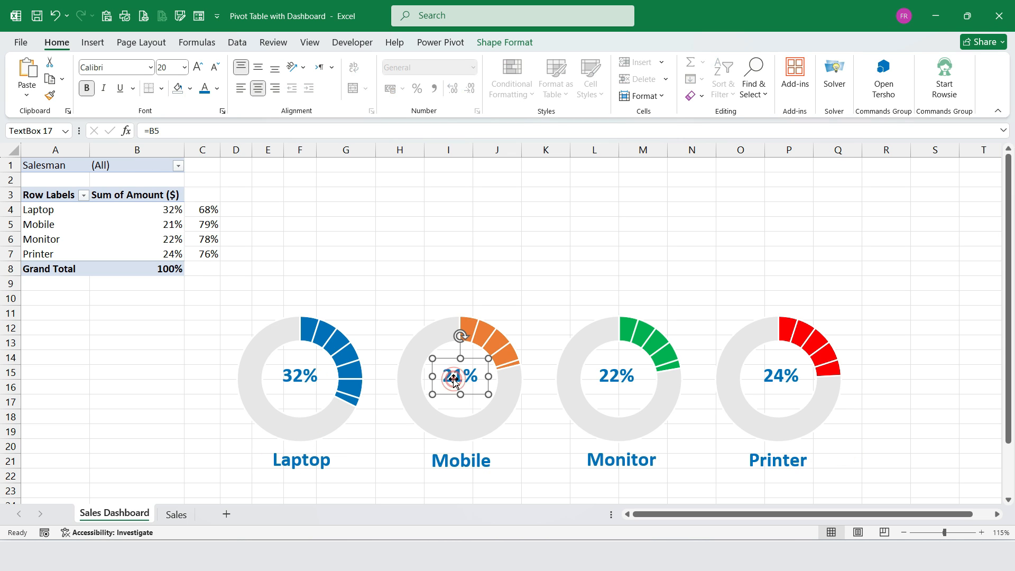
left_click(460, 458, "ctrl")
left_click(217, 90)
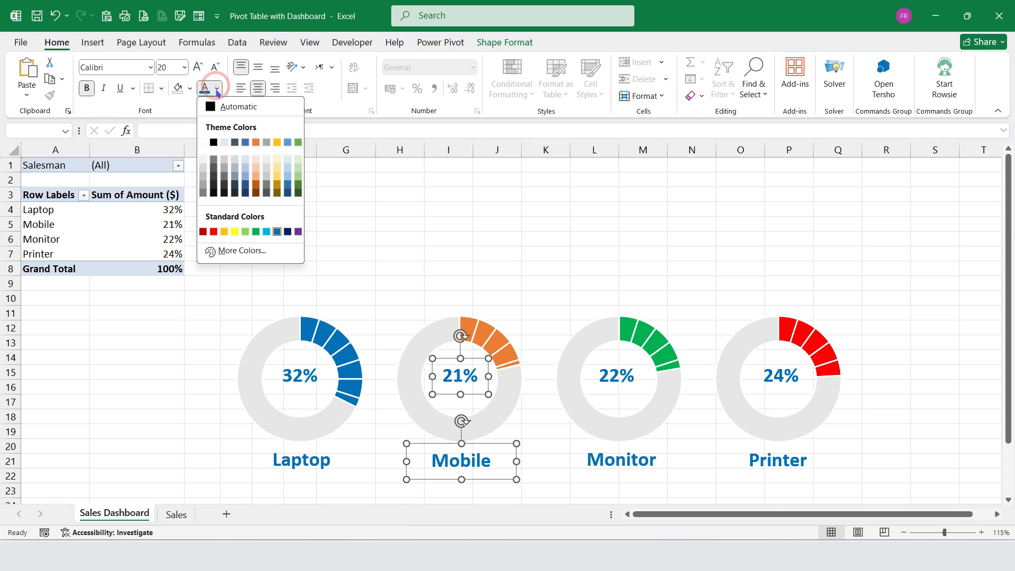
left_click(257, 142)
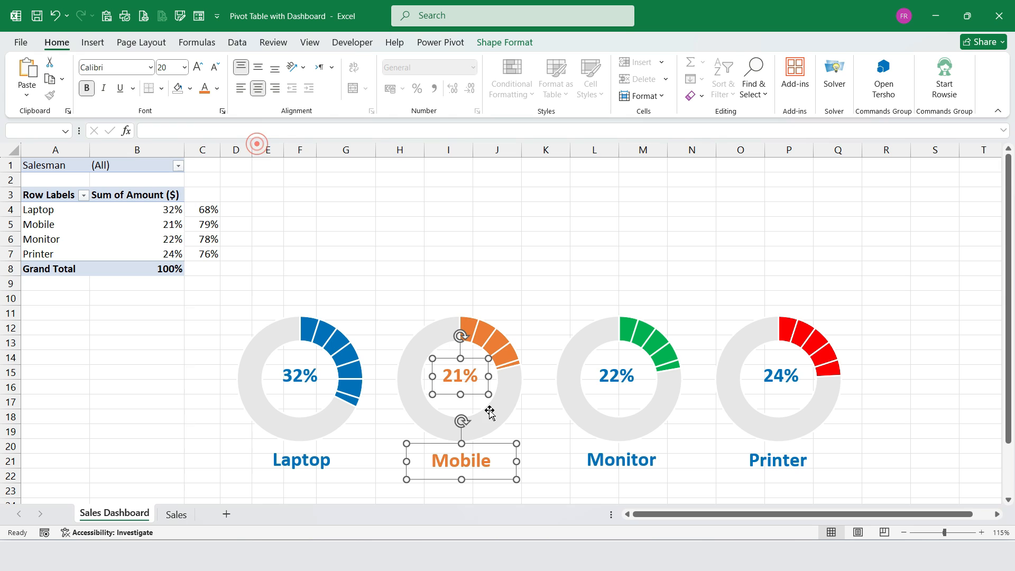
Step: Color the Monitor percentage and title text green to match their doughnut
left_click(599, 375)
left_click(629, 464, "ctrl")
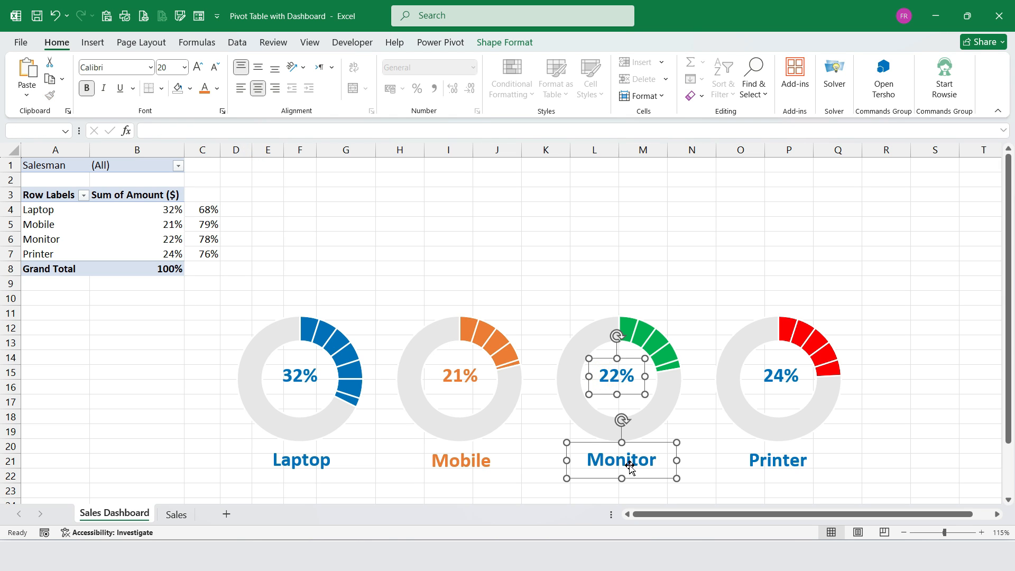
left_click(217, 88)
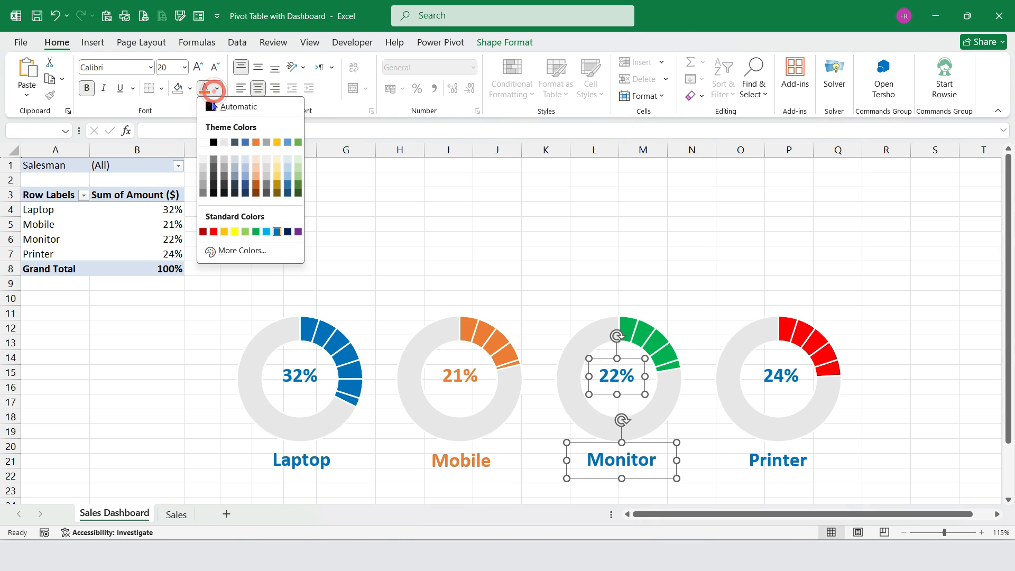
left_click(255, 231)
Step: Color the Printer percentage and title text red to match their doughnut, and clear the selection
left_click(777, 375)
left_click(782, 462, "ctrl")
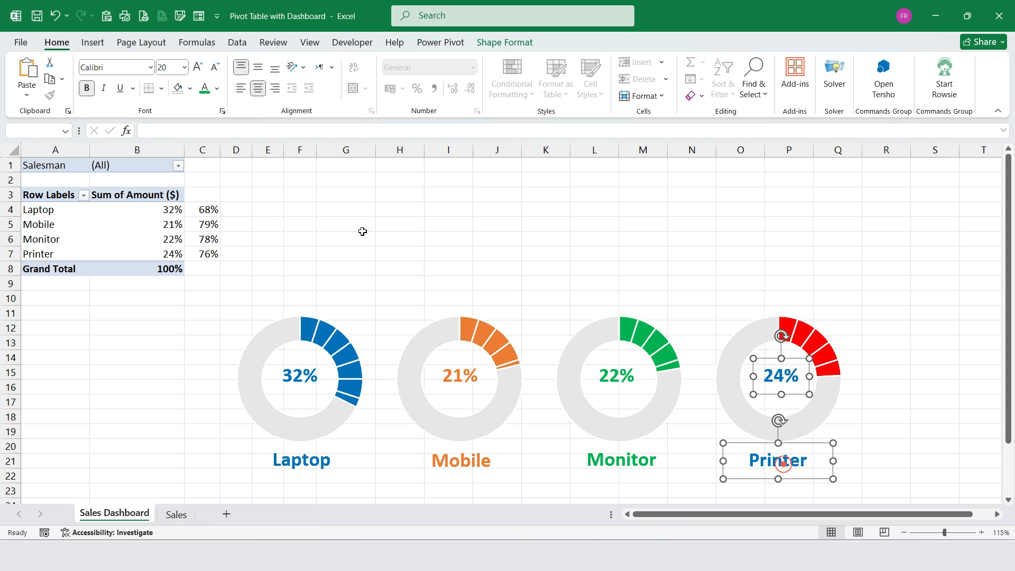
left_click(216, 89)
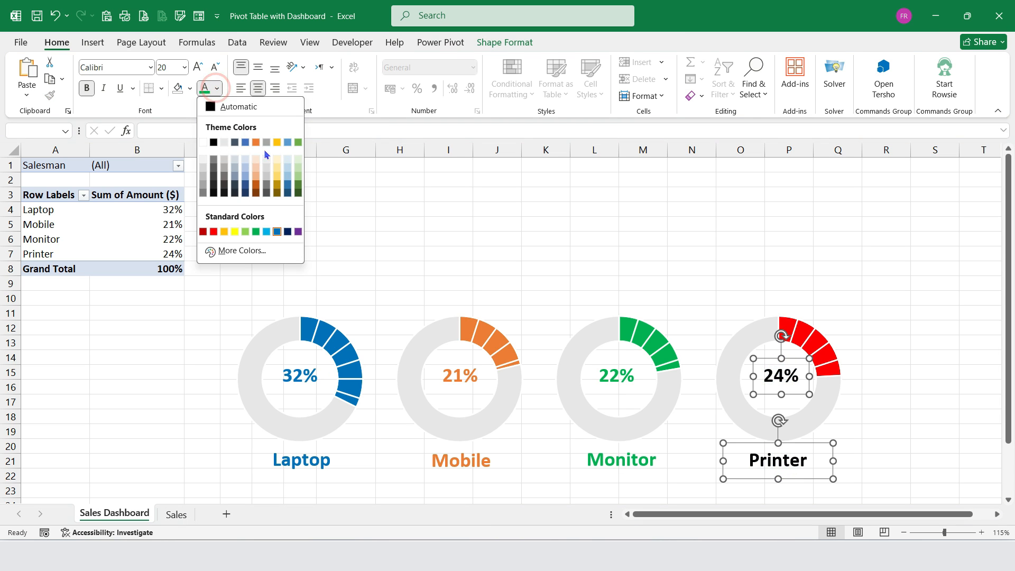
left_click(215, 232)
left_click(847, 268)
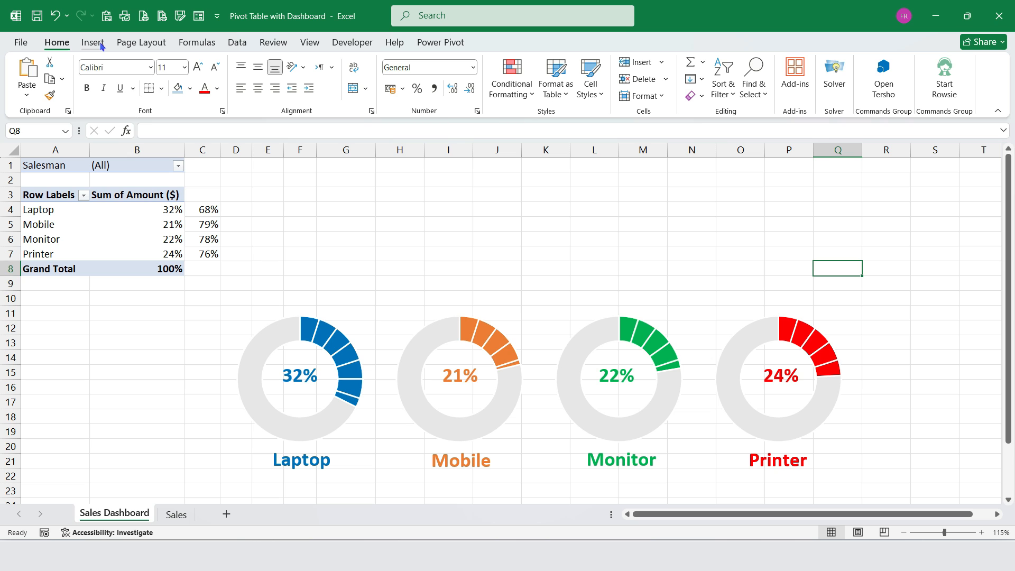
Step: Filter the PivotTable by the first salesman and by the second one to test the doughnut charts
left_click(177, 167)
left_click(128, 337)
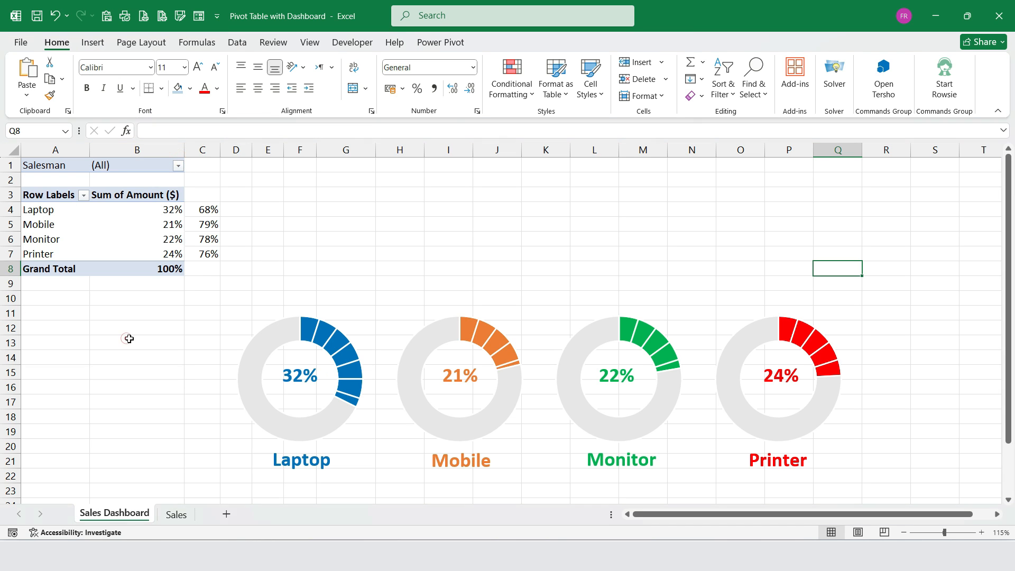
left_click(180, 167)
left_click(53, 224)
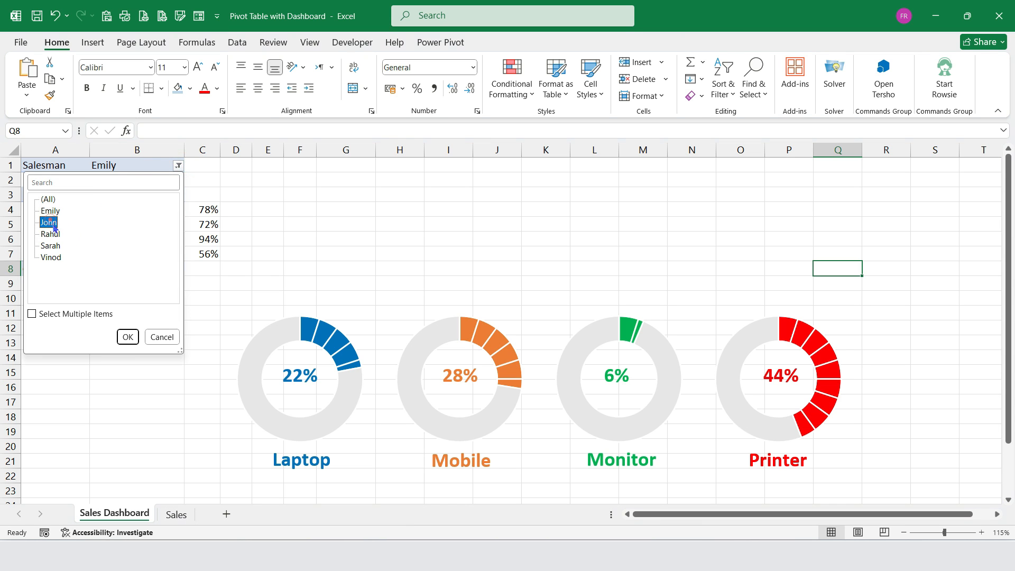
left_click(122, 336)
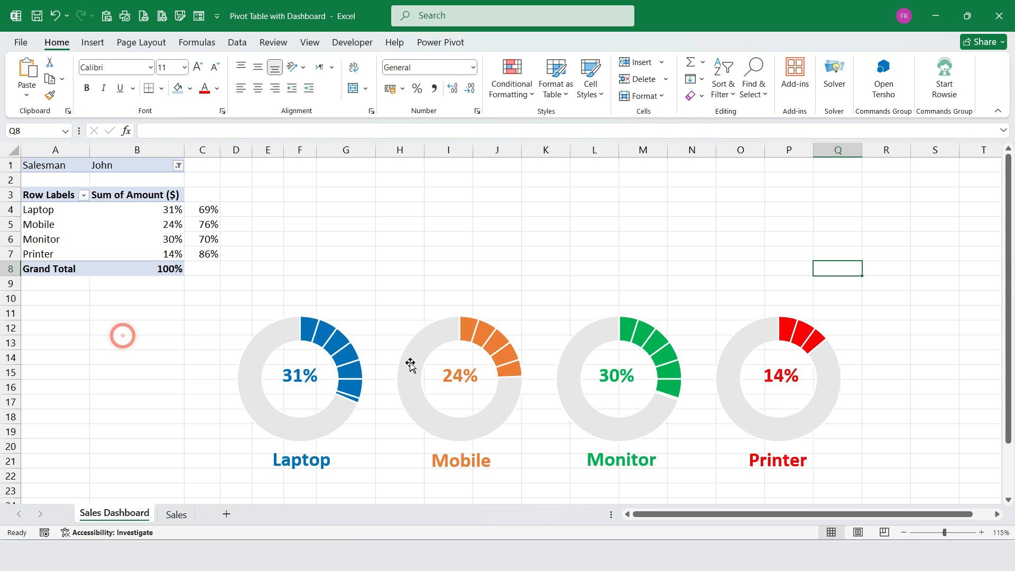
Step: Reset the PivotTable's Salesman filter to (All) and close the PivotTable Fields pane
left_click(176, 162)
left_click(177, 165)
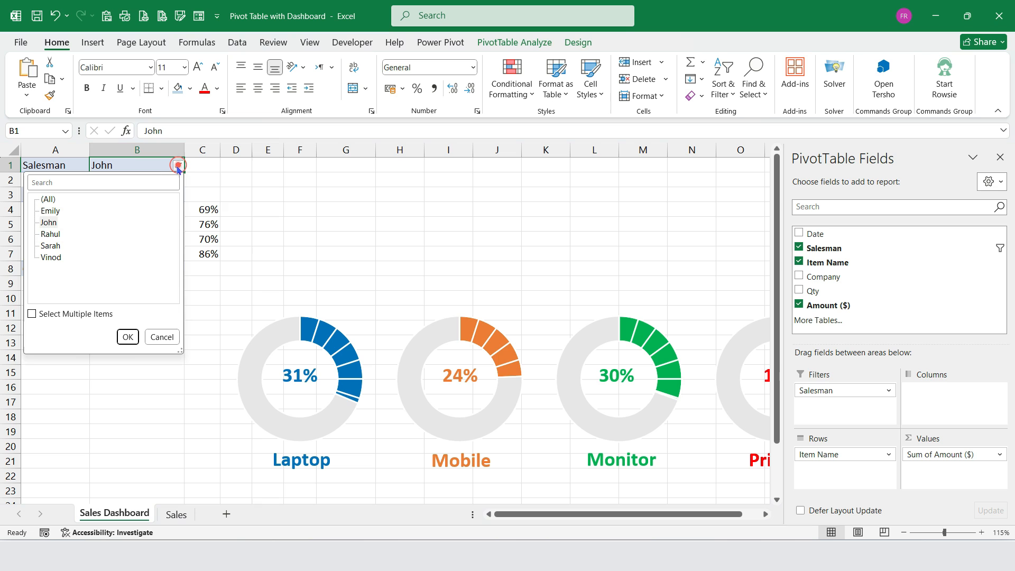
left_click(46, 200)
left_click(128, 337)
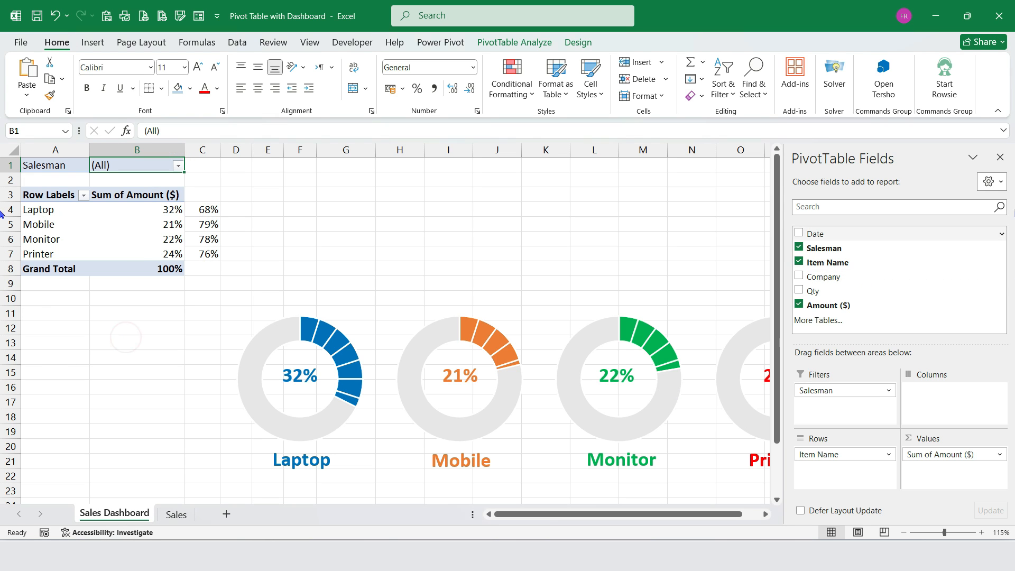
left_click(1000, 158)
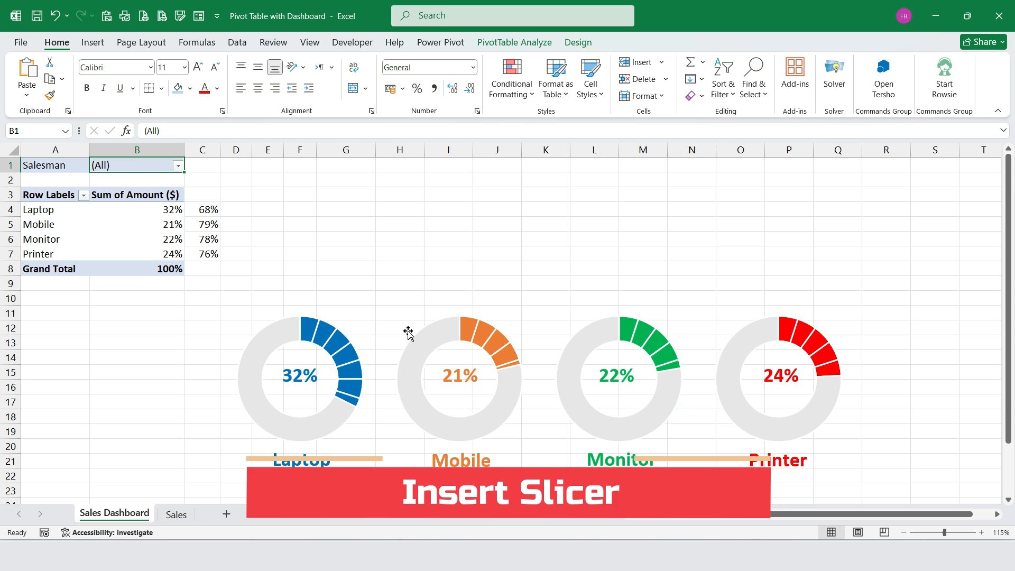
Step: Insert a slicer for the Salesman field of the PivotTable
left_click(93, 44)
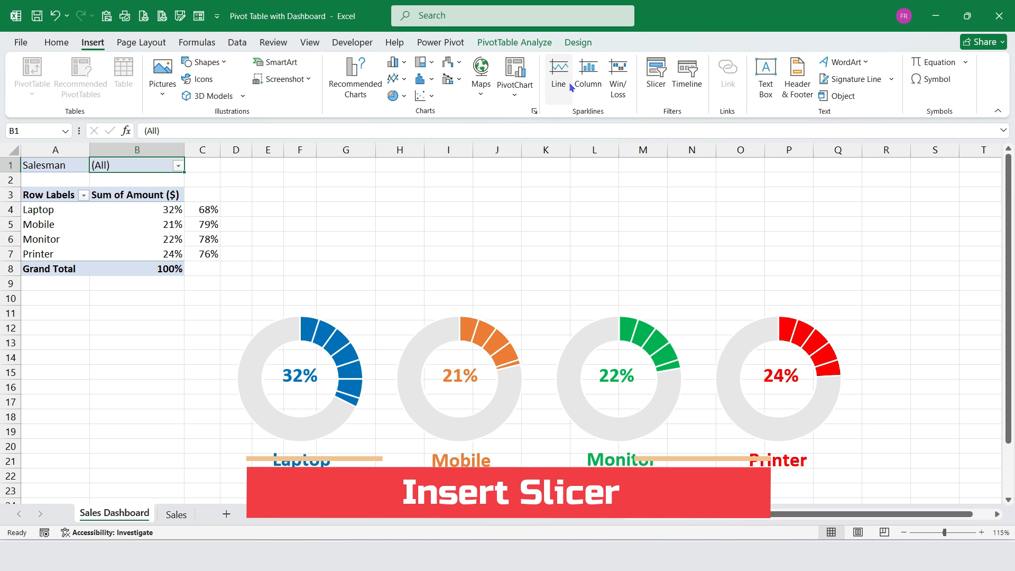
left_click(656, 74)
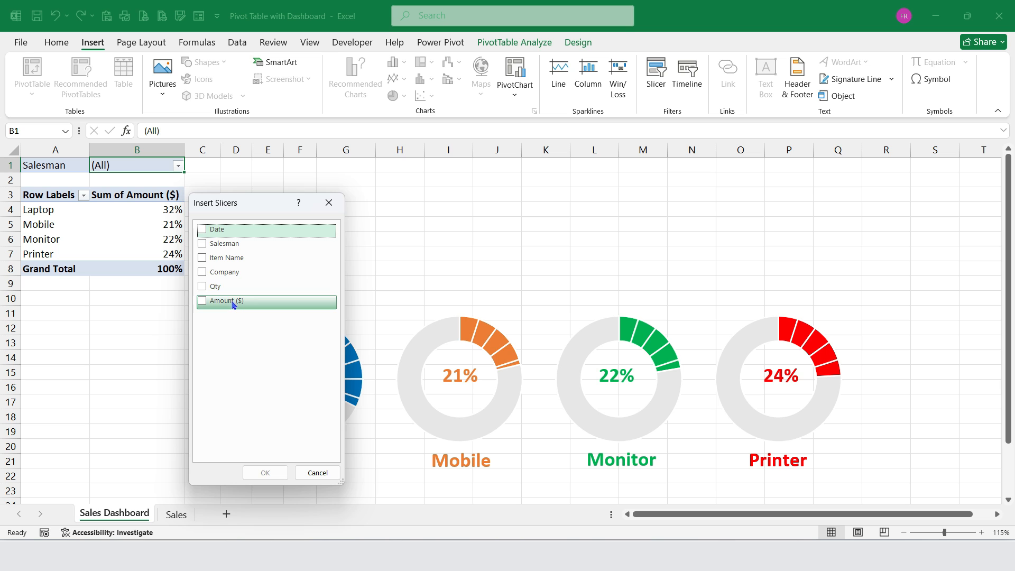
left_click(201, 244)
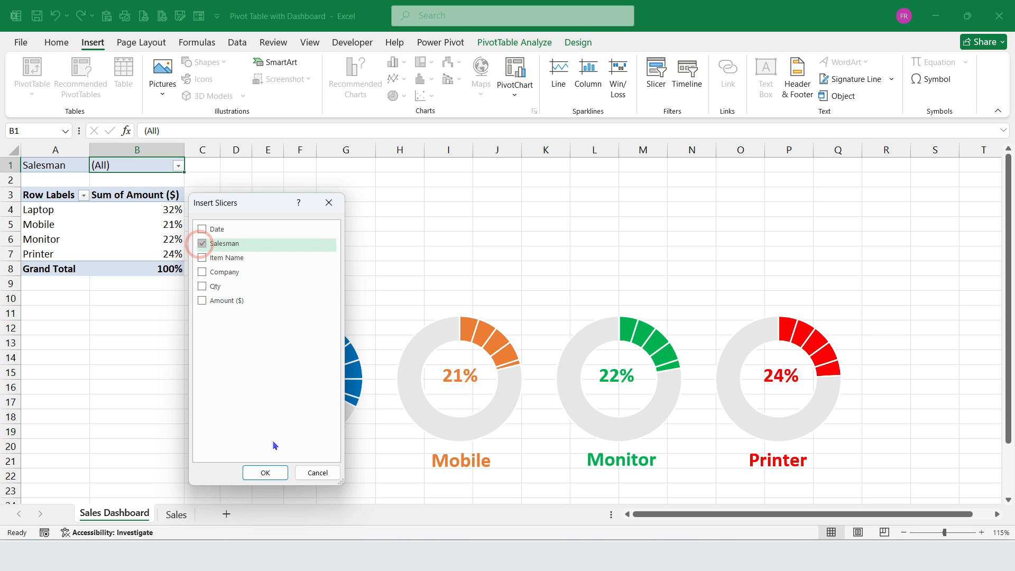
left_click(270, 468)
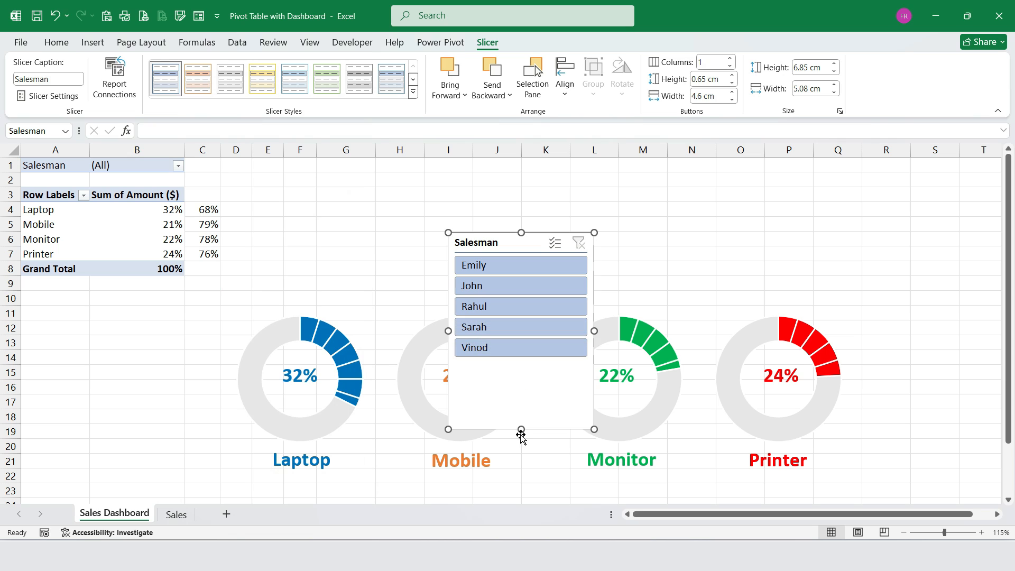
Step: Shorten the Salesman slicer to about 4.72 cm high and move it below the PivotTable
left_click_drag(521, 429, 516, 362)
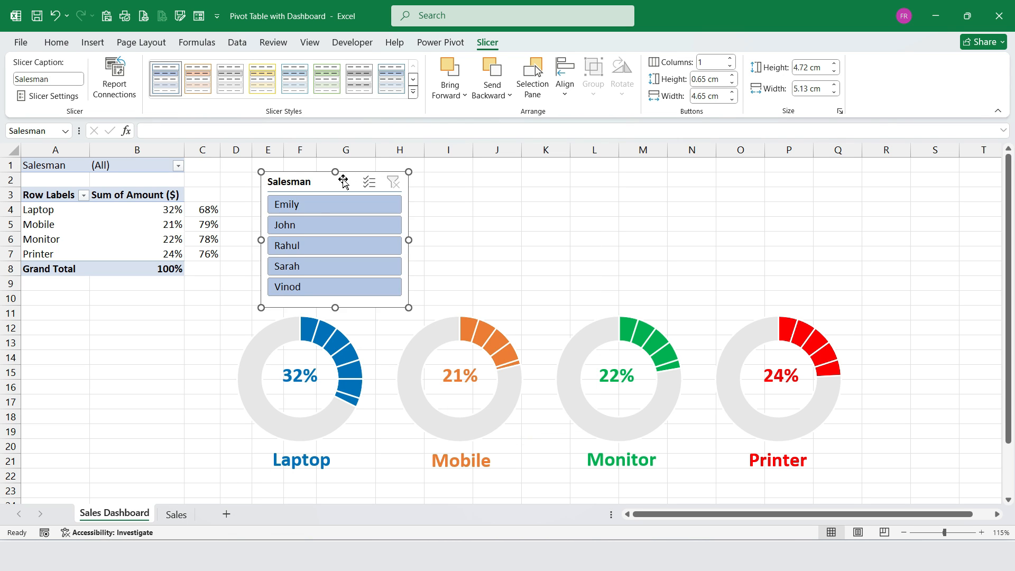
left_click_drag(342, 179, 108, 310)
left_click(112, 309)
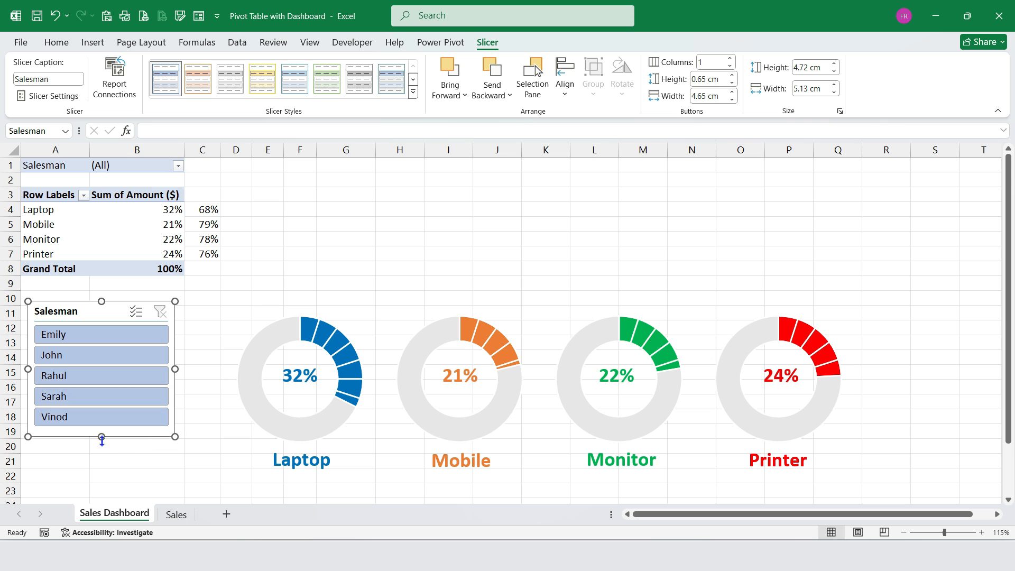
Step: Trim the Salesman slicer's height to about 4.68 cm and apply the light green slicer style
mouse_move(102, 438)
left_mouse_down()
mouse_move(108, 444)
mouse_move(101, 434)
left_mouse_up()
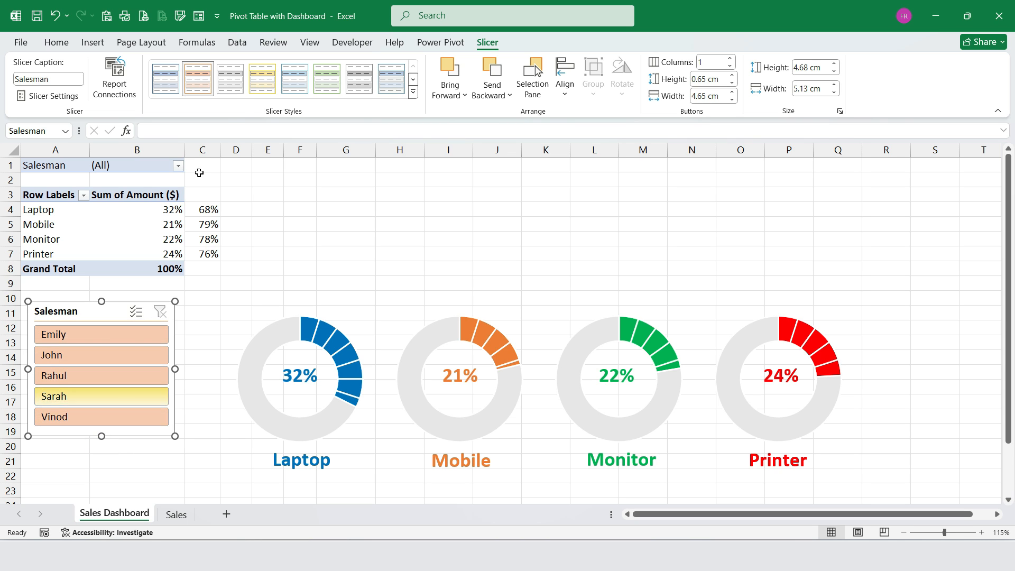
left_click(330, 84)
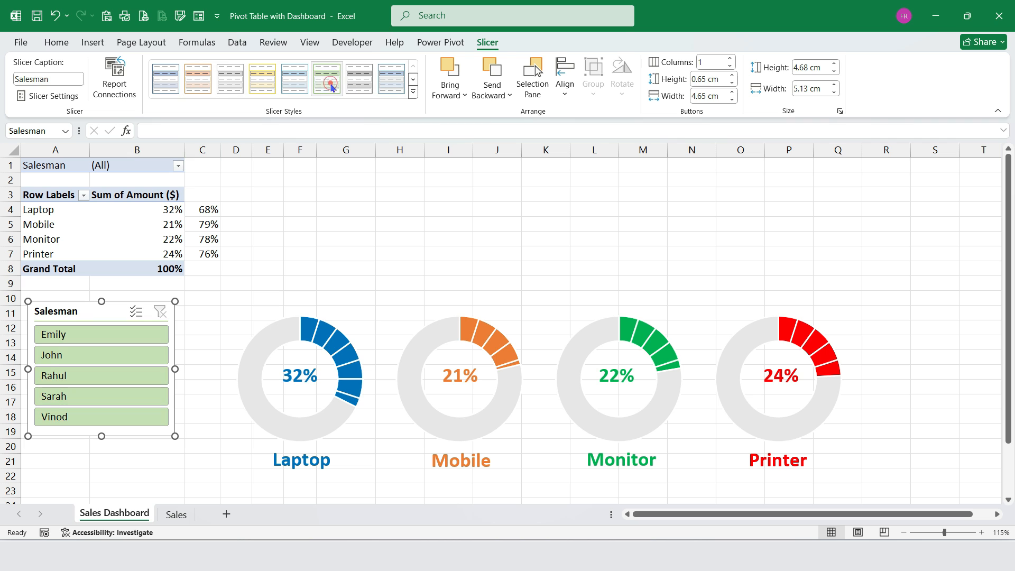
key("Escape")
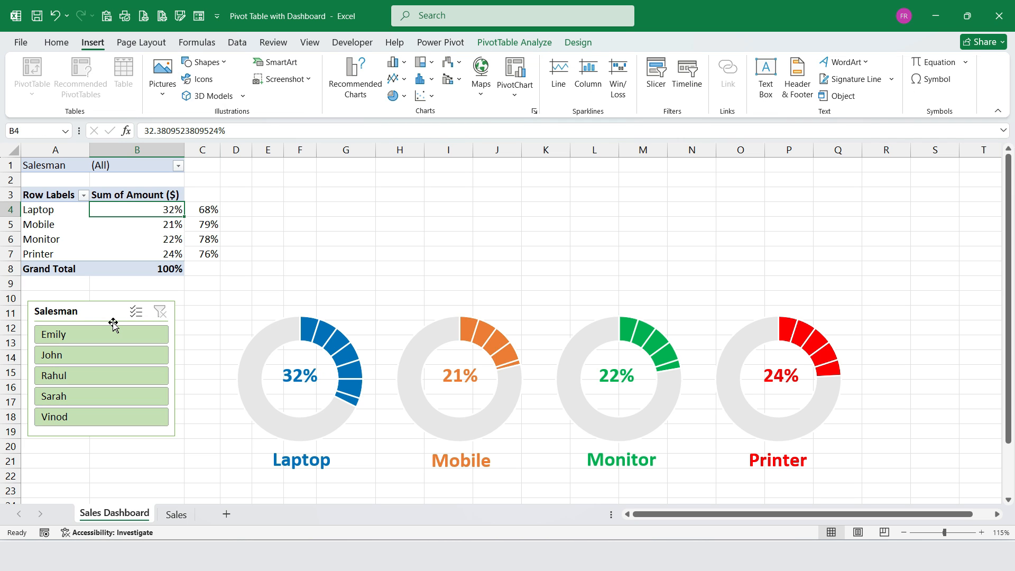
Step: Insert a timeline for the Date field and place it above the Monitor and Printer doughnuts
left_click(687, 71)
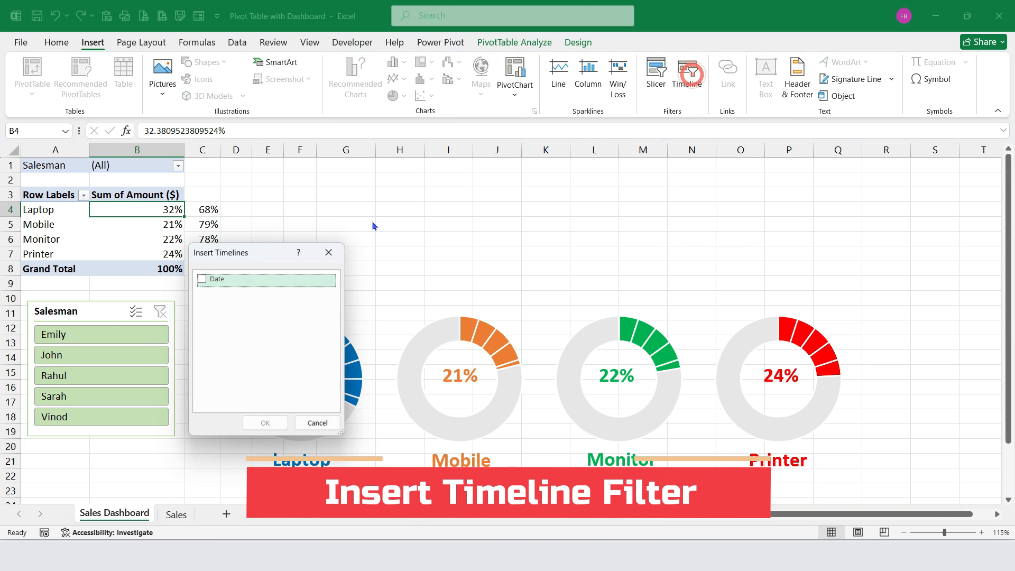
left_click(202, 278)
left_click(267, 422)
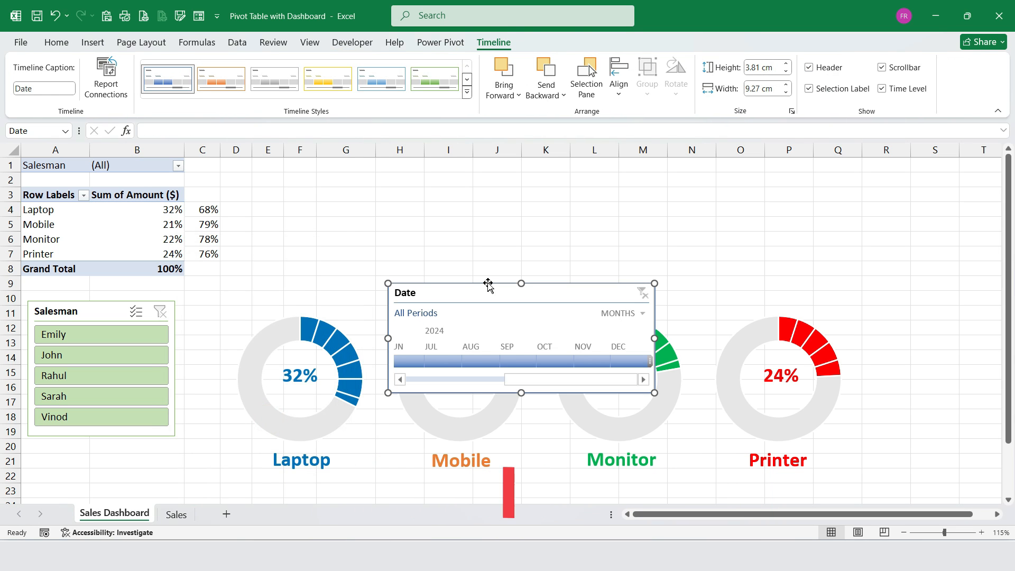
left_click_drag(487, 283, 656, 172)
Step: Switch the Date timeline to days and filter by single days in early September, ending with Sep 4, 2024
left_click(809, 202)
left_click(806, 281)
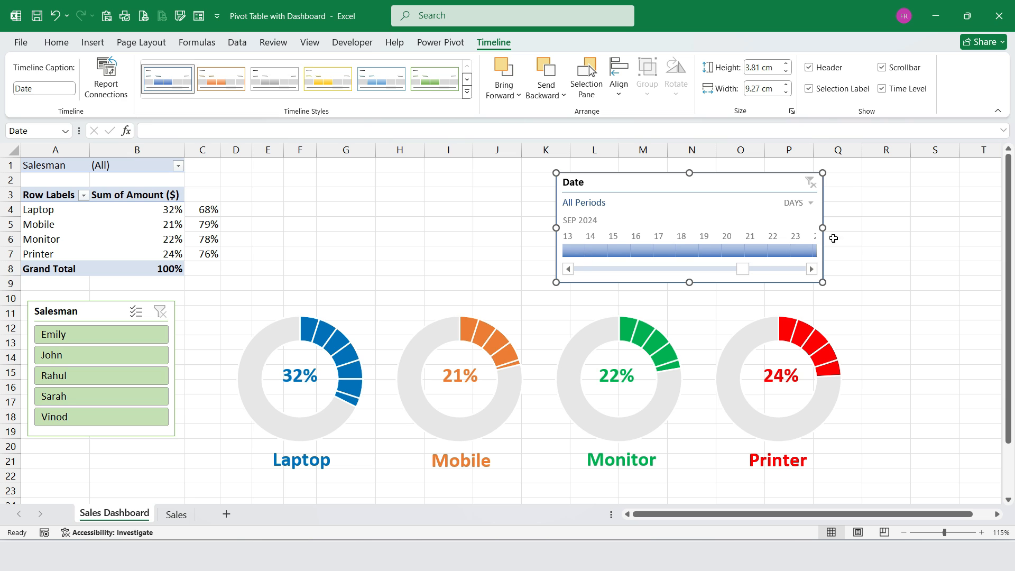
left_click(567, 267)
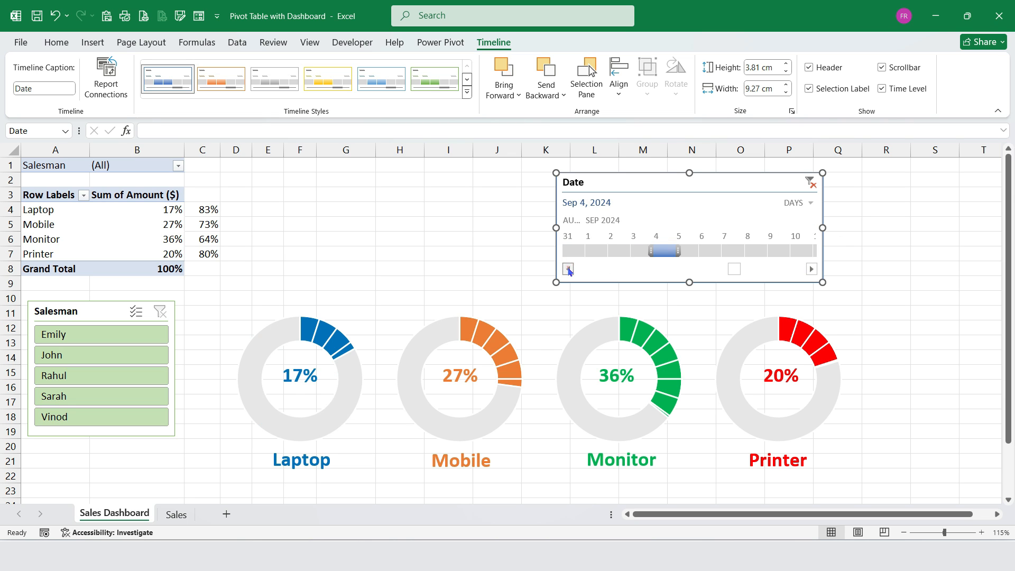
left_click(598, 252)
left_click(619, 252)
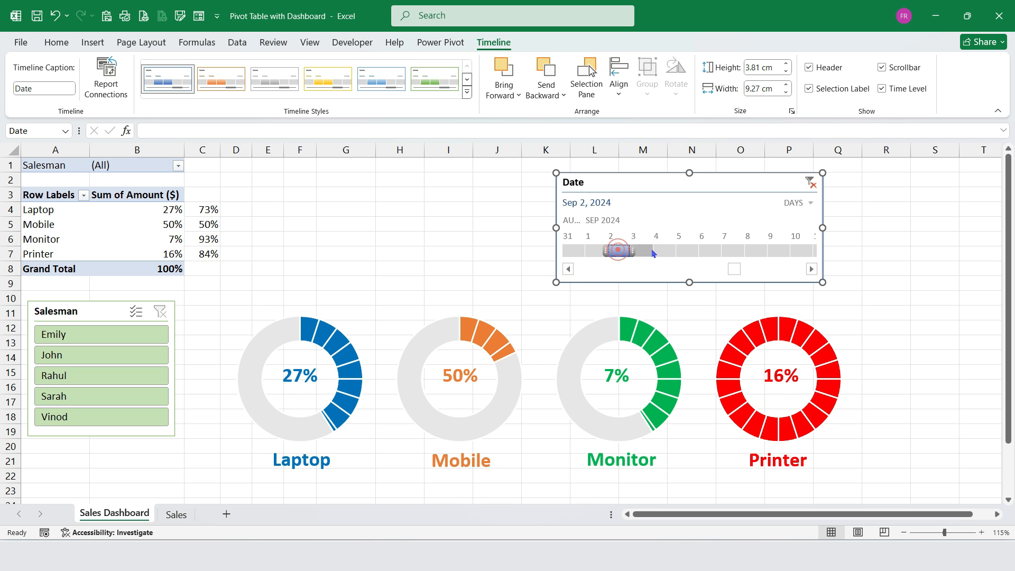
left_click(637, 251)
left_click(660, 252)
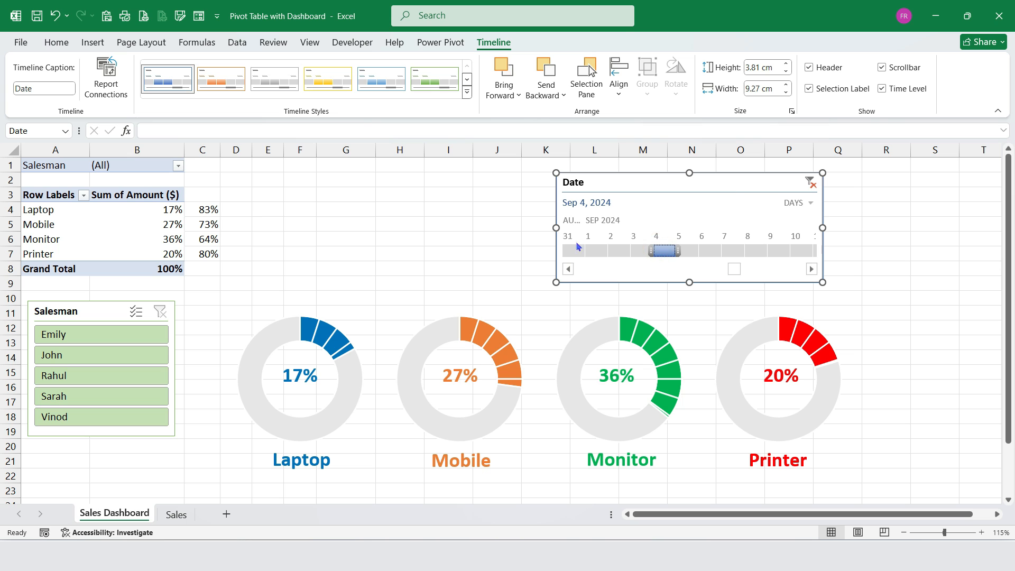
Step: Move the Salesman slicer above the Laptop and Mobile doughnuts and arrange its buttons in 5 columns
left_click_drag(100, 312, 342, 187)
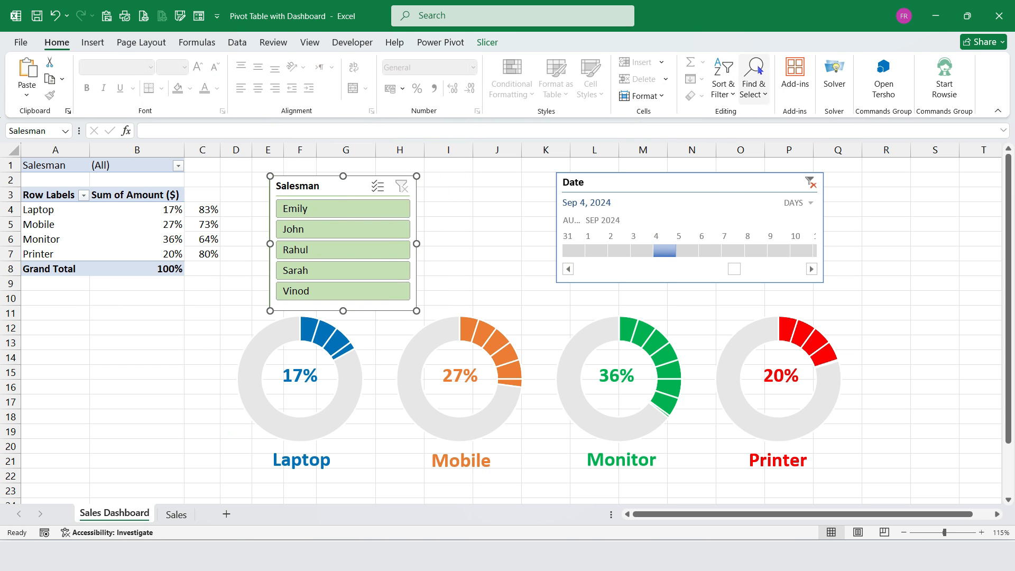
left_click(487, 42)
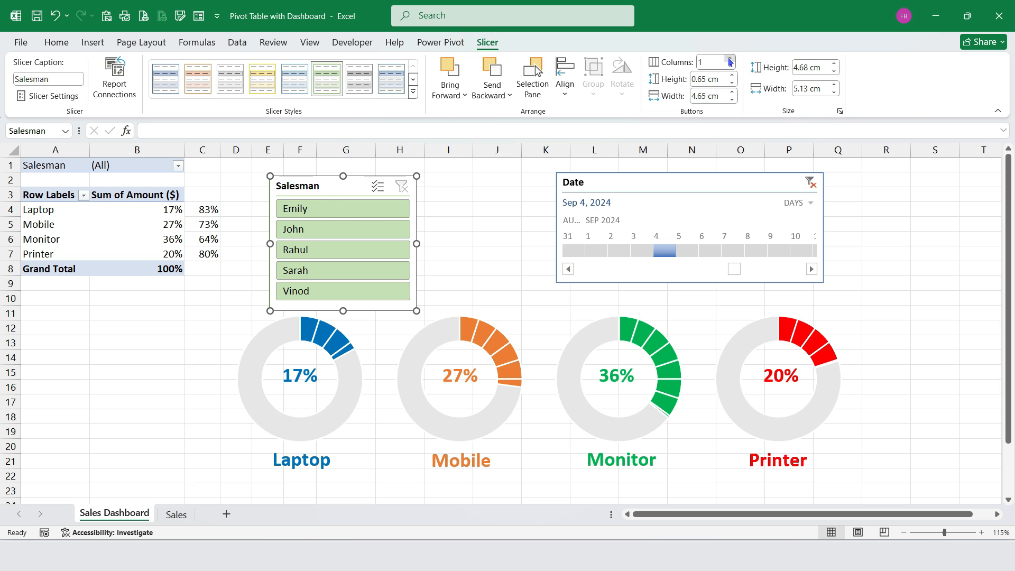
left_click(730, 59)
left_click(729, 60)
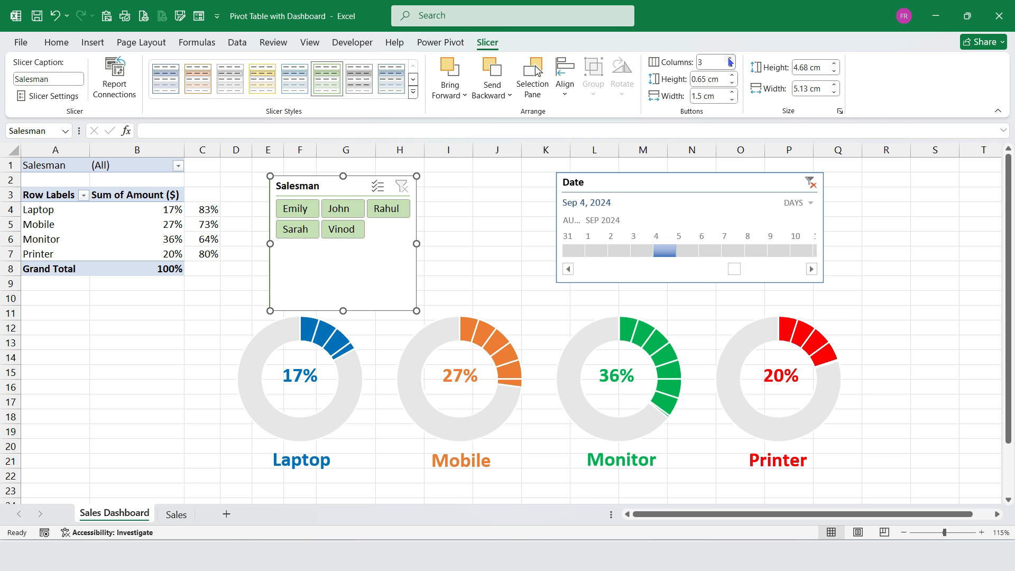
left_click(730, 60)
left_click(730, 59)
Step: Size the Salesman slicer to about 9.45 cm wide and 3.82 cm high with 3 columns, level with the Date timeline
left_click_drag(416, 243, 540, 233)
left_click_drag(402, 312, 406, 282)
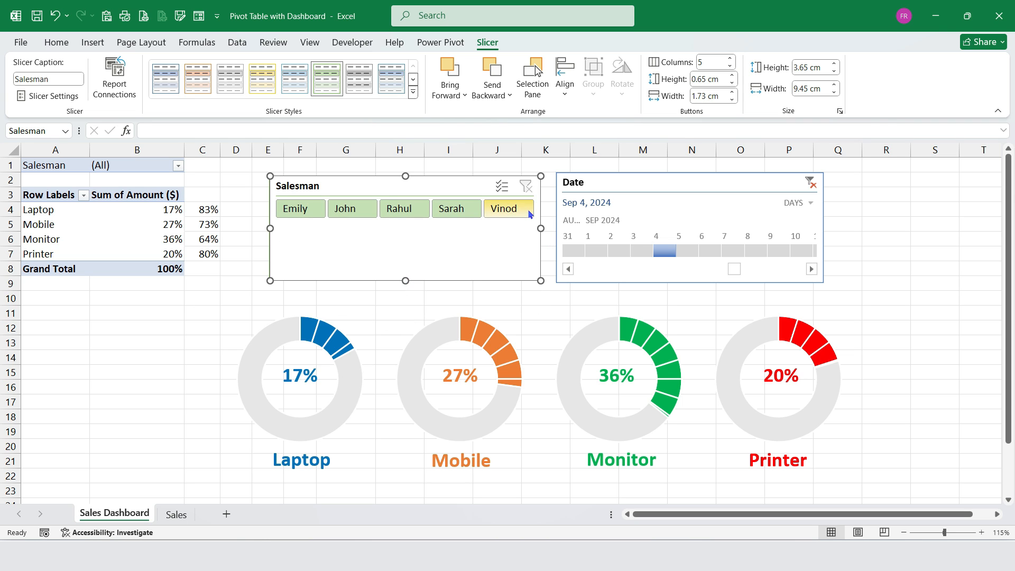
left_click(730, 66)
left_click(730, 66)
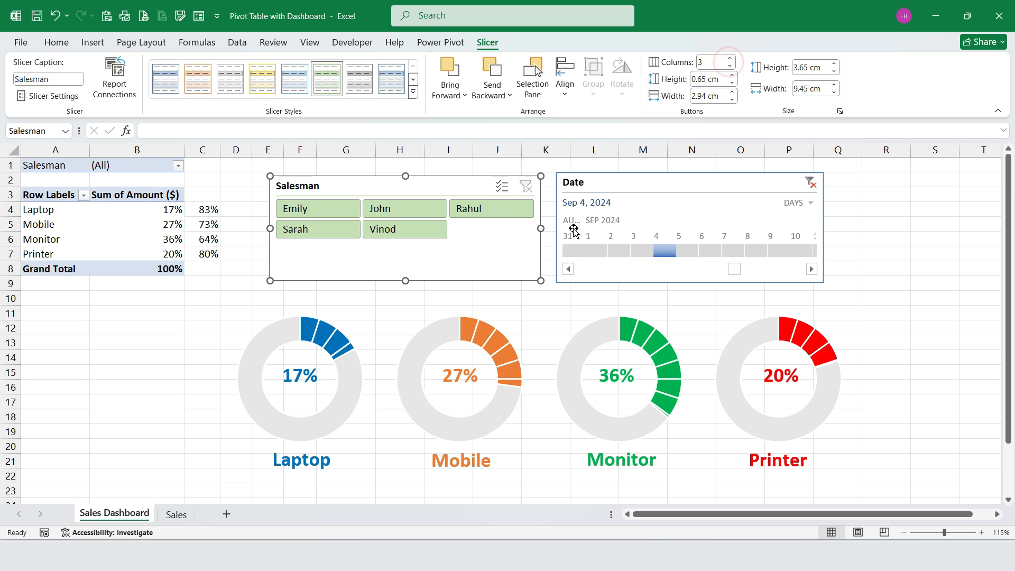
left_click_drag(542, 252, 550, 249)
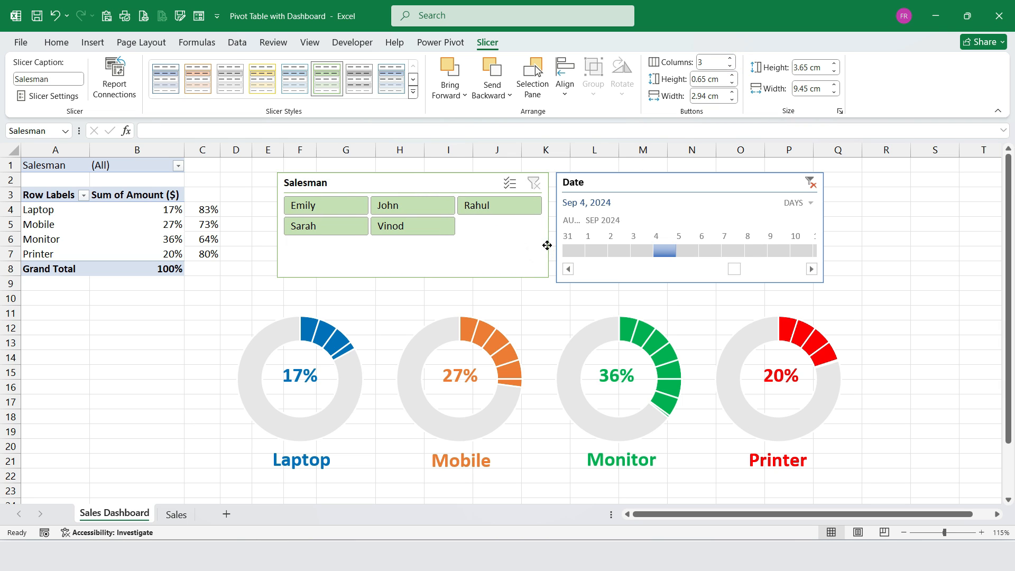
left_click_drag(416, 282, 415, 282)
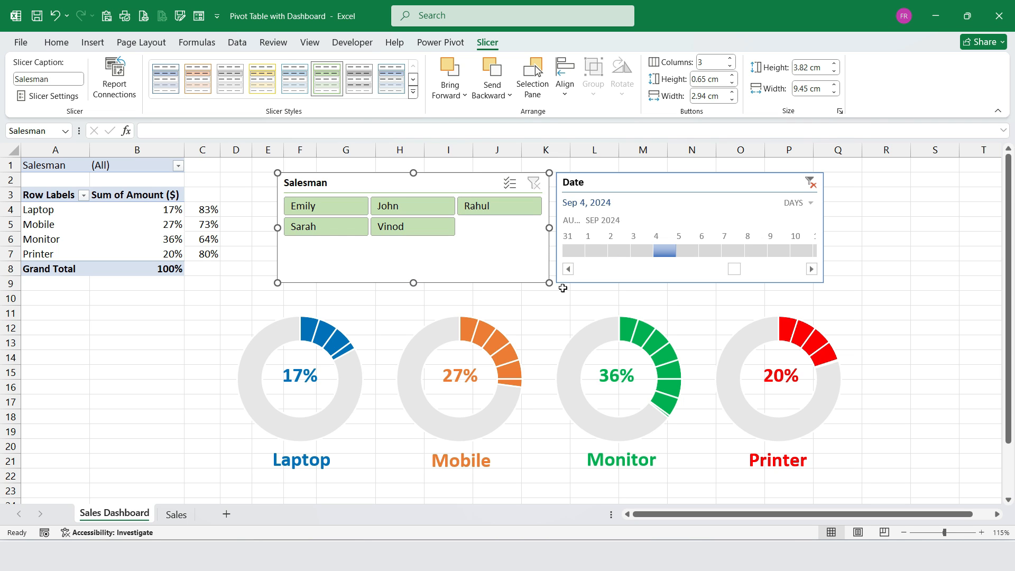
Step: Draw a rounded rectangle about 19.99 cm wide and 4.4 cm high covering the Salesman slicer and Date timeline
left_click(83, 45)
left_click(217, 64)
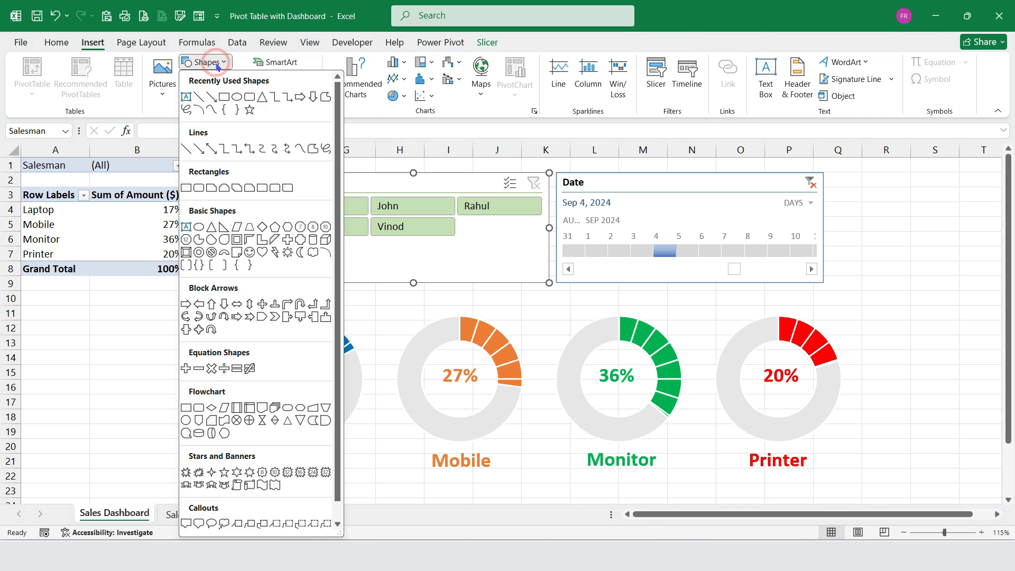
left_click(247, 97)
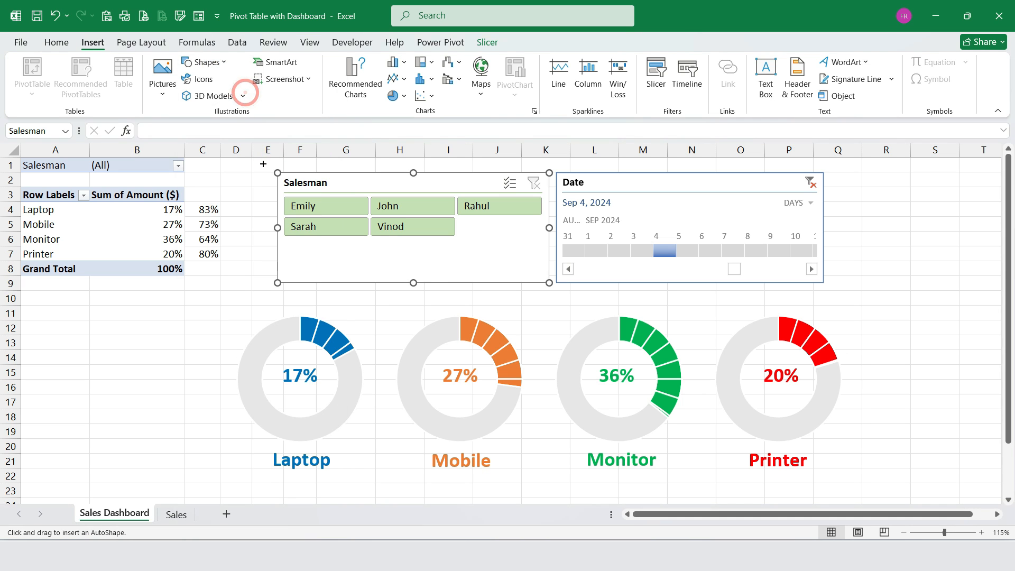
left_click_drag(263, 164, 838, 291)
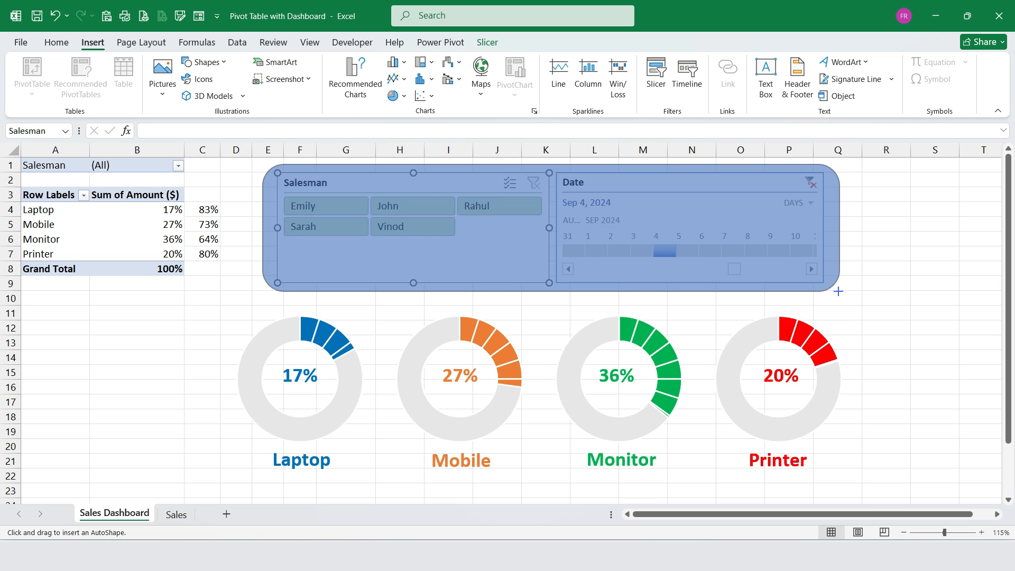
left_click_drag(838, 291, 836, 290)
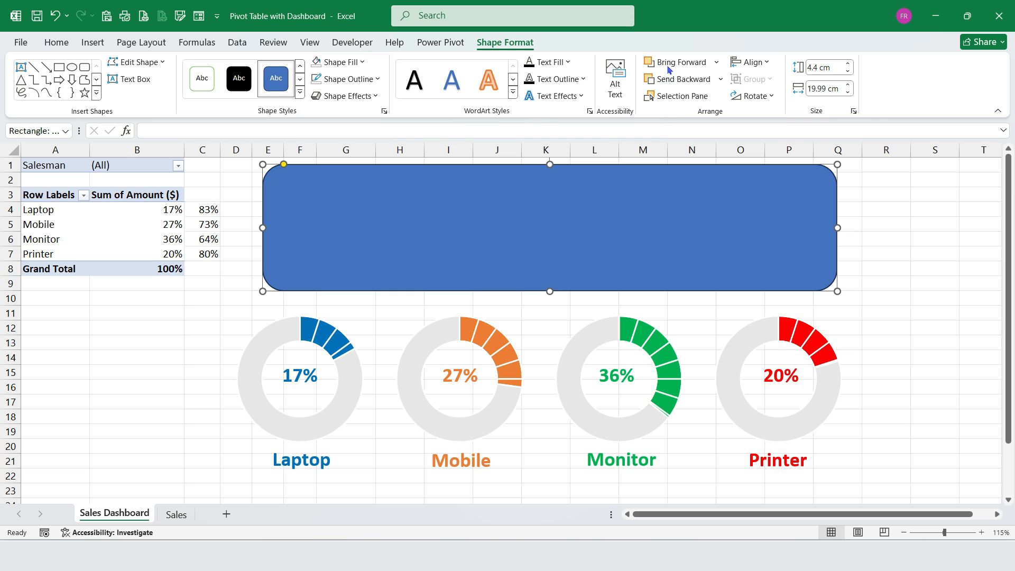
Step: Send the blue rounded rectangle behind both the Salesman slicer and the Date timeline
left_click(689, 80)
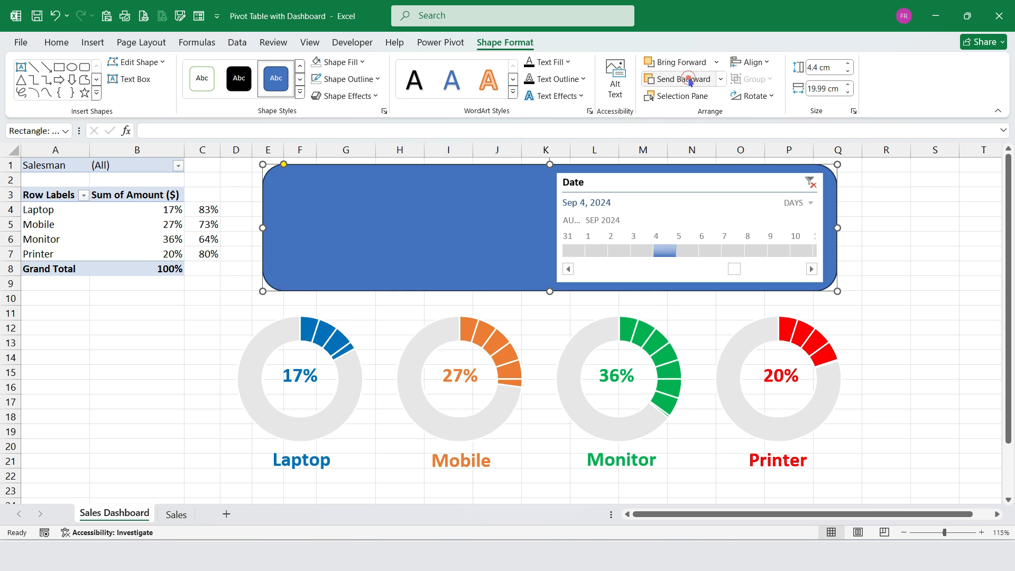
left_click(720, 80)
left_click(698, 116)
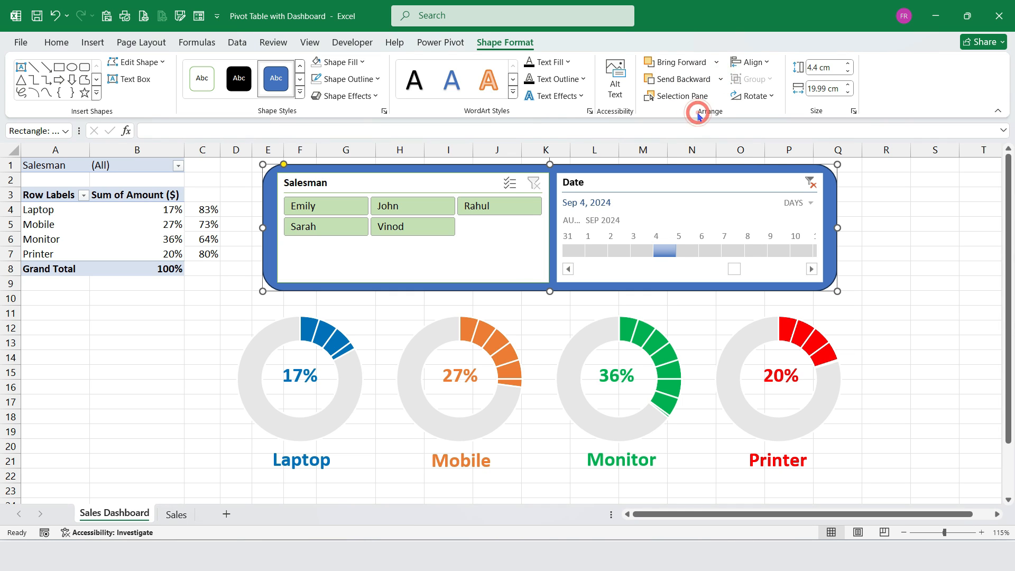
Step: Remove the rounded rectangle's outline and fill it with a lighter shade of the green theme color
left_click(346, 80)
left_click(342, 243)
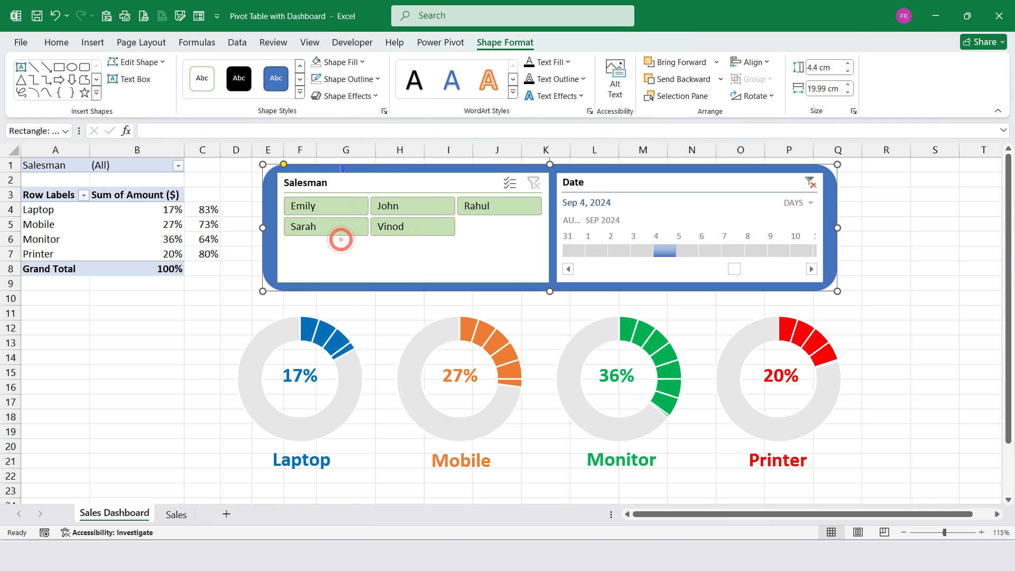
left_click(346, 62)
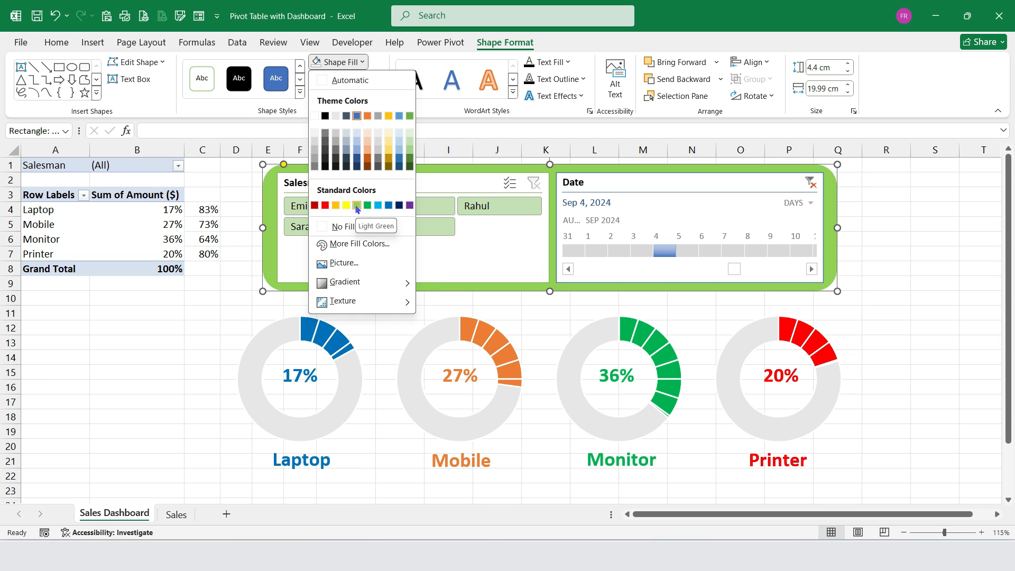
left_click(411, 150)
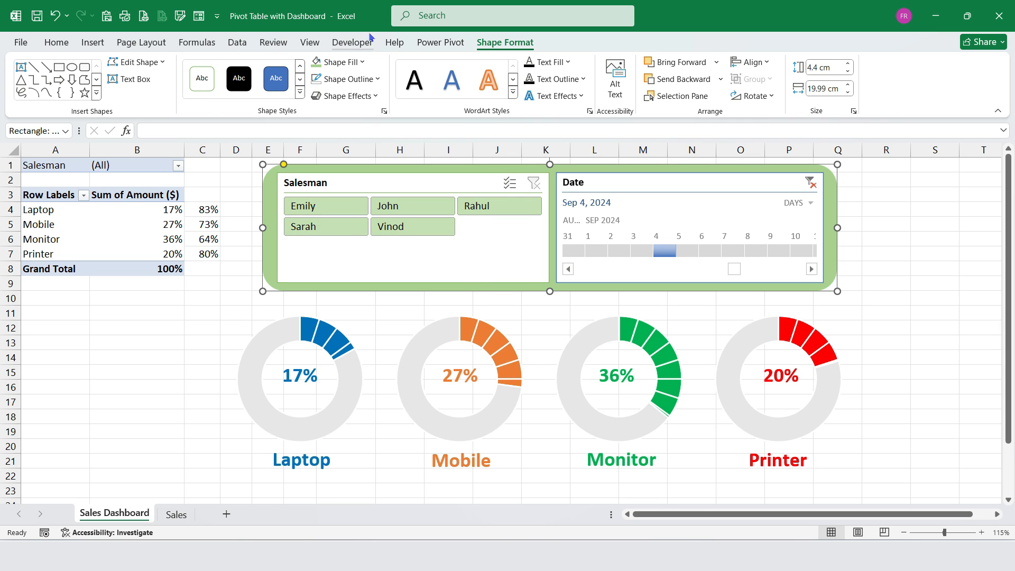
Step: Hide the worksheet gridlines on the Sales Dashboard sheet
left_click(312, 43)
left_click(158, 79)
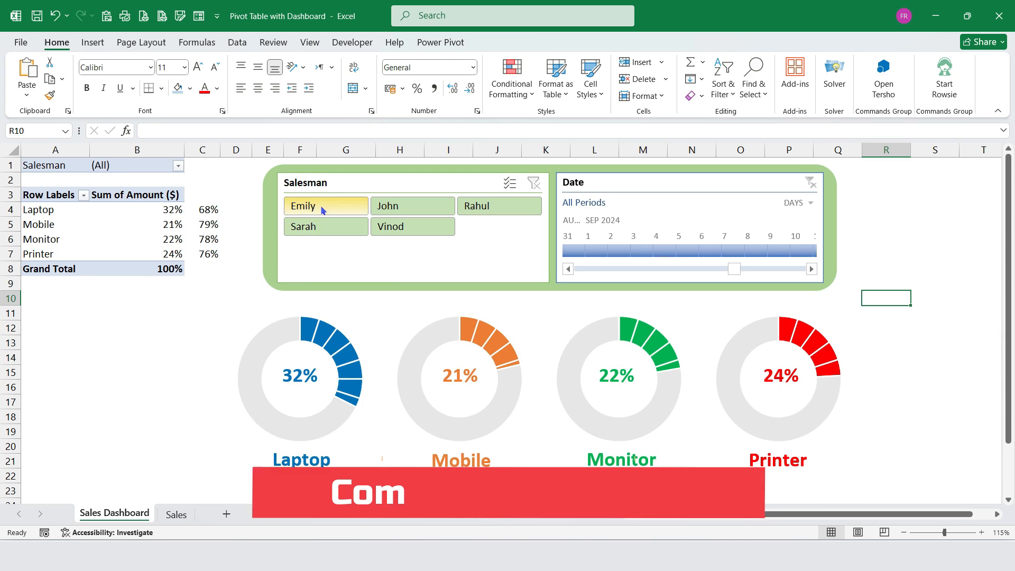
Step: Check how the doughnut charts respond to each salesman in the Salesman slicer, and clear the slicer filter
left_click(321, 208)
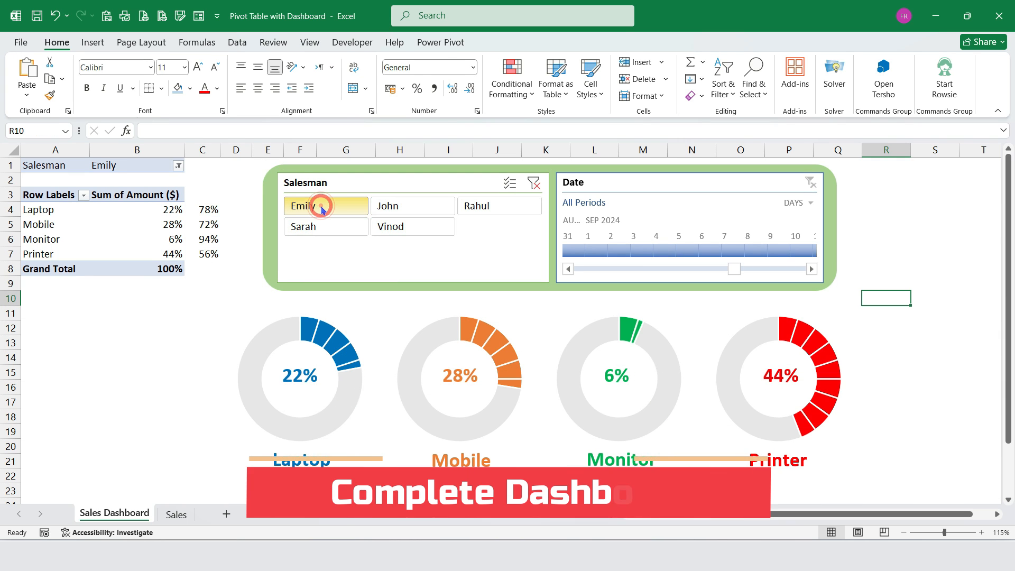
left_click(384, 208)
left_click(482, 209)
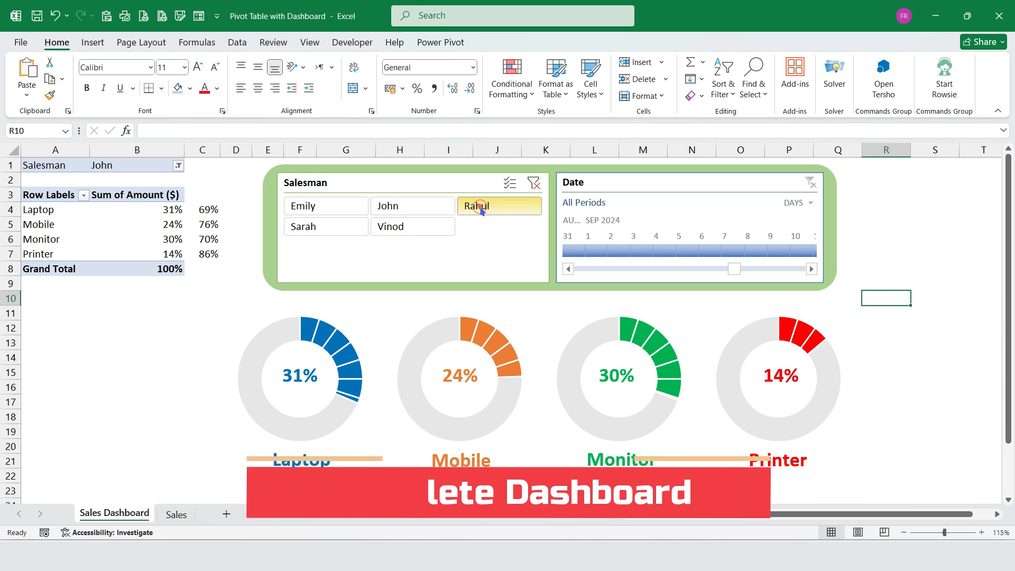
left_click(400, 228)
left_click(338, 227)
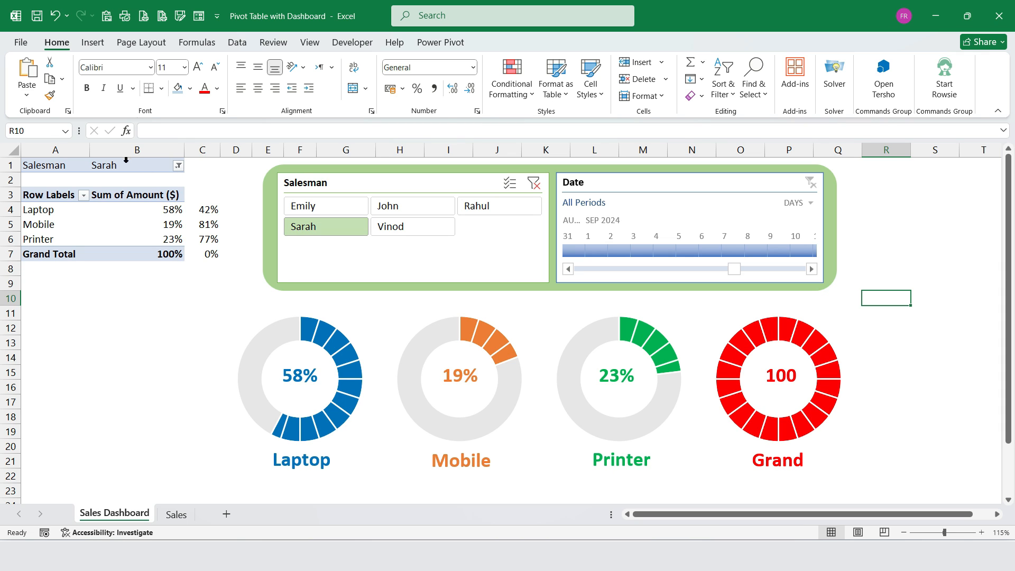
left_click(537, 182)
Step: Test the PivotTable's Salesman report filter with the first salesman listed, and set it back to (All)
left_click(177, 166)
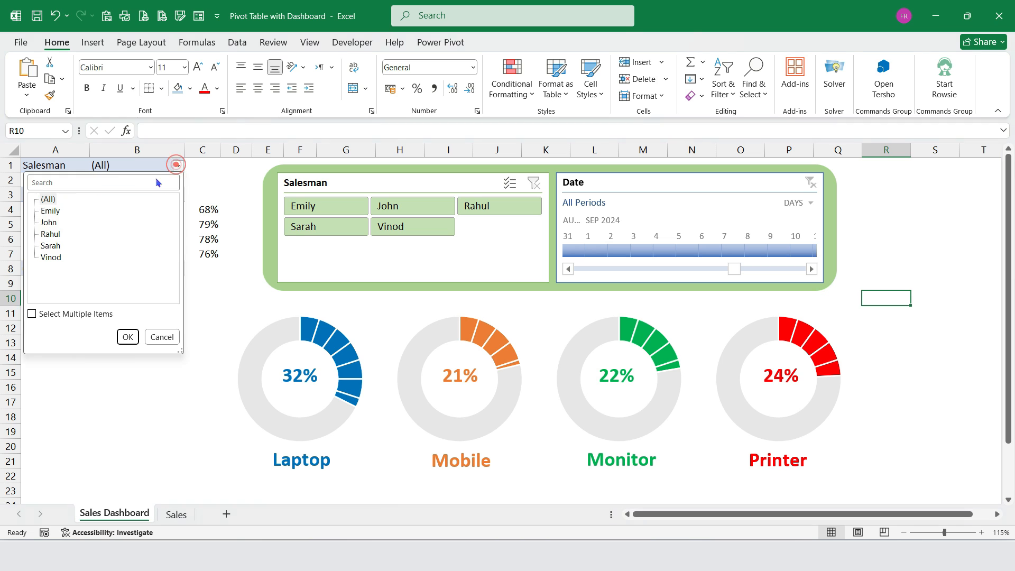
left_click(127, 337)
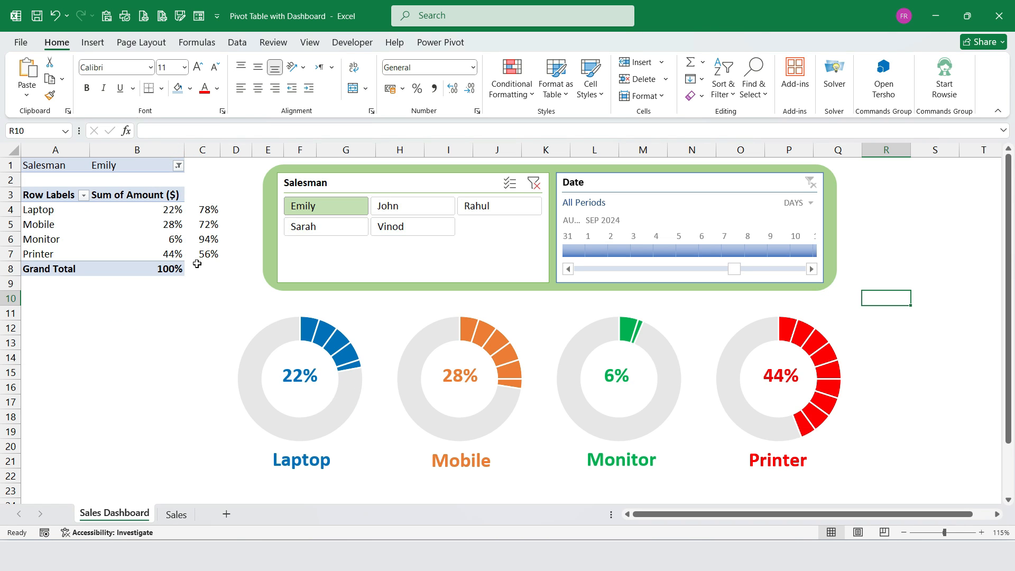
left_click(177, 166)
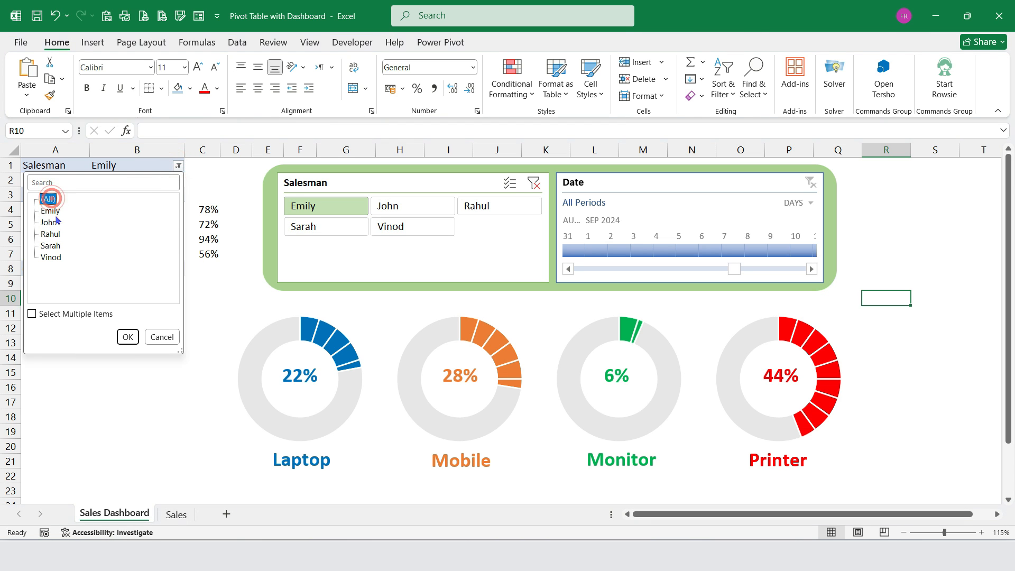
left_click(127, 337)
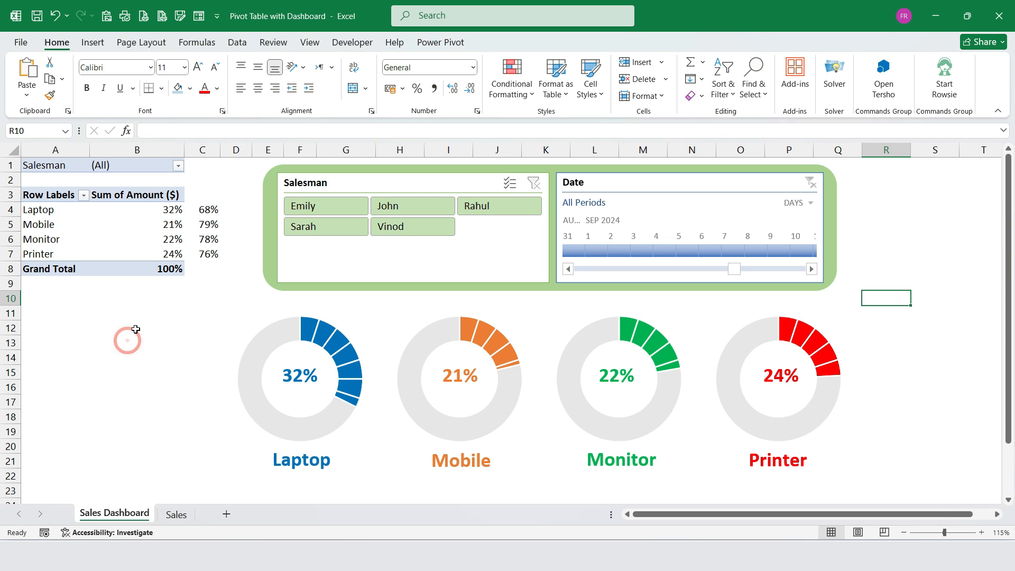
Step: Check the doughnut charts for Sep 2, 4, 5 and 1, 2024 with the Date timeline, and clear the date filter
left_click(612, 249)
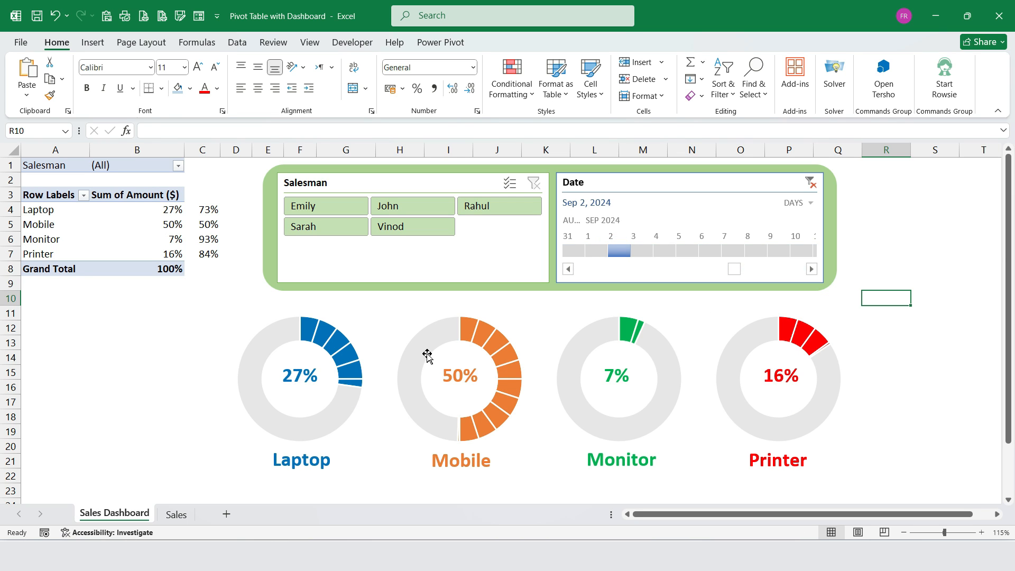
left_click(663, 249)
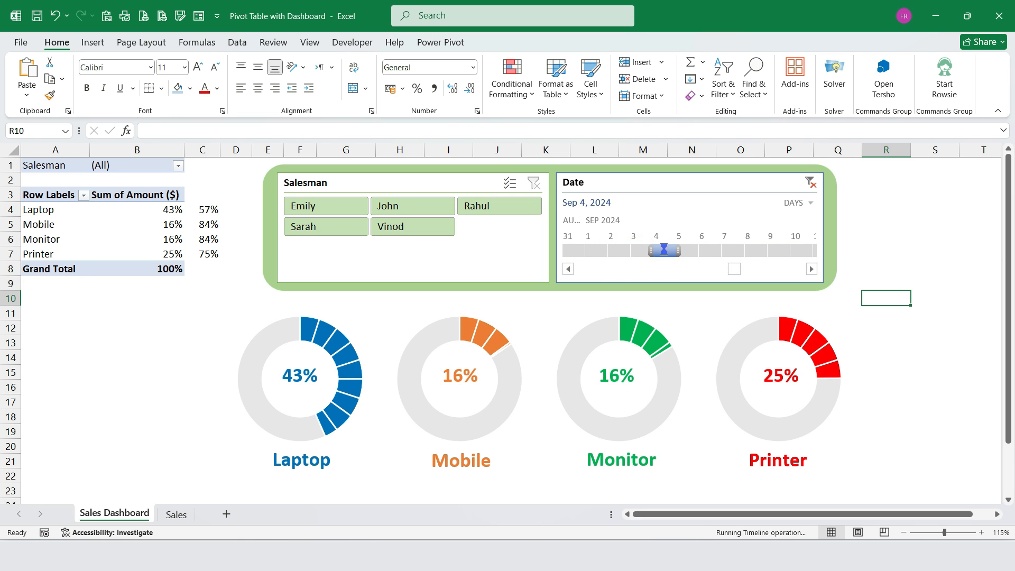
left_click(691, 252)
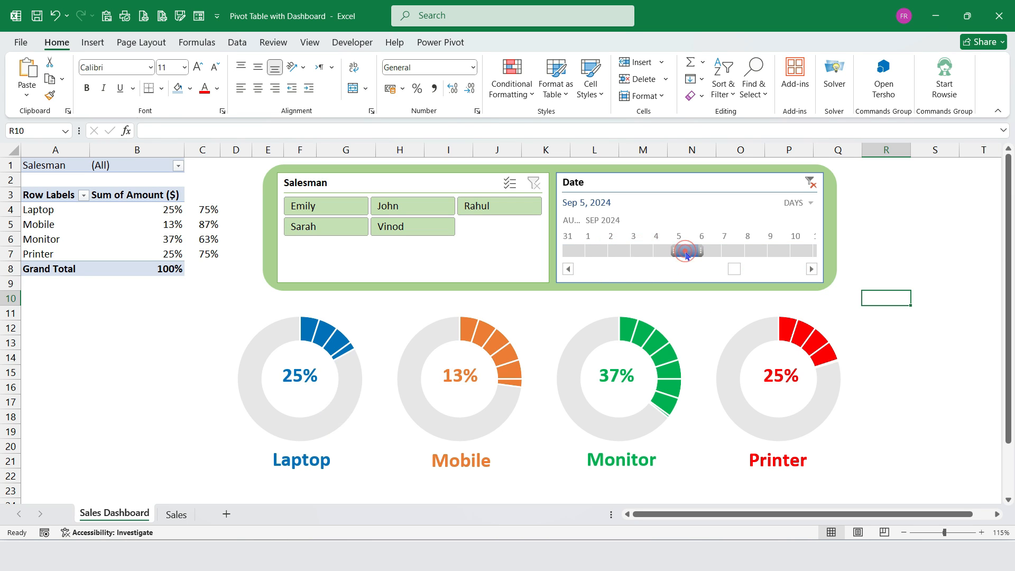
left_click(598, 251)
left_click(809, 183)
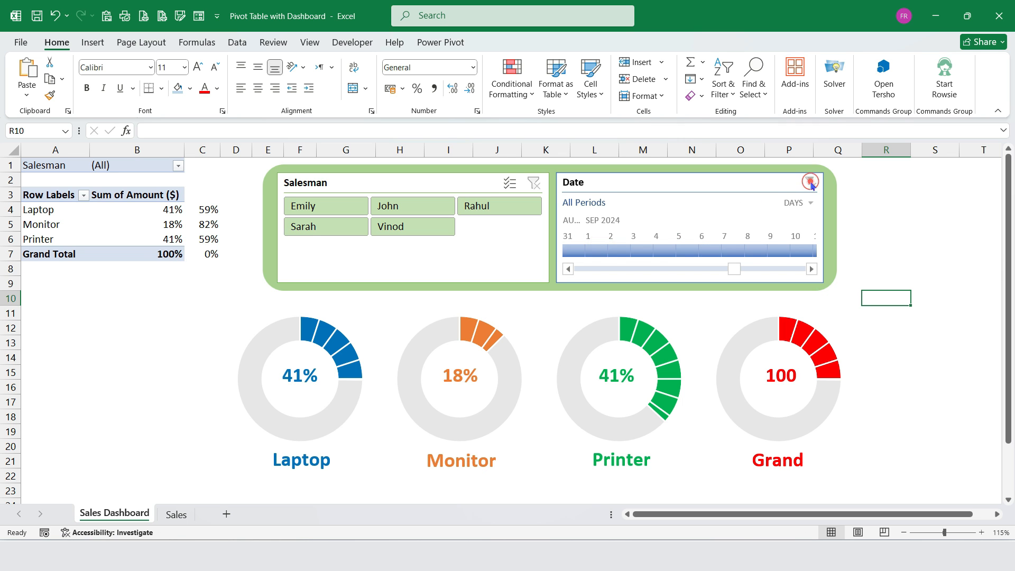